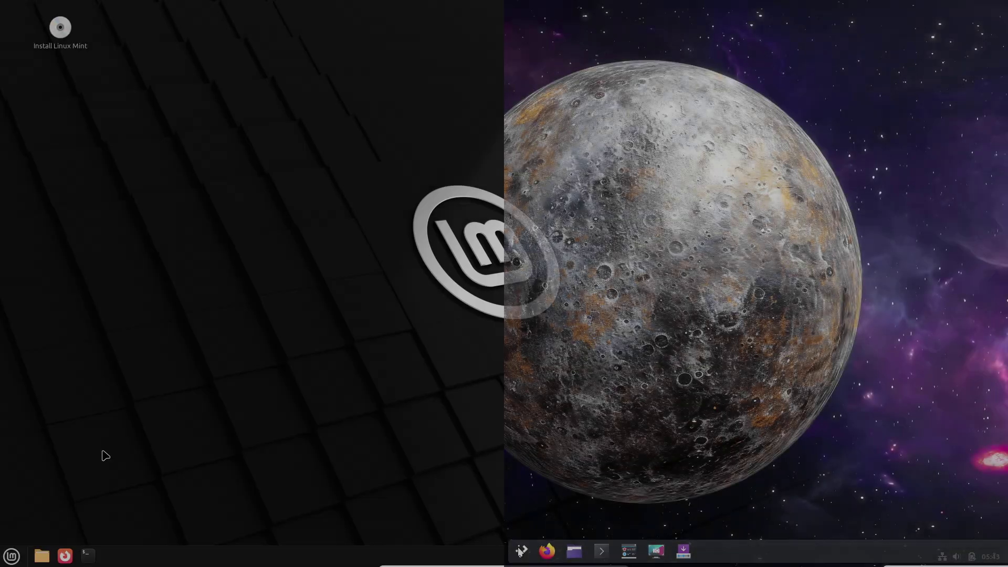
Step: Enlarge the EndeavourOS application launcher and launch System Monitor from its System category
key("super")
left_click(12, 556)
left_click_drag(852, 242, 881, 56)
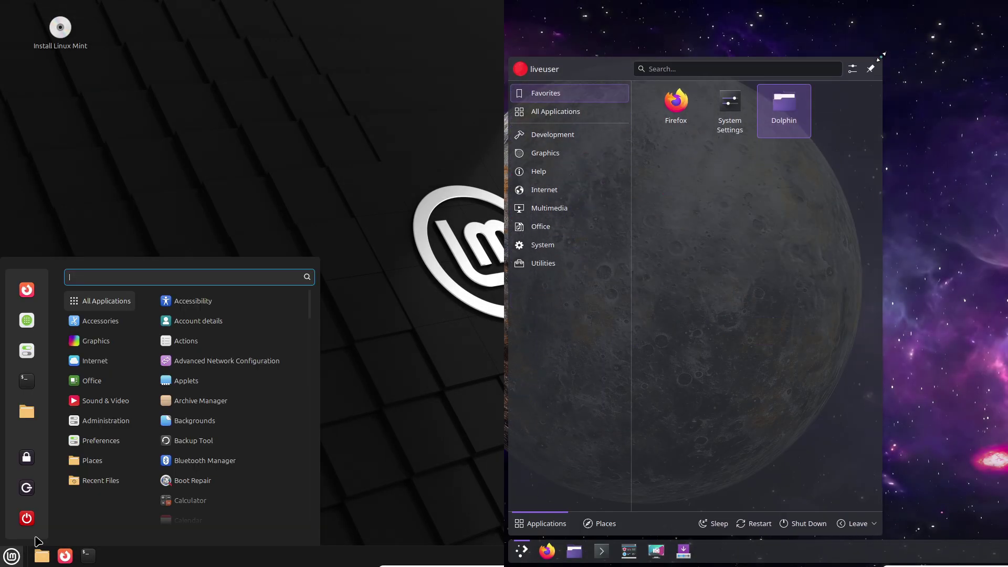
left_click(595, 240)
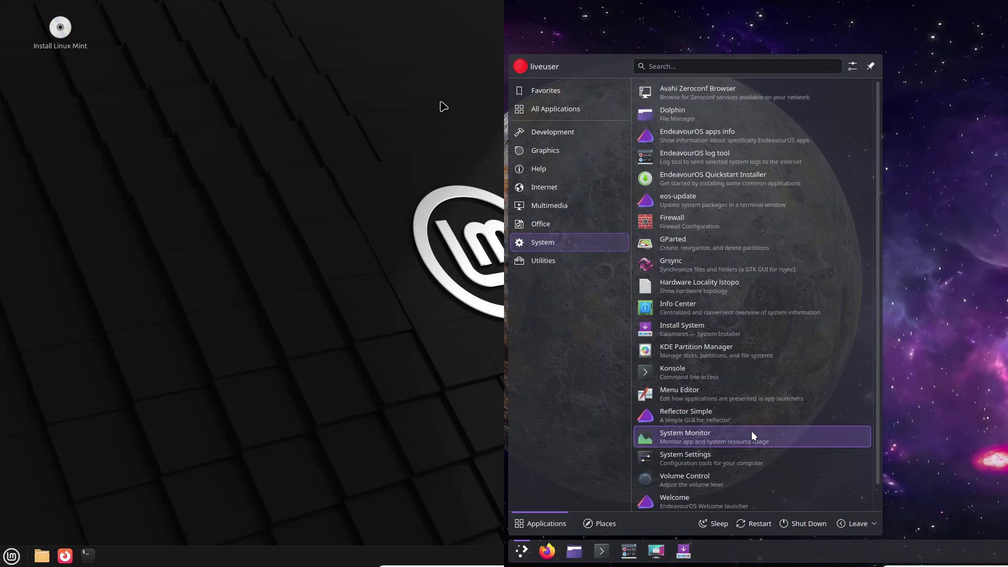
left_click(749, 434)
Step: Open the Linux Mint application menu and enlarge it to fill most of the desktop
left_click(12, 556)
left_click_drag(318, 259, 472, 64)
left_click_drag(1007, 86, 525, 154)
left_click_drag(472, 65, 478, 56)
left_click_drag(524, 155, 504, 154)
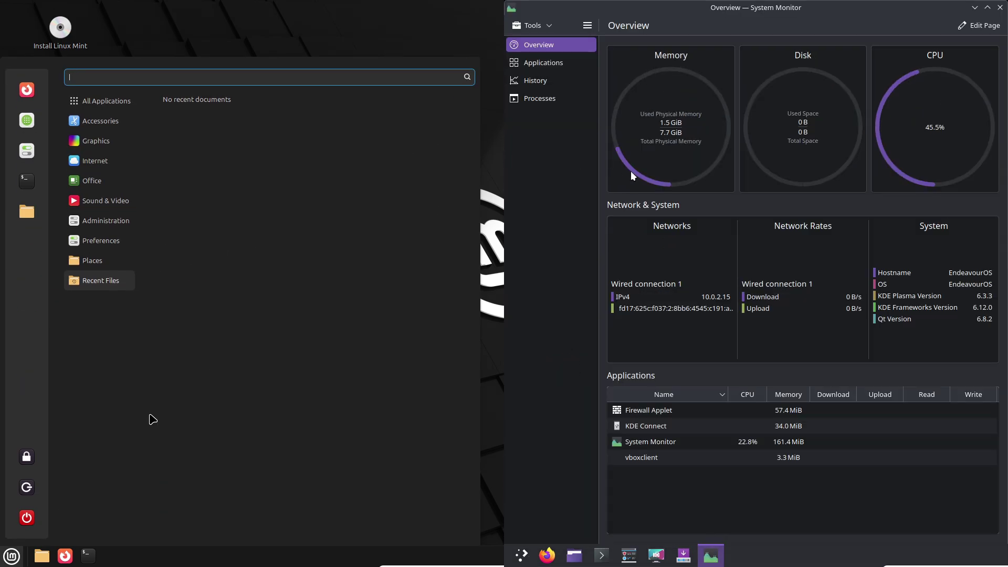
Step: View the About information of the EndeavourOS System Monitor and switch to its Applications page
left_click(587, 25)
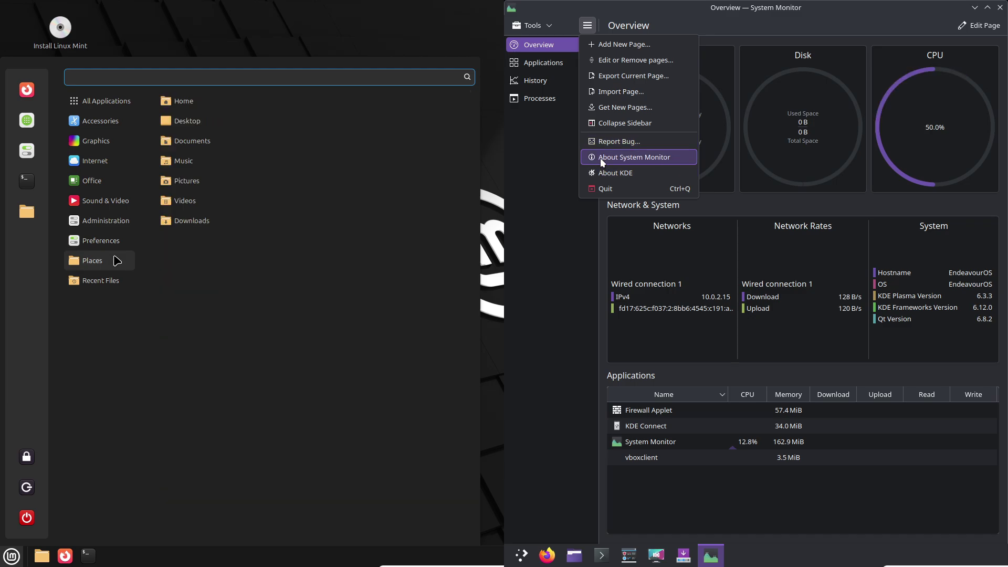
left_click(600, 158)
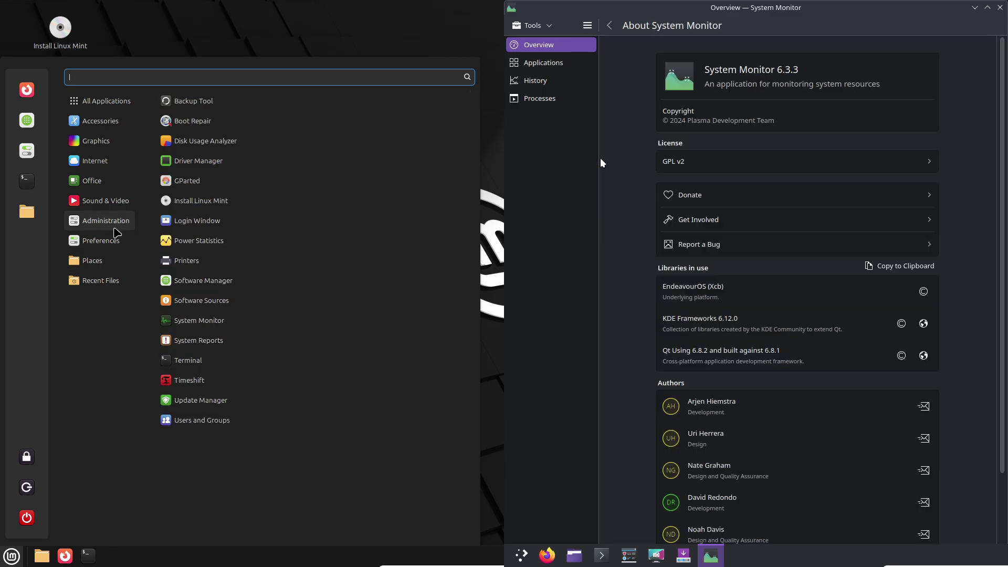
left_click(610, 26)
left_click(574, 66)
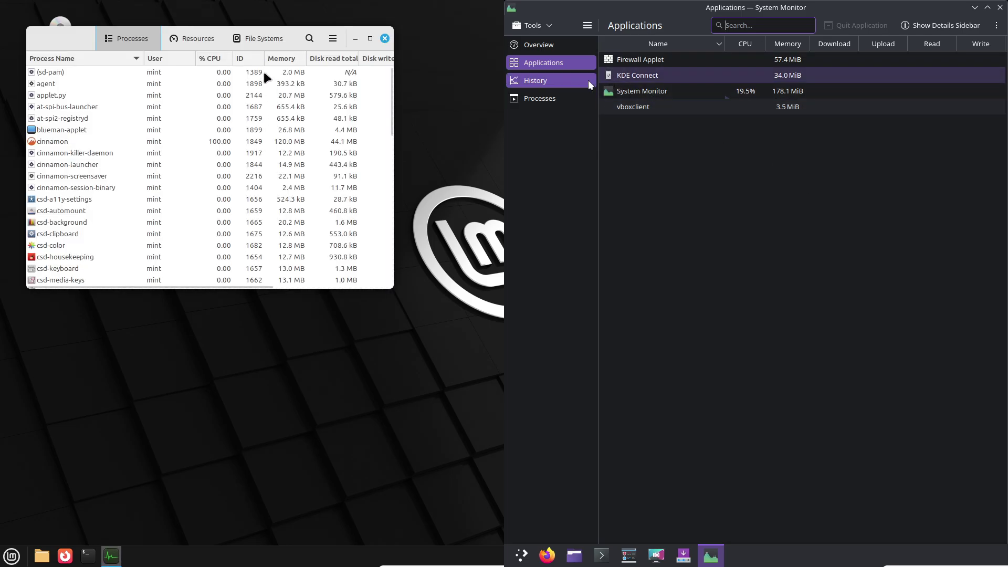
Step: Make the Linux Mint System Monitor fill its desktop and show the Processes page in the EndeavourOS System Monitor
left_click(588, 80)
left_click_drag(298, 48, 22, 135)
left_click(562, 97)
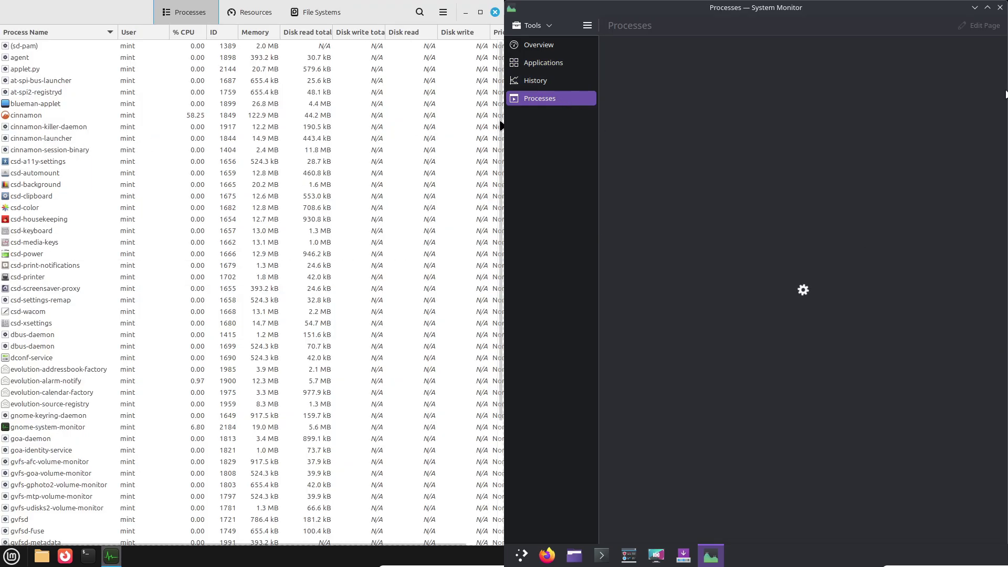
Step: Look through the full process lists in both the Linux Mint and EndeavourOS System Monitors
scroll(490, 198, "down", 5)
left_click_drag(490, 295, 490, 219)
left_click_drag(1004, 91, 1004, 164)
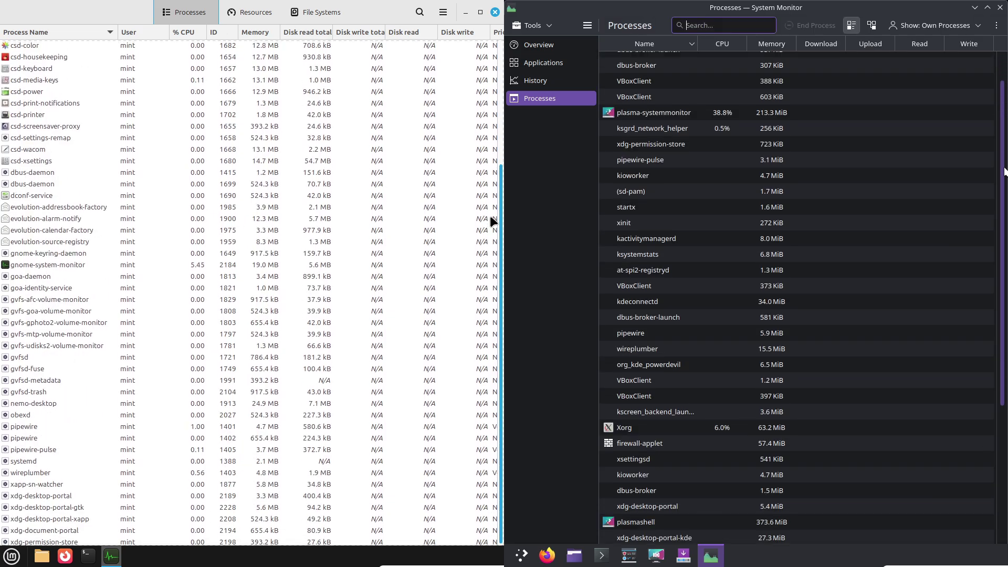
left_click_drag(490, 219, 489, 93)
left_click_drag(1004, 164, 987, 342)
left_click_drag(489, 93, 488, 84)
left_click_drag(988, 342, 987, 193)
Step: Show Mint's resource graphs with the Network section collapsed, and the History page in the EndeavourOS System Monitor
left_click(272, 15)
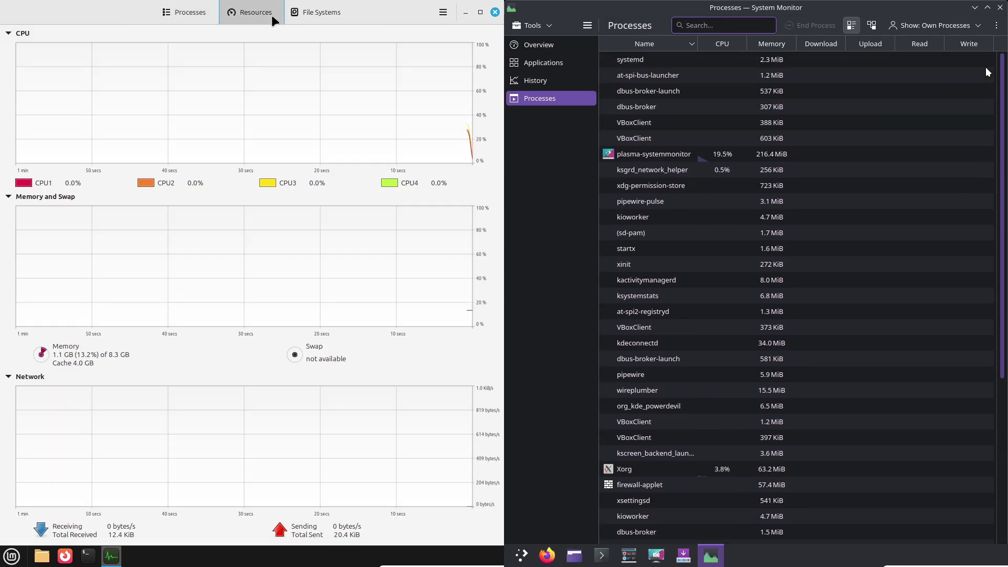
left_click(9, 377)
left_click(574, 83)
Step: Open a Konsole terminal on EndeavourOS and view the About information of the Linux Mint System Monitor
left_click(443, 11)
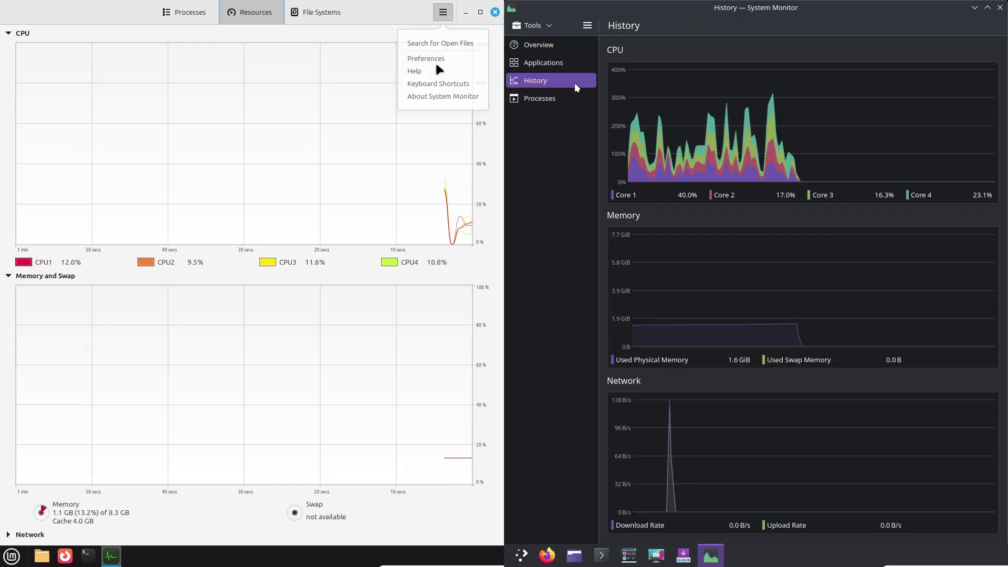
left_click(427, 96)
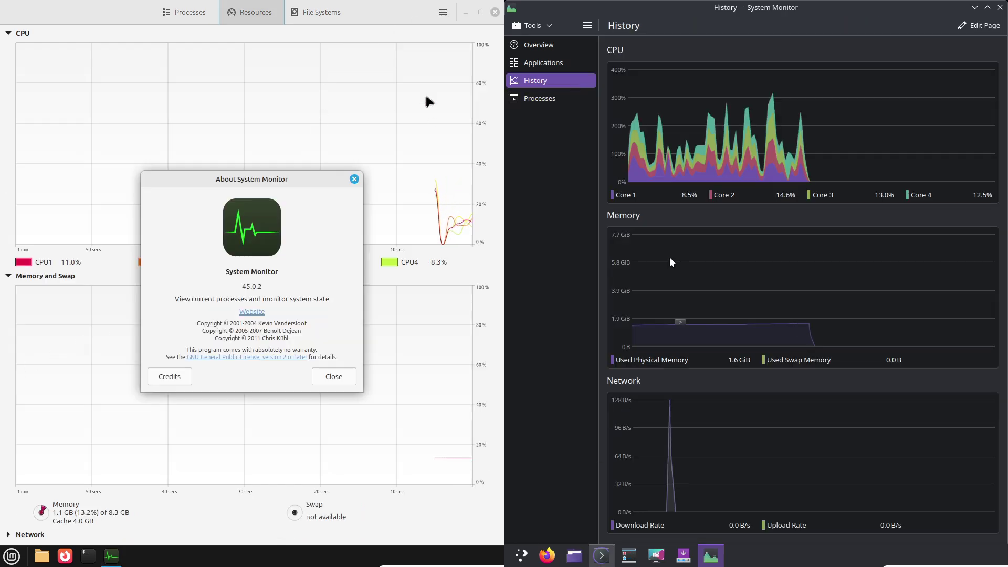
key("ctrl+alt+t")
left_click(354, 180)
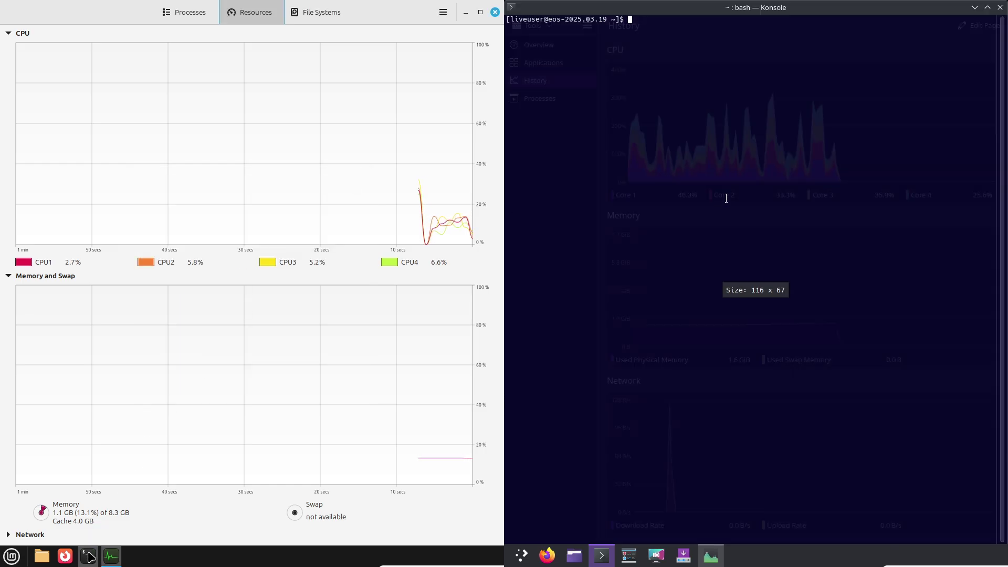
Step: Show the menu bar in Konsole and make the Linux Mint terminal window fill its desktop
right_click(682, 79)
mouse_move(714, 256)
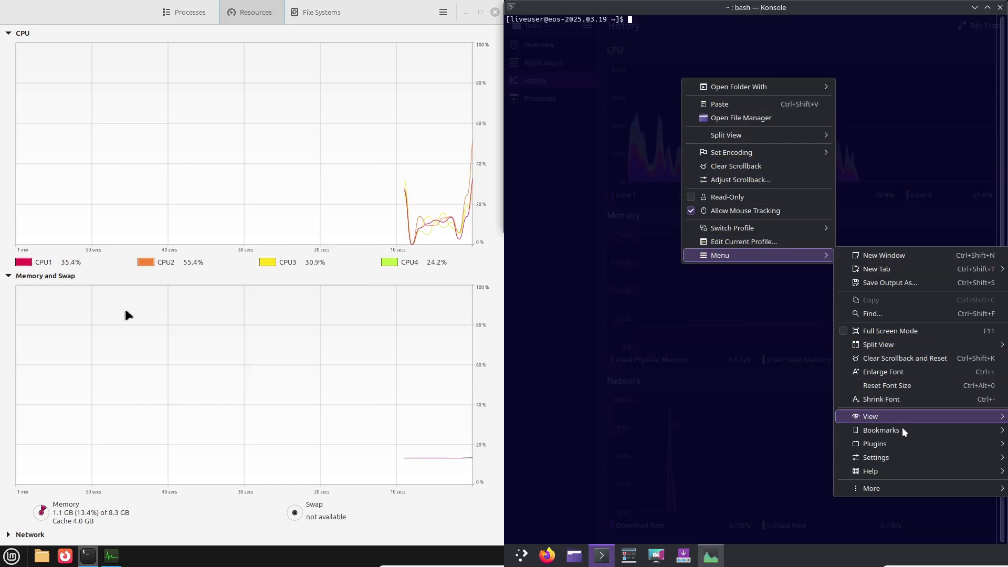
left_click(1003, 488)
left_click_drag(504, 8, 1, 127)
Step: View the About Konsole information and show the menu bar in the Linux Mint terminal
left_click(707, 23)
left_click(723, 118)
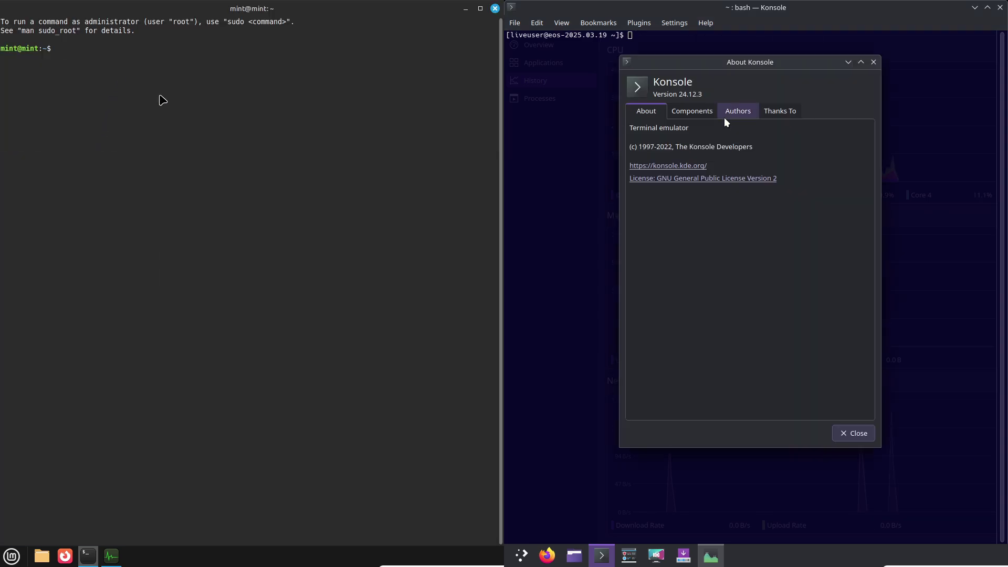
right_click(160, 85)
left_click(173, 184)
left_click(851, 434)
Step: View the About GNOME Terminal information on Linux Mint and enlarge the Konsole font by two increments
left_click(139, 24)
left_click(151, 53)
left_click(537, 23)
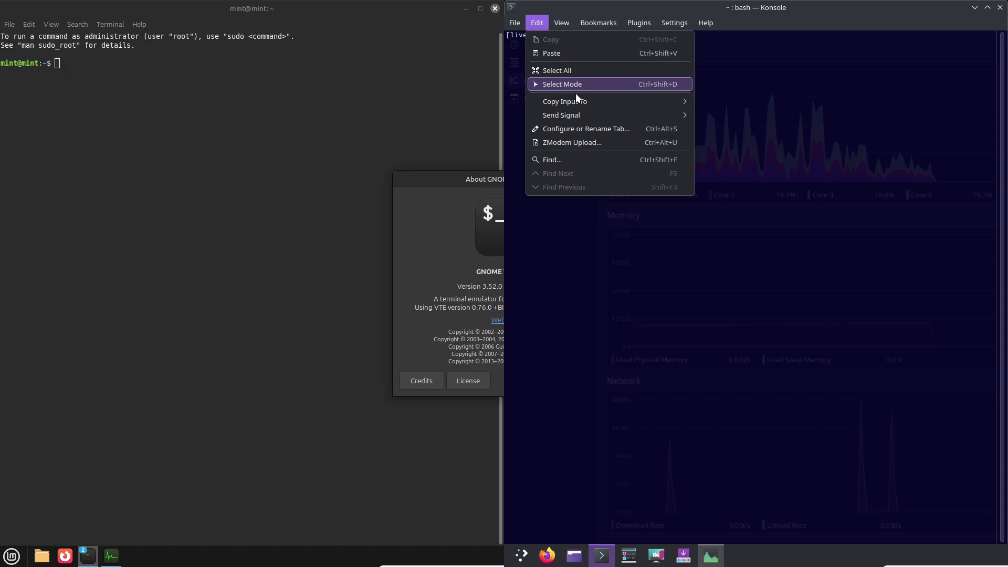
left_click(798, 155)
left_click_drag(481, 178, 198, 171)
key("ctrl+plus")
key("ctrl+plus")
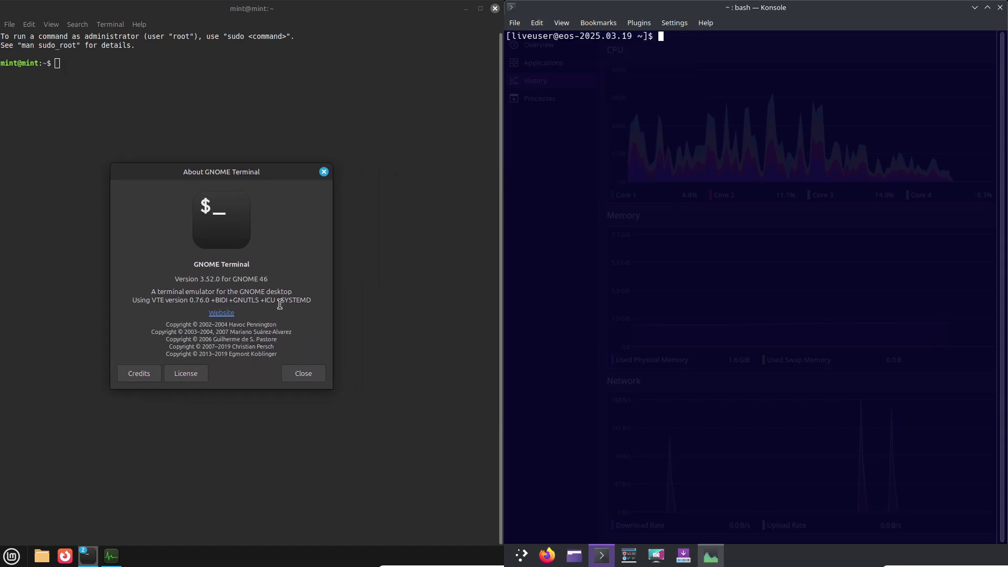
left_click(302, 373)
Step: Install btop on EndeavourOS with "sudo pacman -S btop", accepting the installation, and close the Linux Mint System Monitor
type("sudo pa")
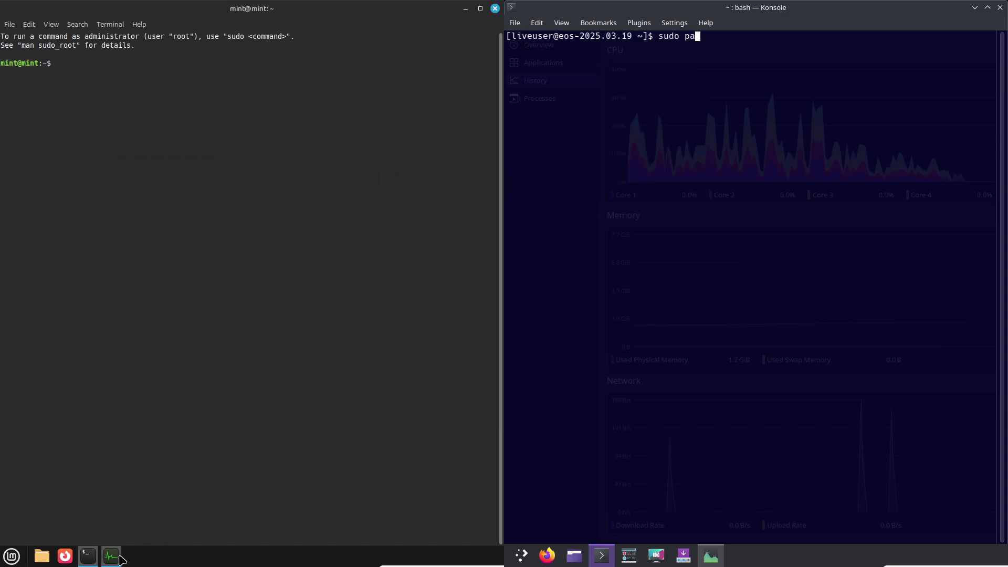
left_click(120, 558)
type("cman -S")
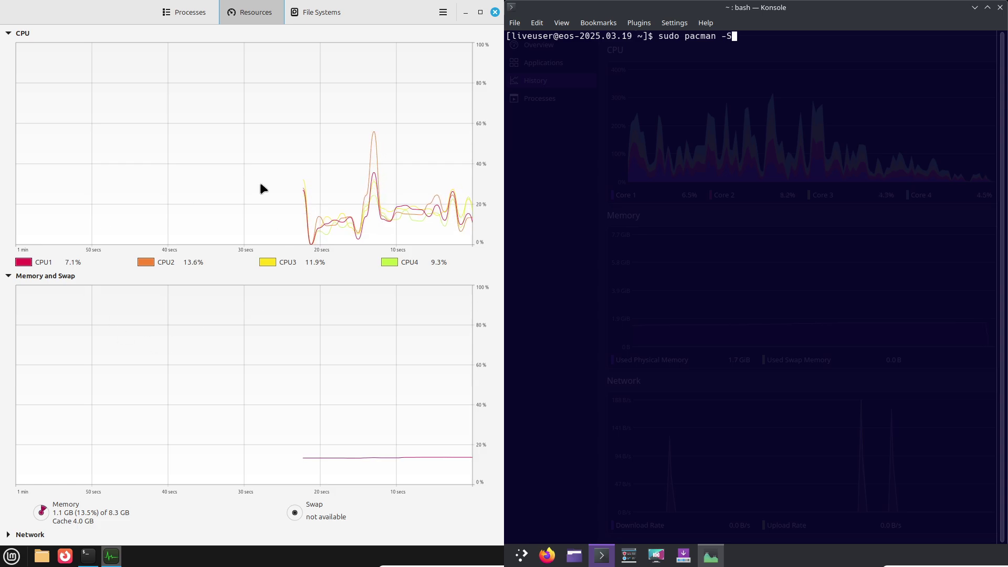
type(" btop")
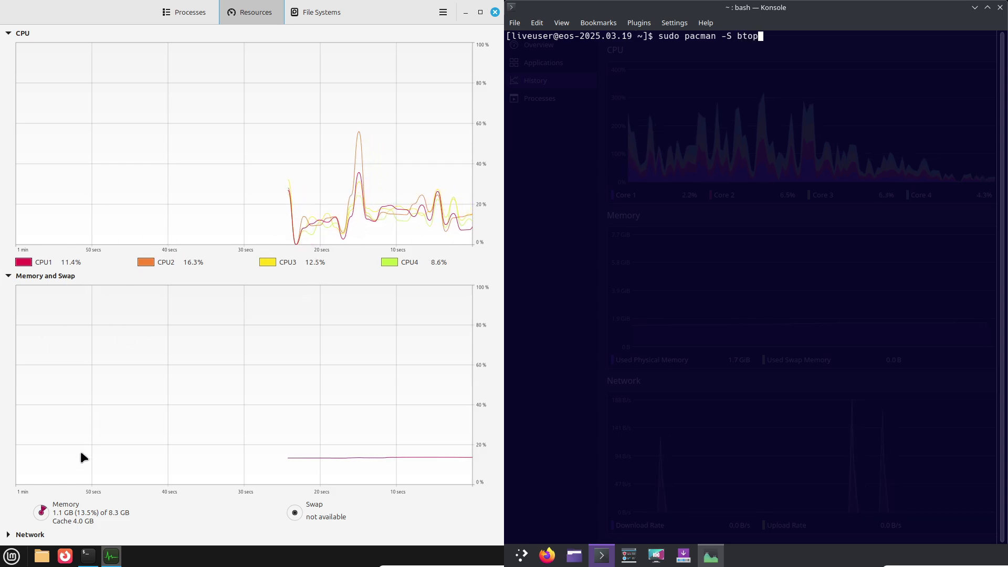
key("Return")
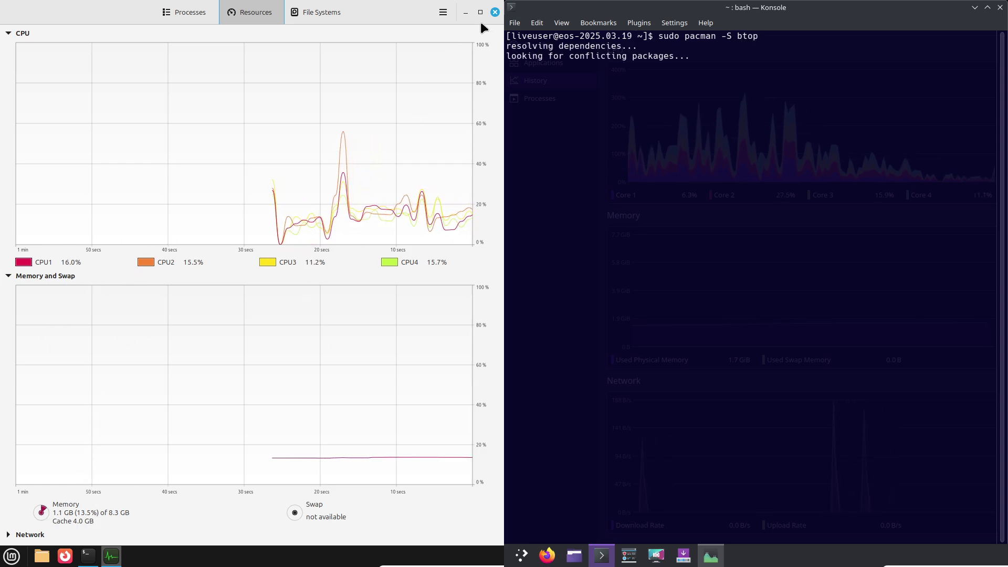
left_click(494, 11)
type("y")
key("Return")
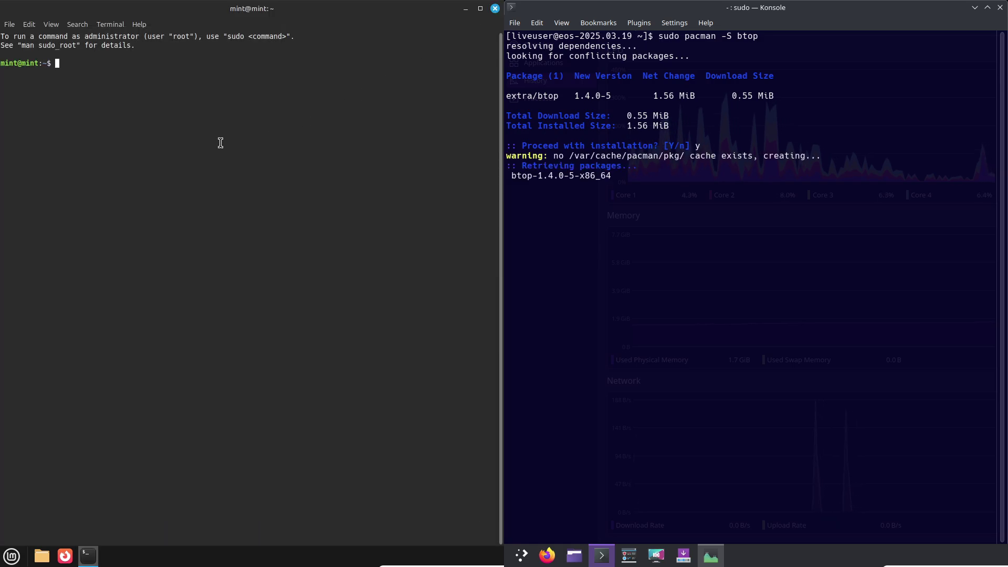
Step: Run "sudo apt install btop" in the Linux Mint terminal and bring up the EndeavourOS System Monitor history
type("sudo apt install btop")
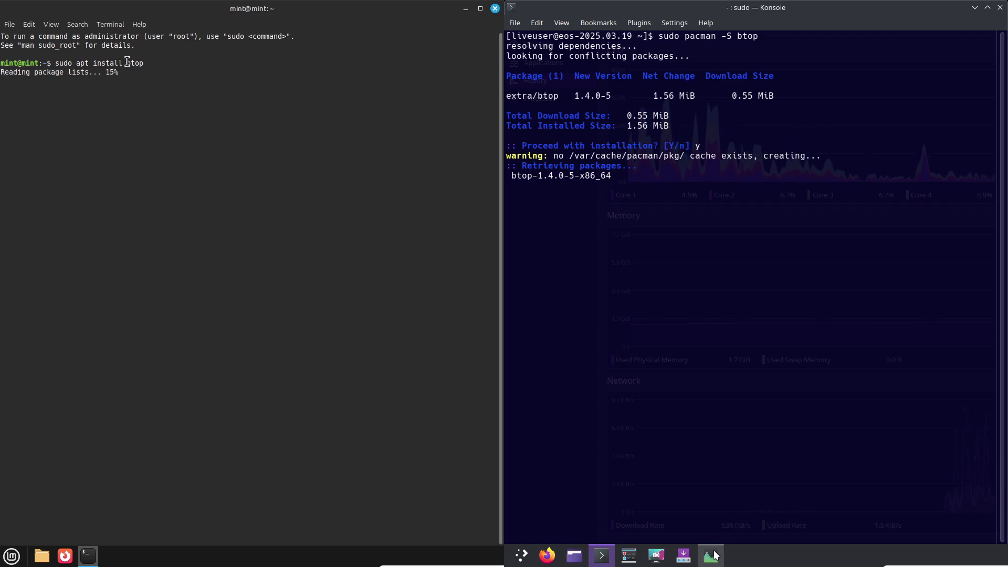
left_click(704, 564)
Step: Set the Unnamed profile of the Linux Mint terminal to a custom Monospace font at size 16
left_click(29, 25)
left_click(41, 101)
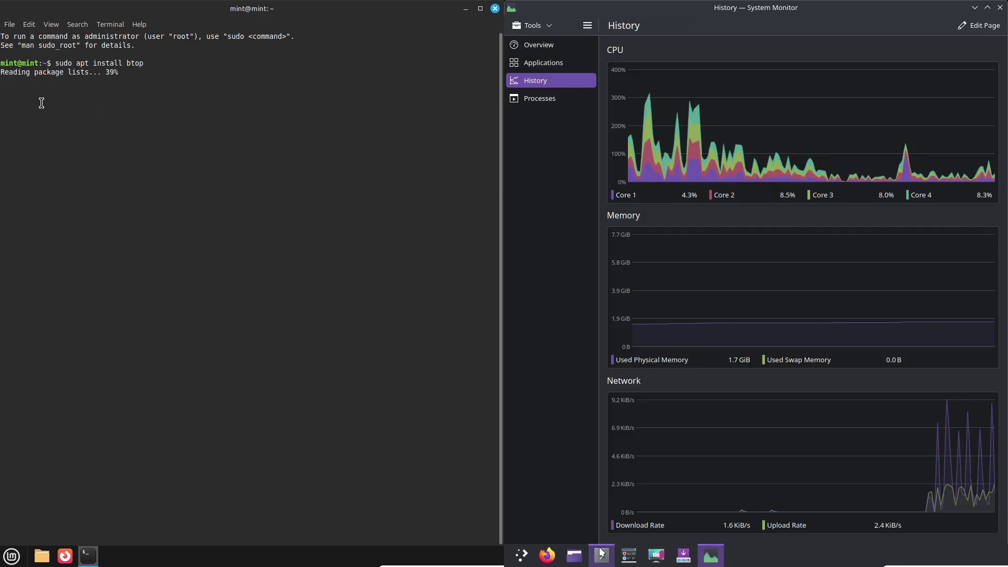
left_click(601, 552)
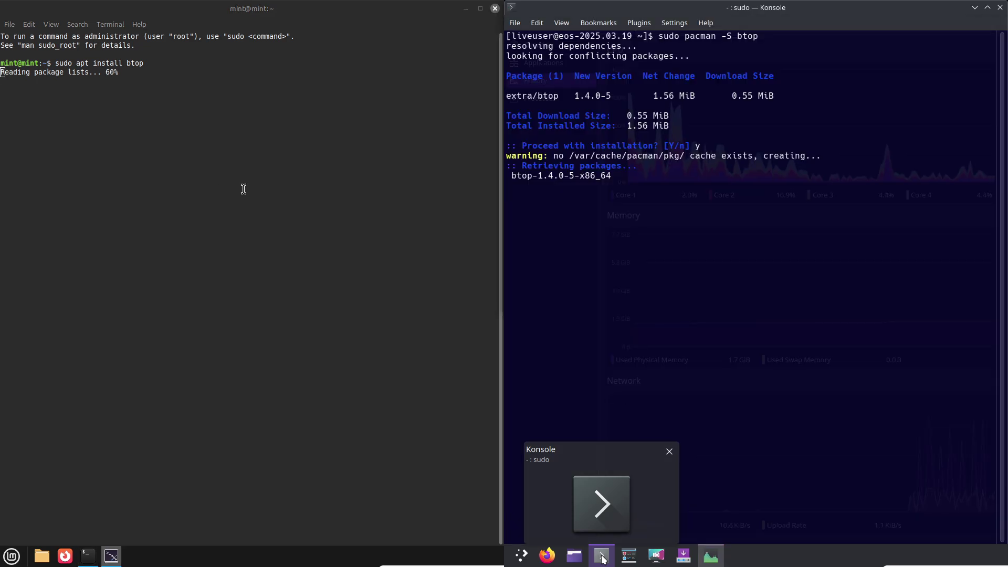
left_click_drag(363, 134, 196, 100)
left_click(143, 179)
left_click(710, 554)
left_click(389, 174)
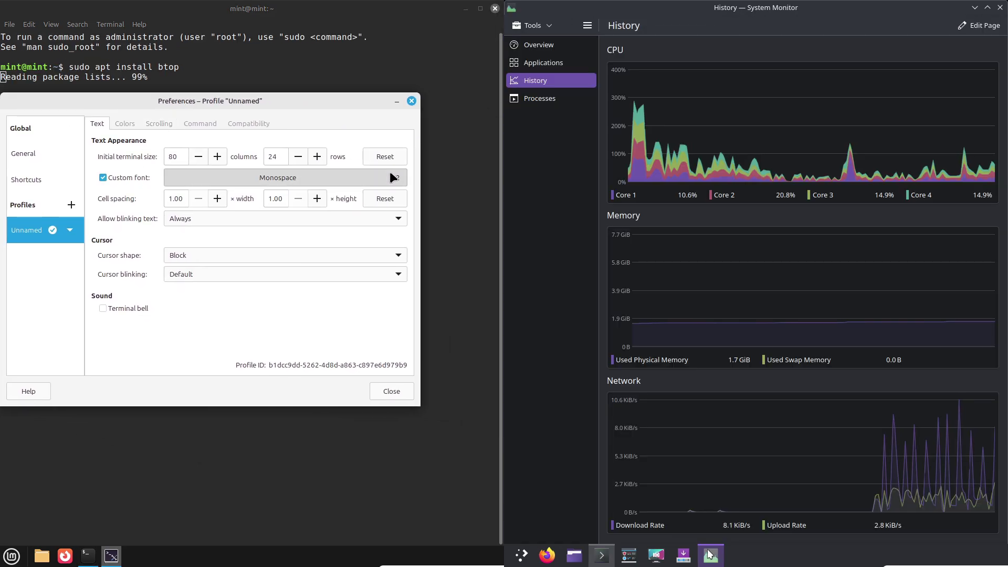
left_click(609, 550)
double_click(302, 360)
double_click(303, 360)
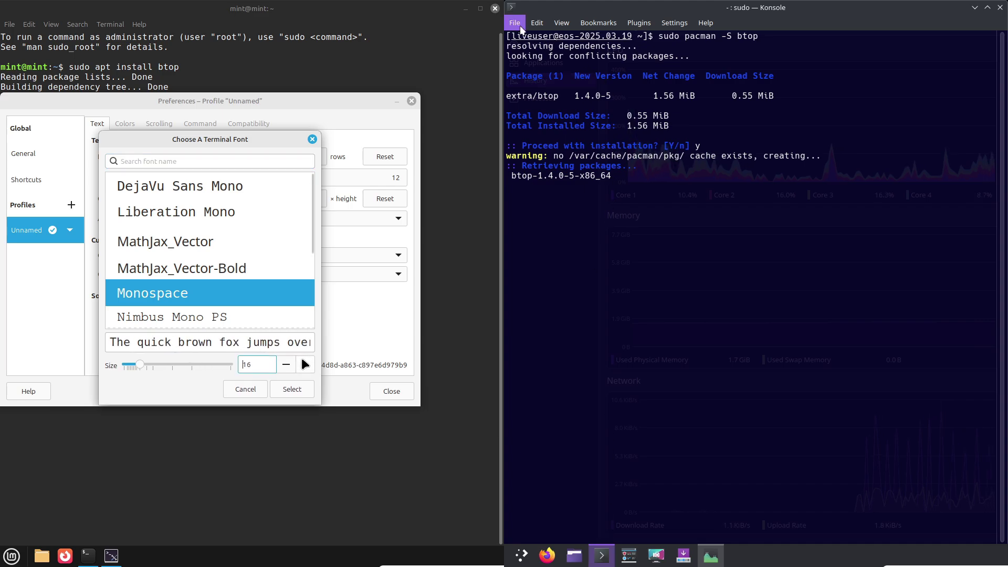
left_click(514, 23)
left_click(292, 386)
left_click(542, 39)
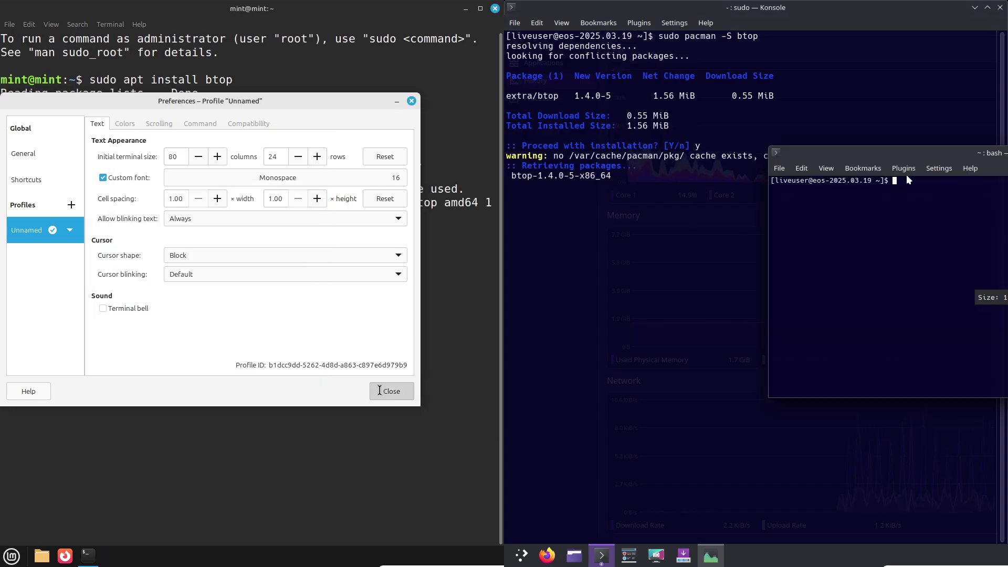
left_click(390, 391)
Step: Open a new Konsole tab with the Built-in profile and run neofetch in it
left_click(514, 22)
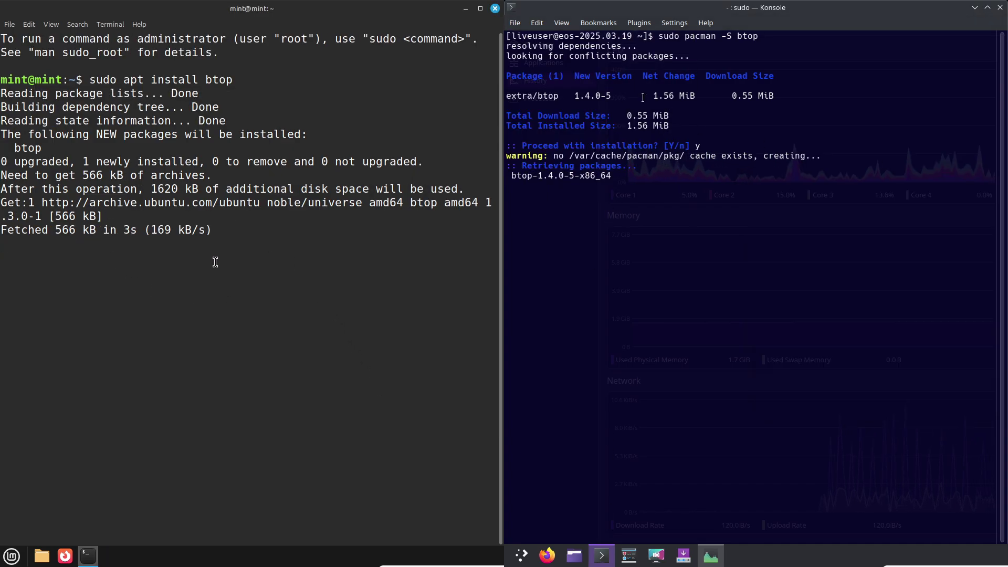
mouse_move(524, 53)
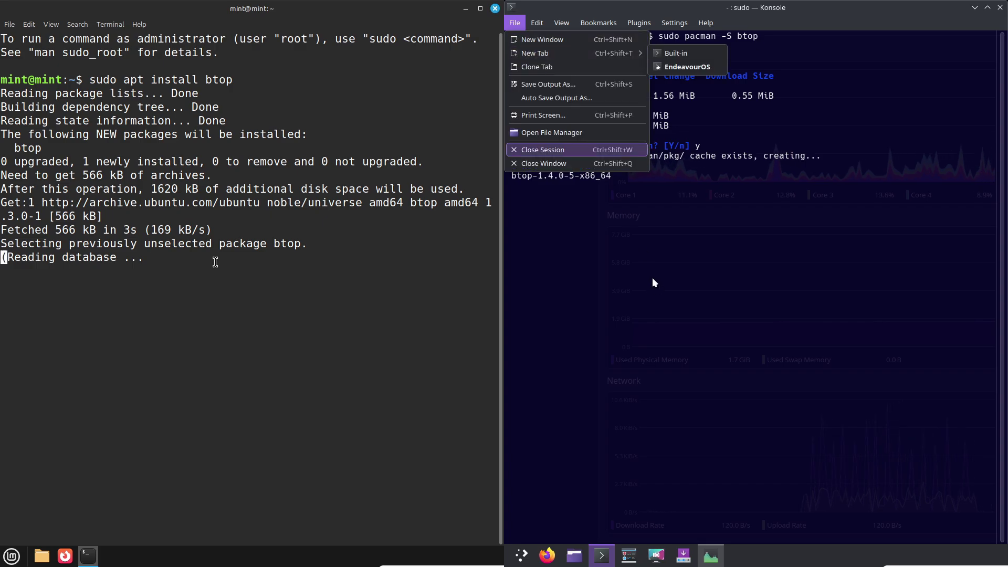
left_click(682, 54)
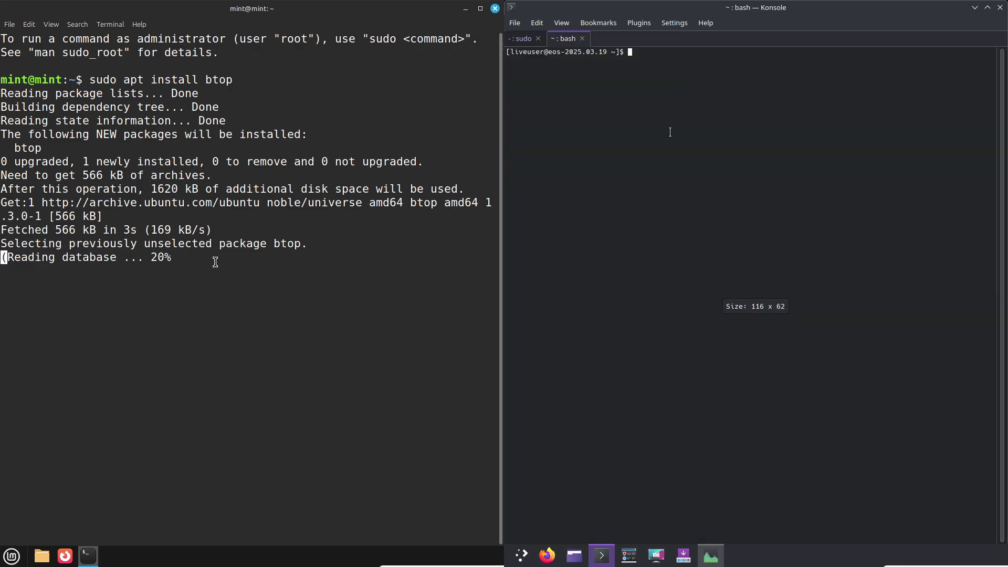
type("sudo ")
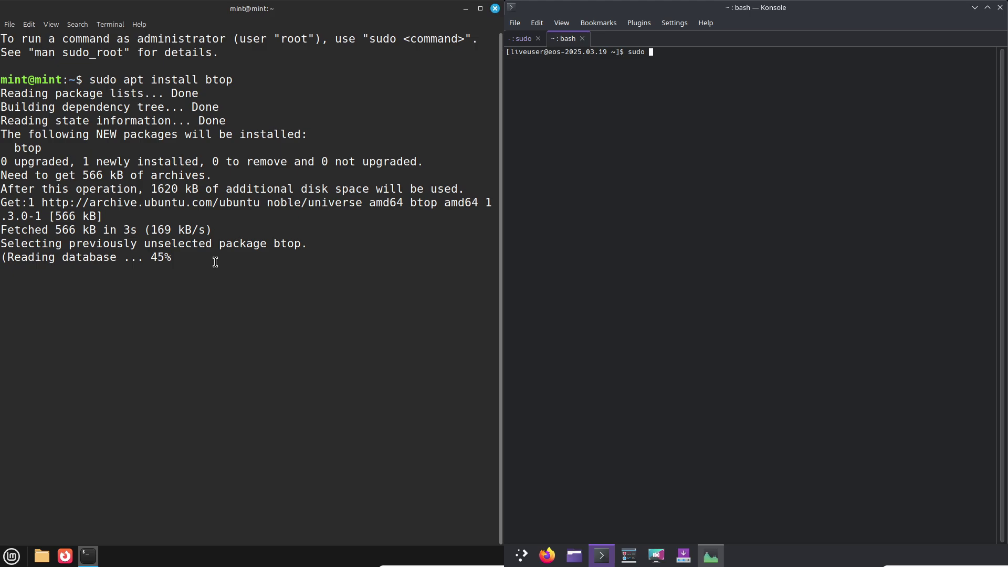
type("pac")
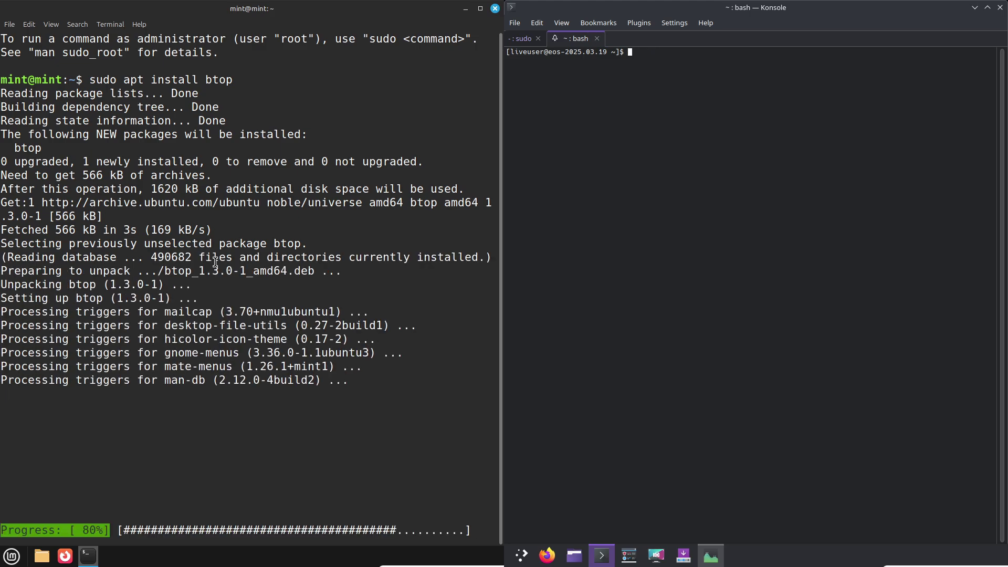
type("neofetch")
key("Return")
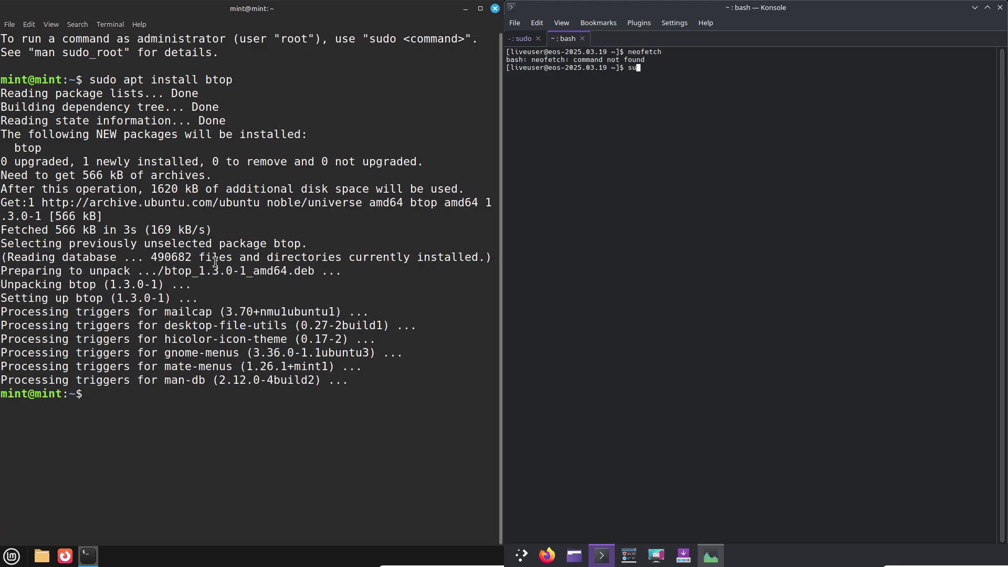
Step: Install neofetch on EndeavourOS with "sudo pacman -S neofetch", accepting the installation
key("Return")
type("-S neofetch")
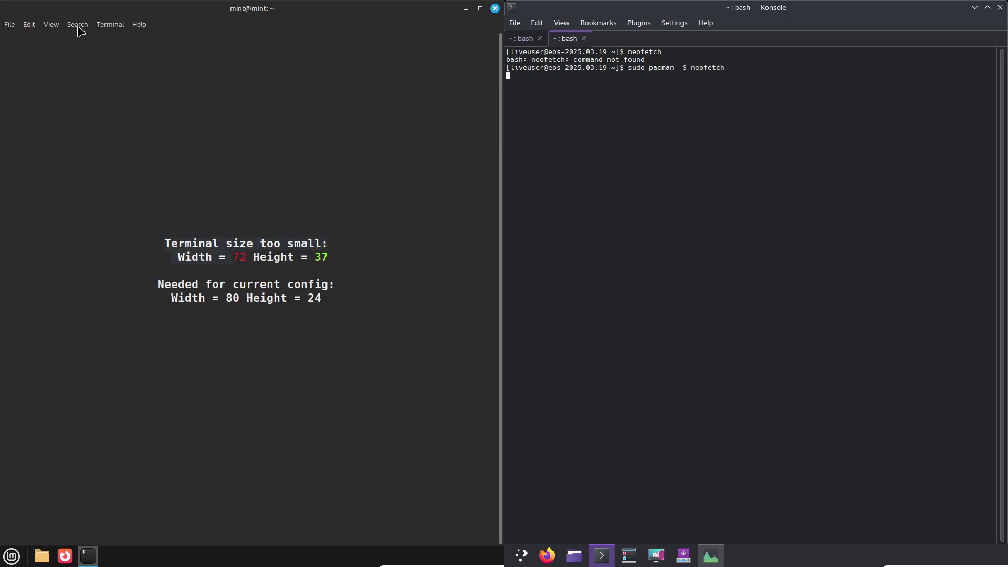
left_click(29, 24)
type("y")
key("Return")
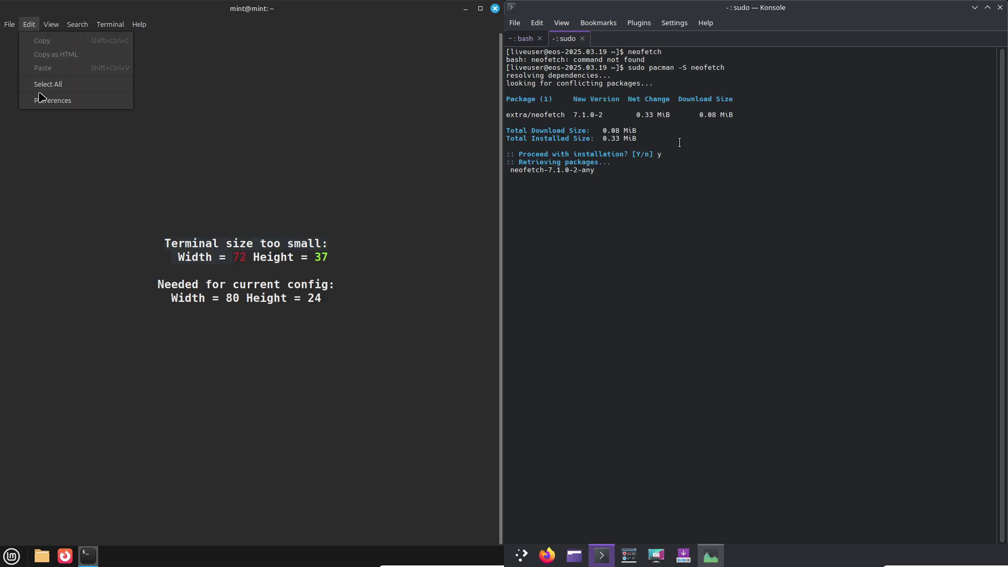
Step: Try to run btop in the first Konsole tab on EndeavourOS
left_click(519, 42)
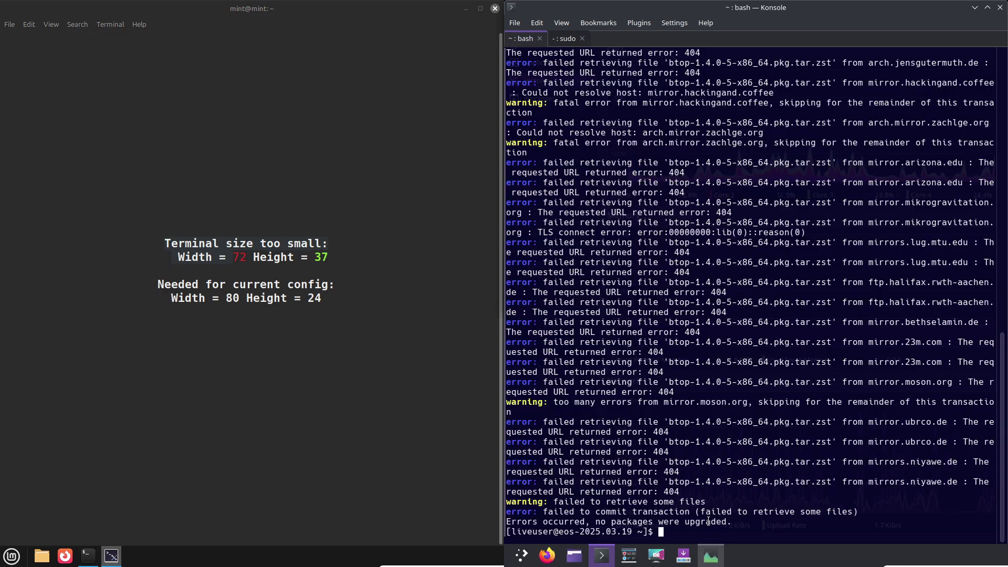
type("btop")
key("Return")
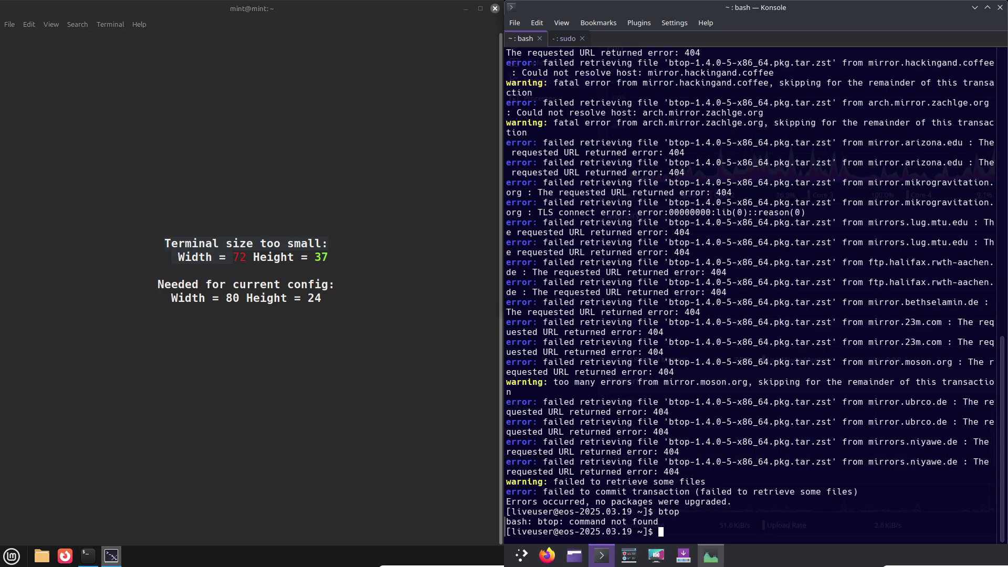
Step: Set the Linux Mint terminal font size to 14 and close the first Konsole tab, keeping the neofetch installation session
type("sudo pacman -S")
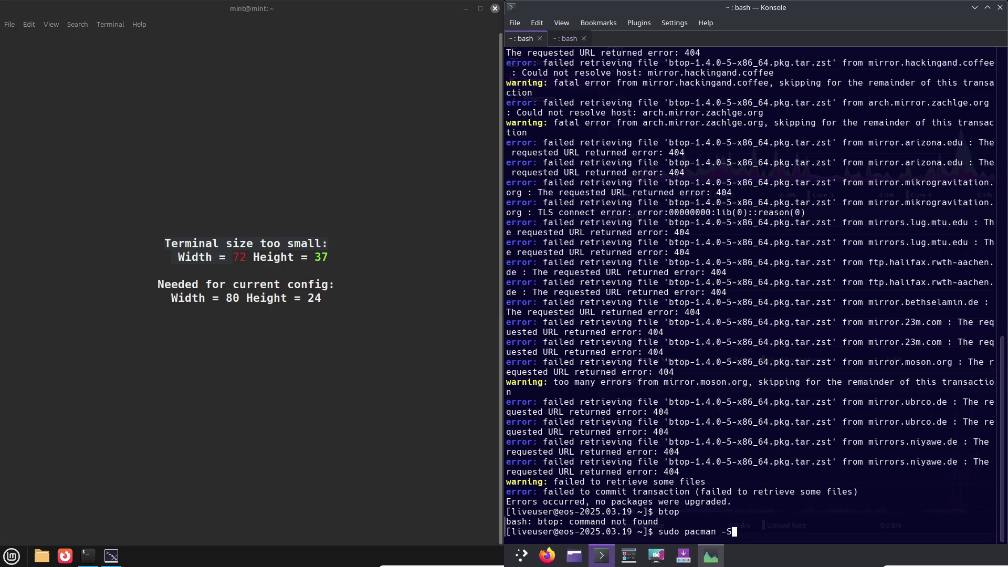
key("ctrl+minus")
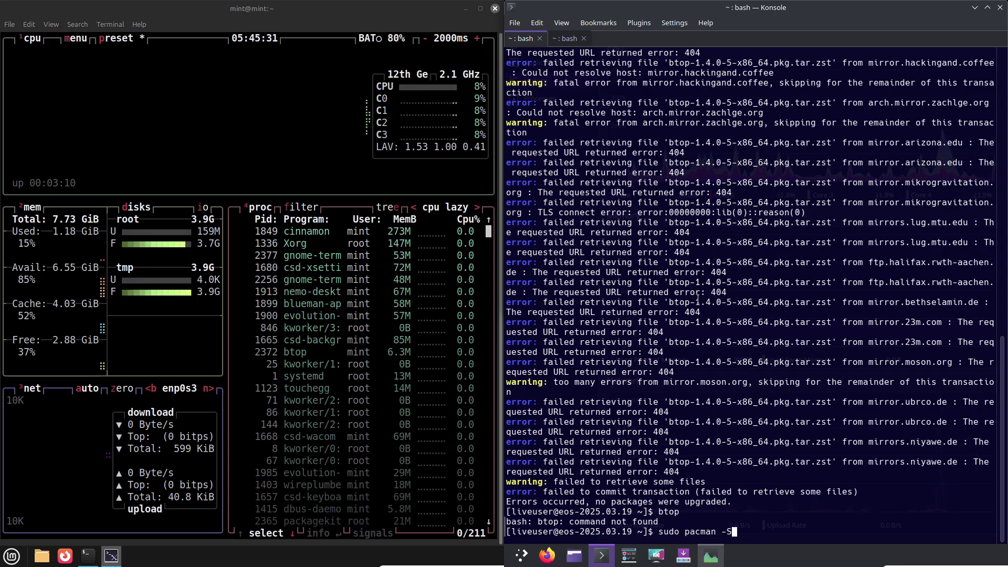
left_click(556, 39)
left_click_drag(501, 110, 351, 108)
left_click(540, 38)
Step: Clear the Konsole terminal and run neofetch there, and close the Linux Mint font chooser and terminal preferences
left_click(383, 191)
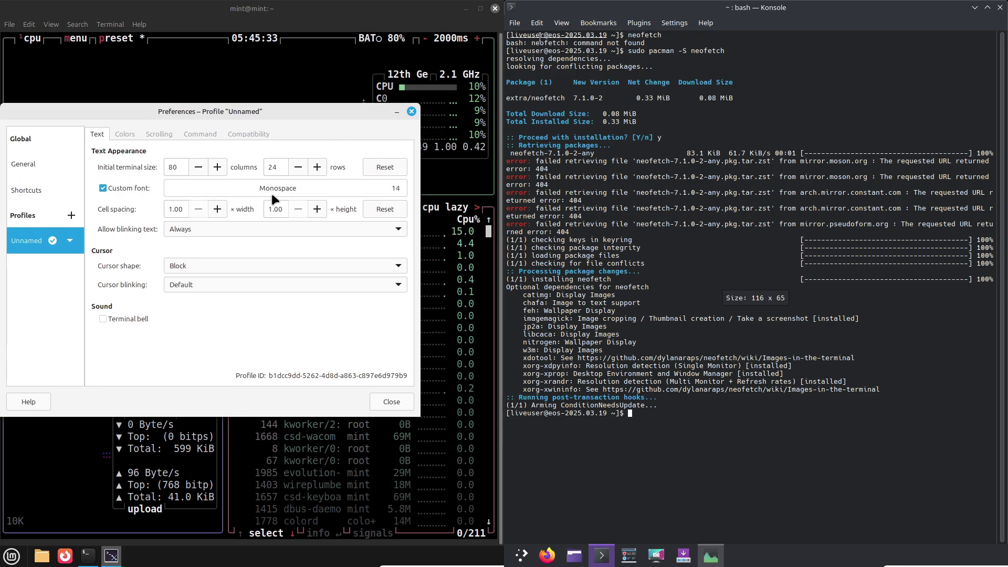
left_click(662, 423)
type("clear")
key("Return")
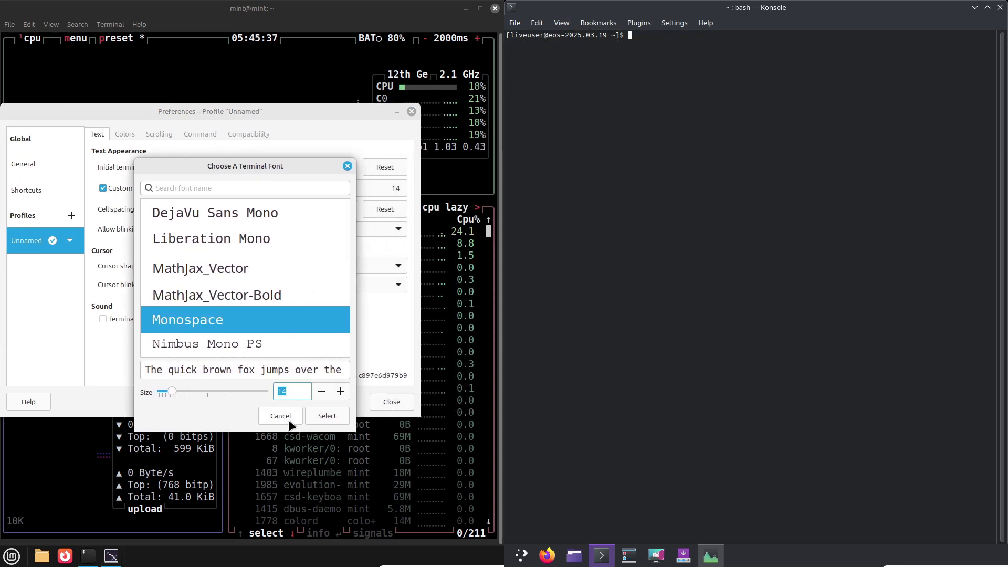
left_click(283, 419)
type("neofe")
left_click(411, 112)
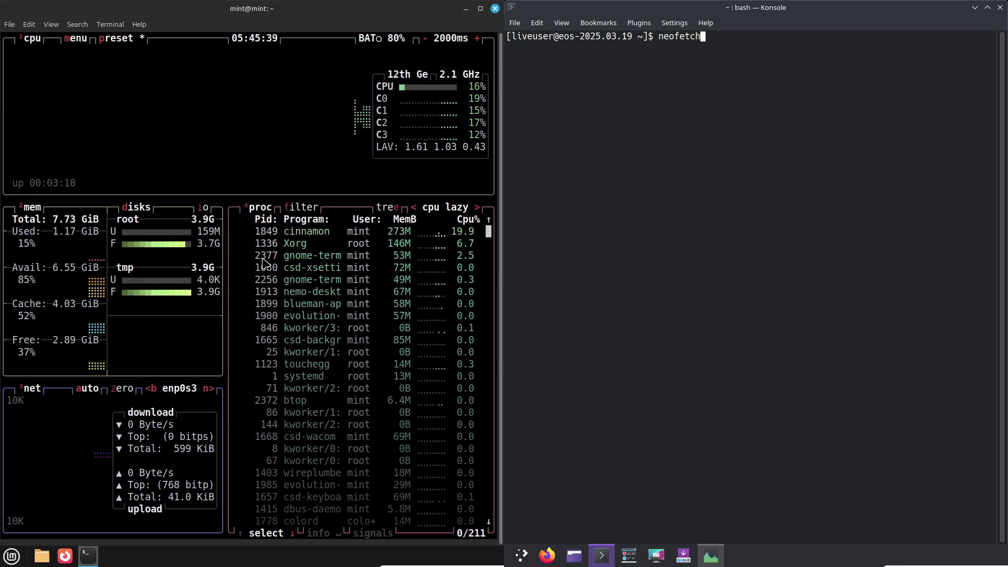
type("tch")
key("Return")
Step: Print the EndeavourOS release file with "cat /etc/issue" and show the Administration applications of Linux Mint
type("cat /etc/issu")
left_click(11, 555)
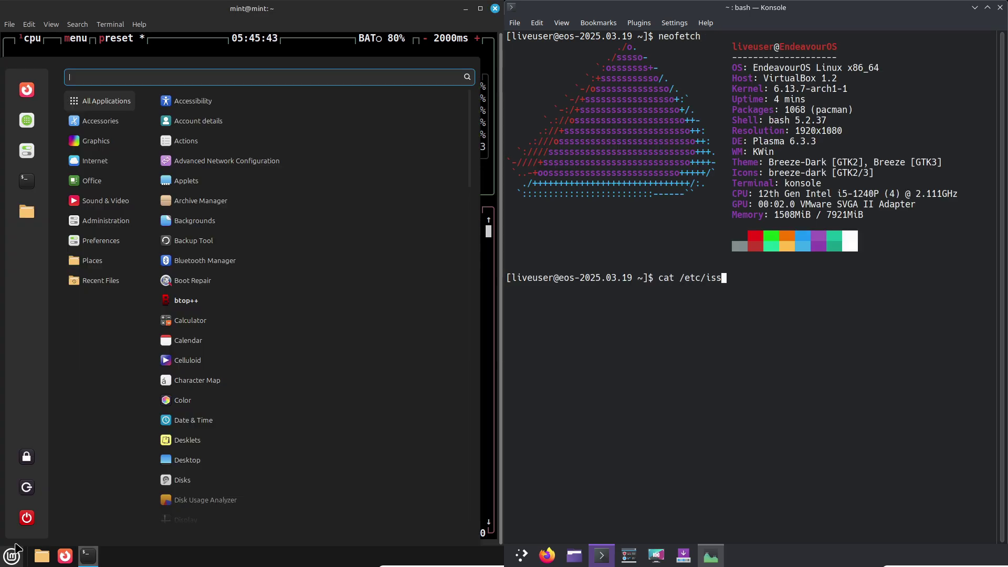
key("Return")
type("ca")
mouse_move(111, 217)
type("t /et")
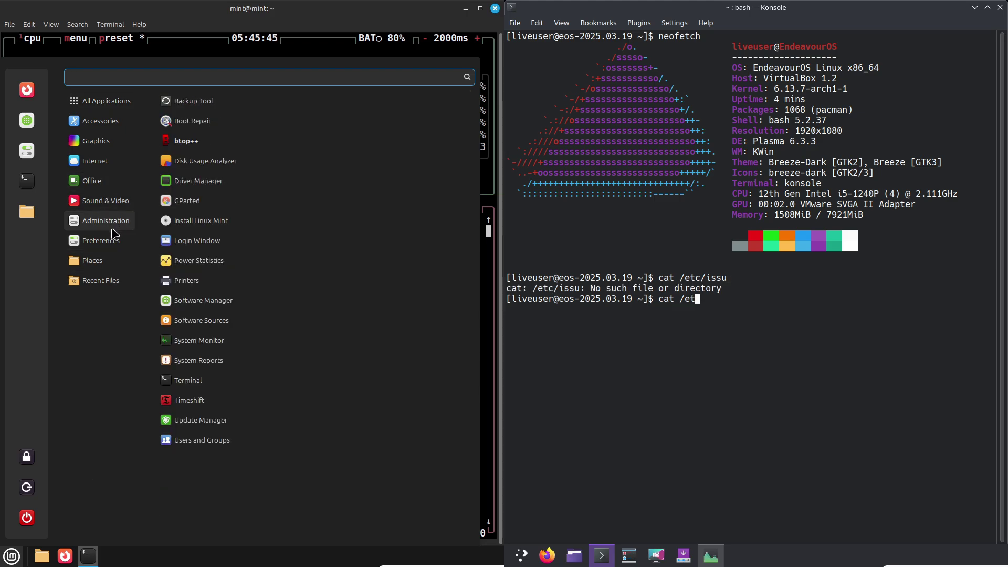
type("c/issue")
key("Return")
Step: Run "uname -a" and "uname -r" in Konsole and open System Monitor on Linux Mint
type("uname")
left_click(202, 351)
type("-a")
key("Return")
type("unam")
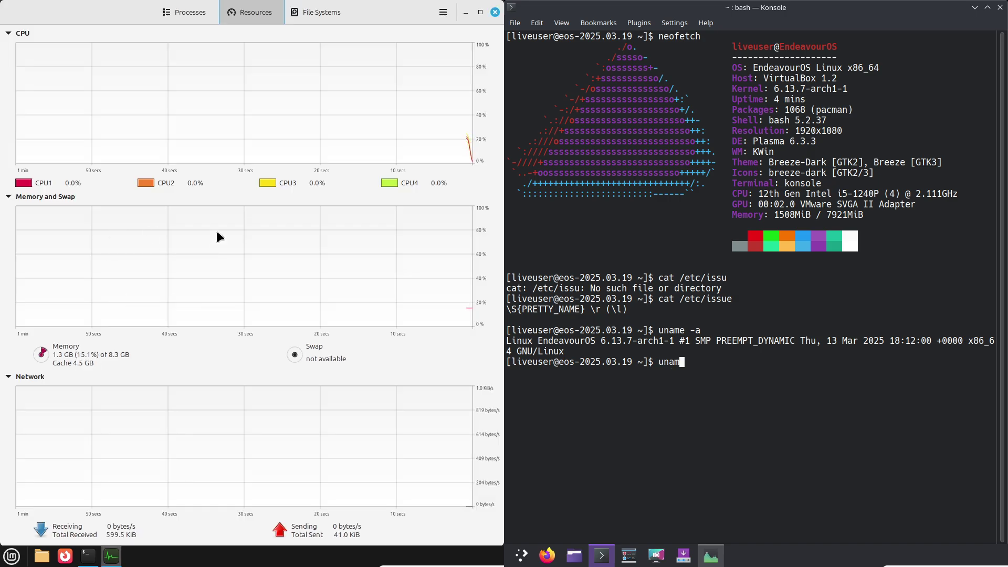
type("e -r")
key("Return")
Step: Run "python3 --version" in Konsole and view the process list in the Linux Mint System Monitor
type("pyth")
left_click(182, 21)
type("on3 --version")
key("Return")
scroll(494, 157, "up", 3)
Step: Clear the Konsole terminal and show the resource graphs in the Linux Mint System Monitor
type("clear")
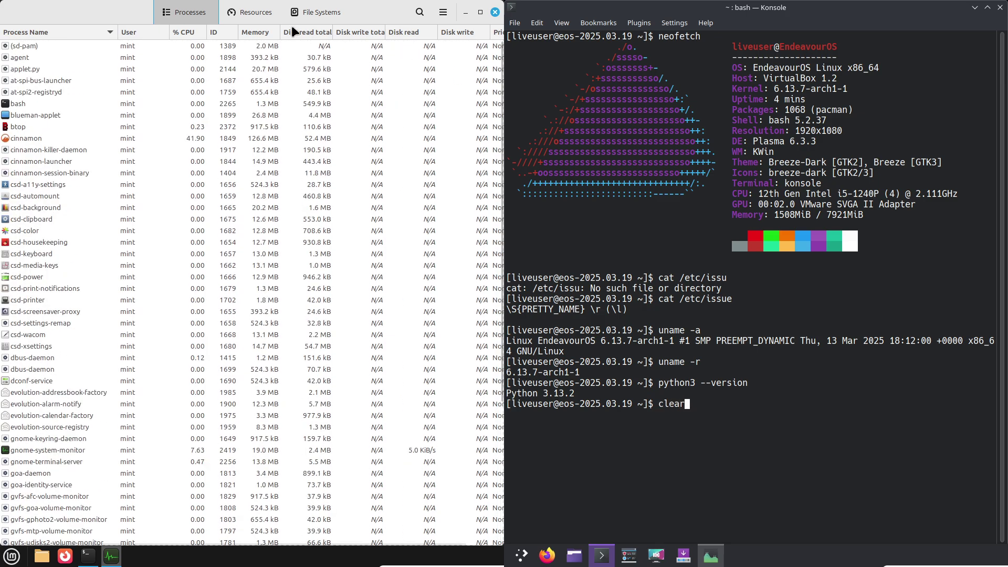
left_click(257, 12)
type("r")
key("Return")
Step: Run "sudo pacman -S btop" in Konsole and accept it, while collapsing the Network graph and closing System Monitor on Linux Mint
type("sudo")
left_click(8, 376)
type("pacman -")
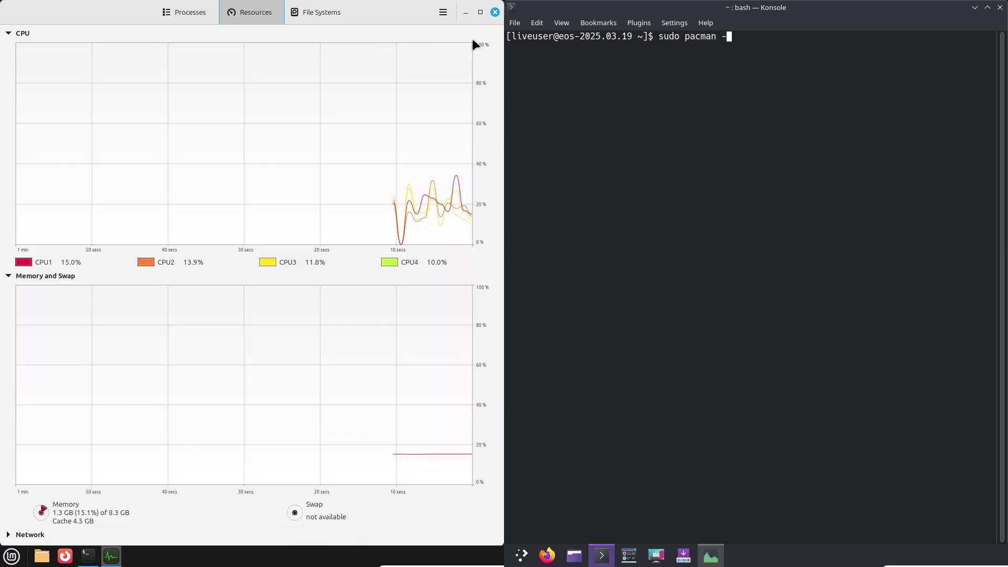
left_click(495, 12)
type("S bt")
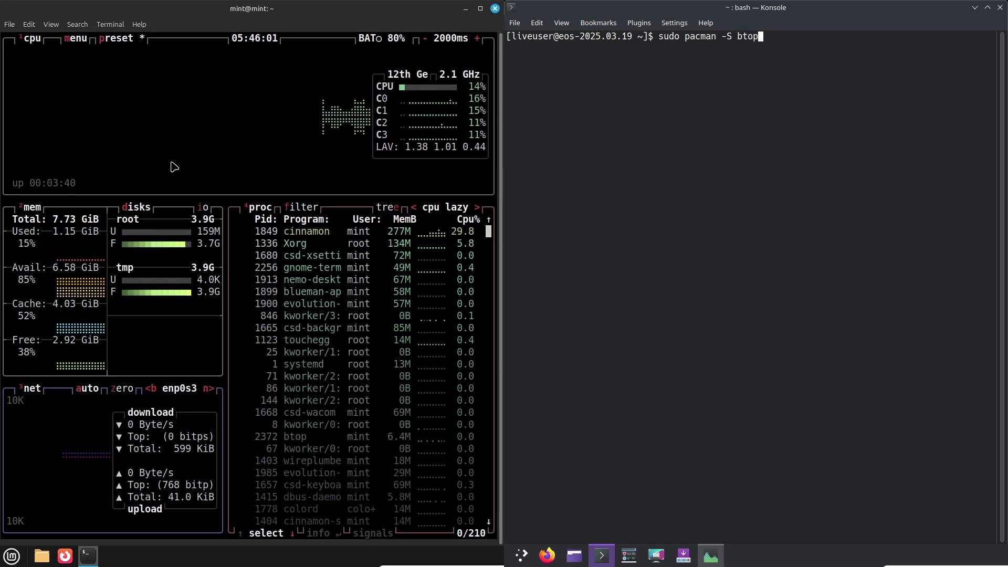
type("op")
key("Return")
left_click(9, 24)
type("y")
key("Return")
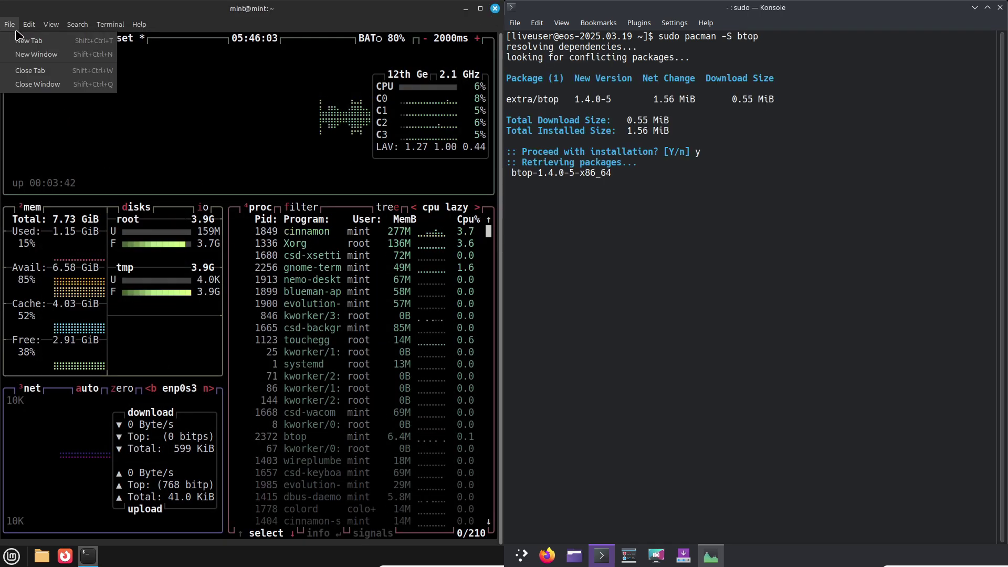
Step: Open a new tab in the Linux Mint terminal and close the tab running btop
left_click(23, 41)
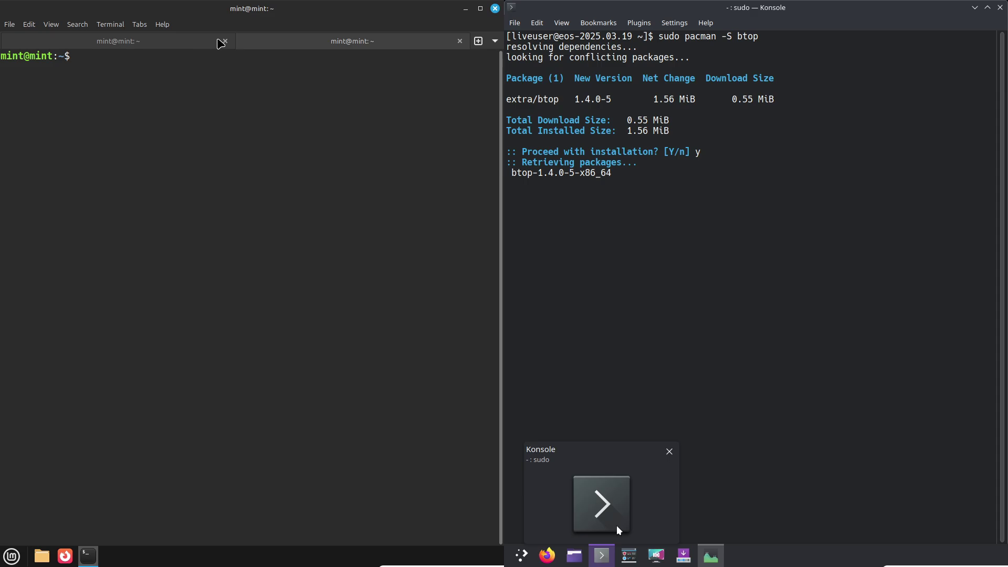
left_click(225, 41)
key("Return")
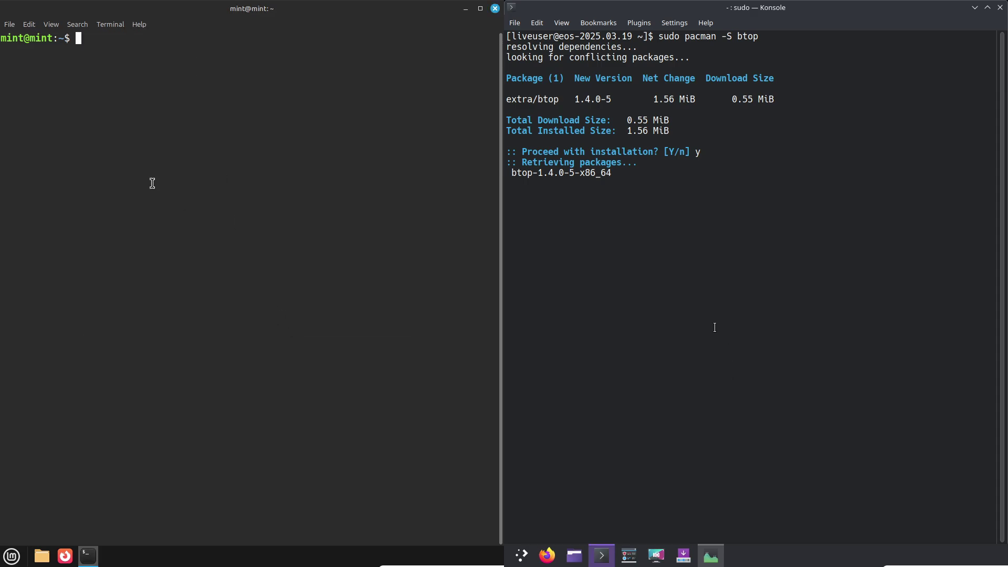
Step: Run neofetch in the Linux Mint terminal and show the Overview page of the EndeavourOS System Monitor
left_click(713, 557)
type("tch")
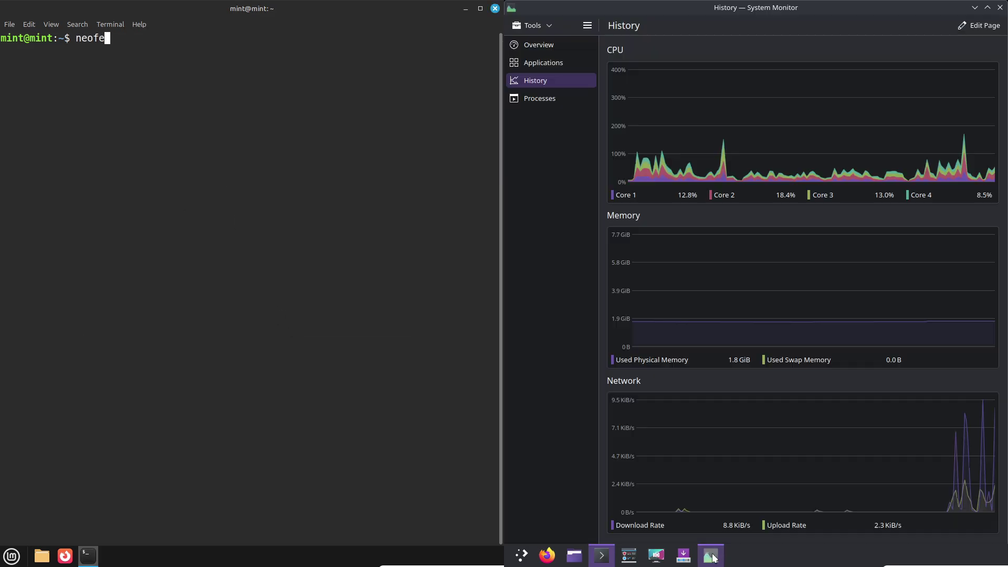
key("Return")
left_click(580, 43)
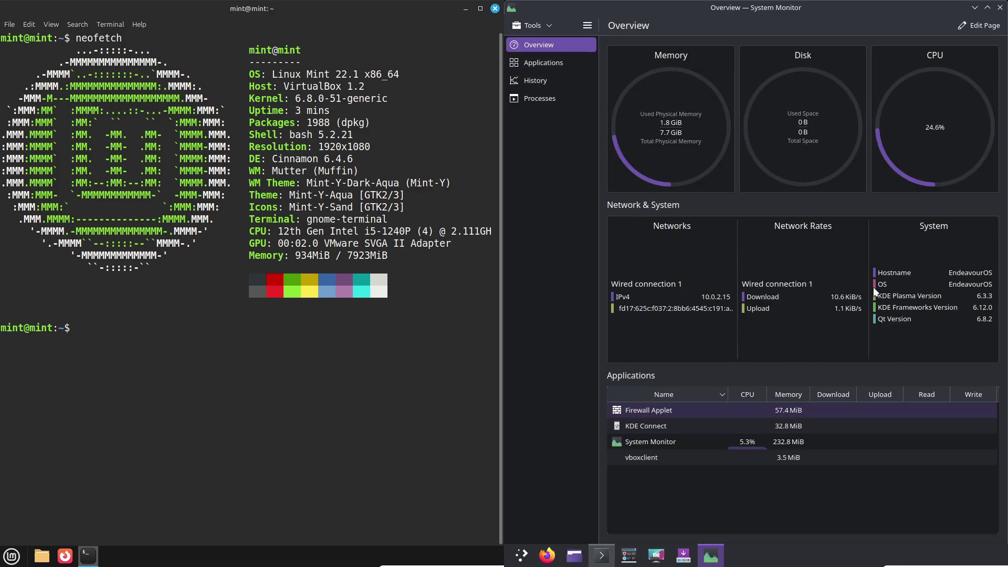
Step: Run "cat /etc/issue" in the Linux Mint terminal and bring Konsole back to the front on EndeavourOS
type("cat /et")
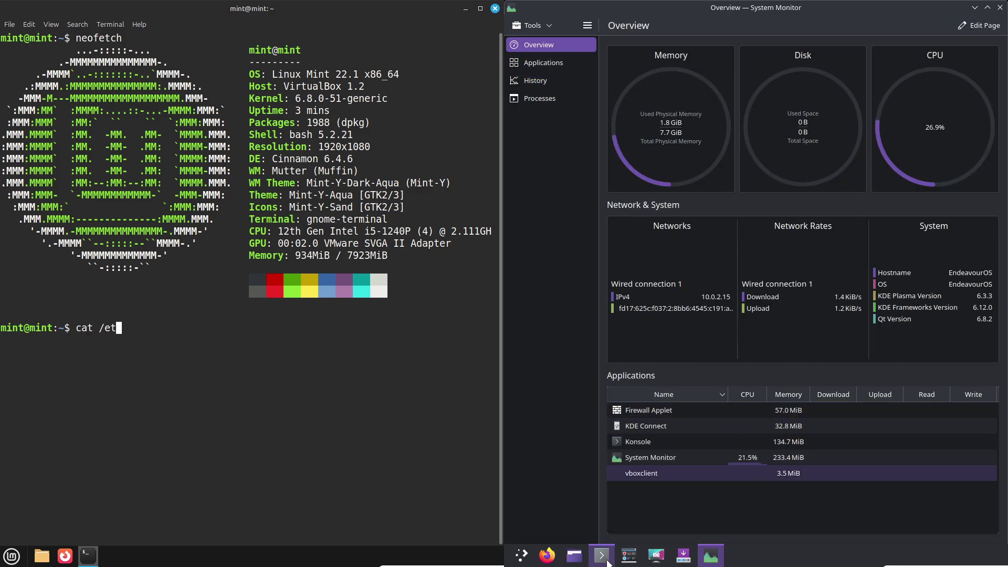
left_click(608, 562)
type("c/issu")
left_click(521, 27)
type("e")
key("Return")
Step: Run "uname -a" and "uname -r" in the Linux Mint terminal and bring up Konsole's new tab options
type("un")
left_click(524, 37)
type("ame -a")
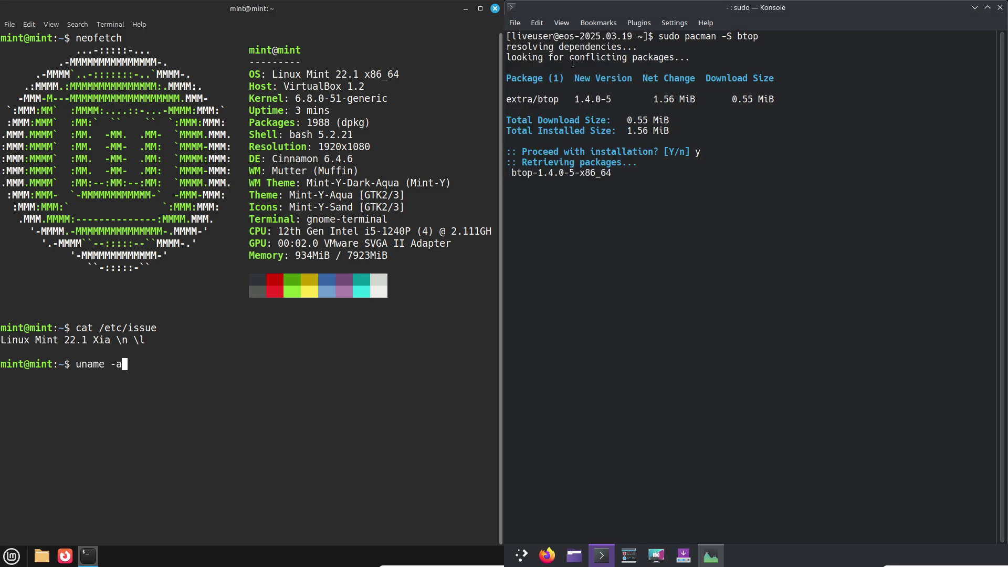
key("Return")
type("uname -r")
left_click(514, 22)
mouse_move(516, 53)
key("Return")
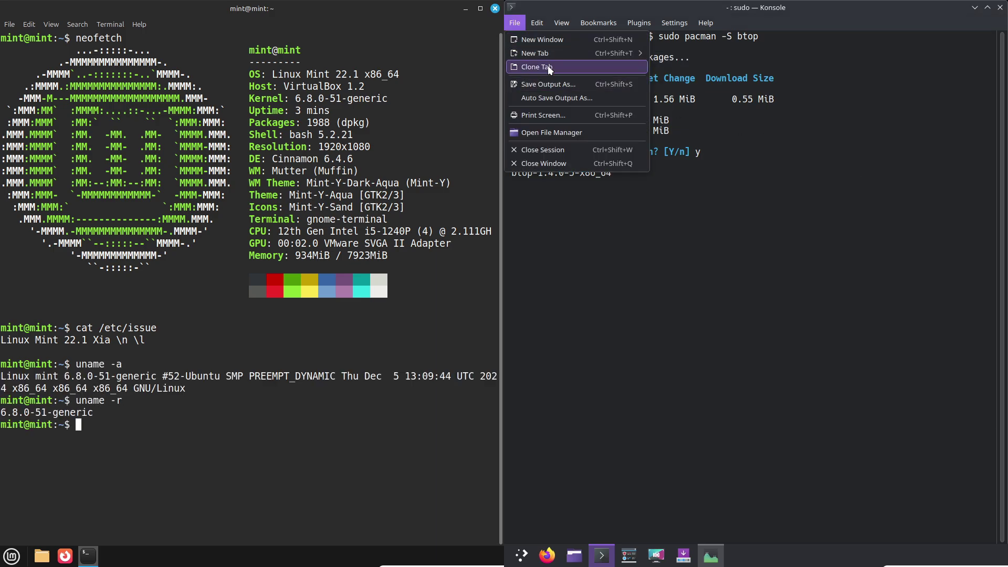
Step: Run "python3 --version" in the Linux Mint terminal and try "sdo pacman -S htop" in a new Konsole tab
type("pytho")
left_click(663, 55)
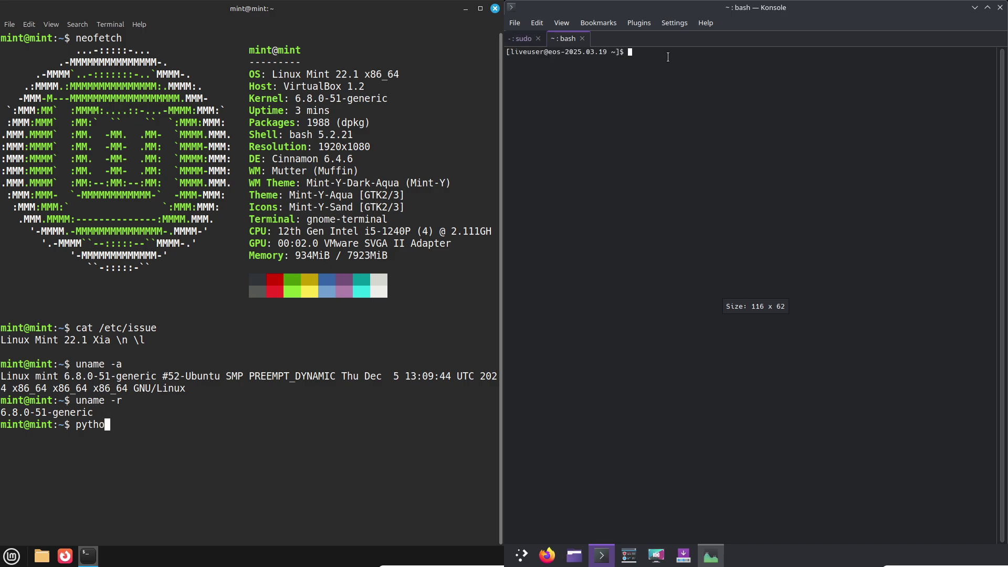
type("n3 --versisdo pacon")
key("Return")
type("man -S ht")
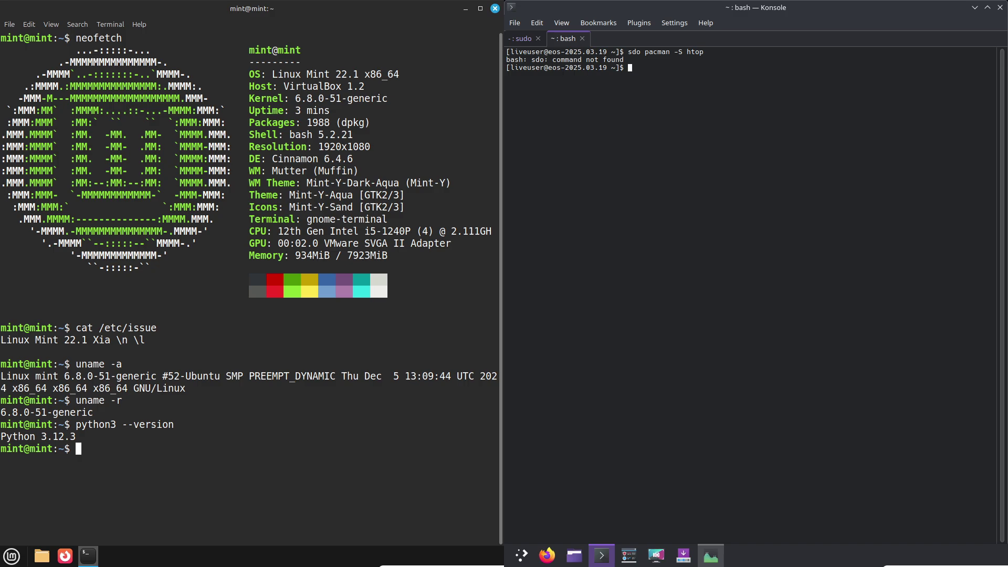
Step: Run "inxi -sv8" in the cleared Linux Mint terminal, and run "sudo pacman -S htop" in Konsole, accepting the installation
type("o pa")
key("Return")
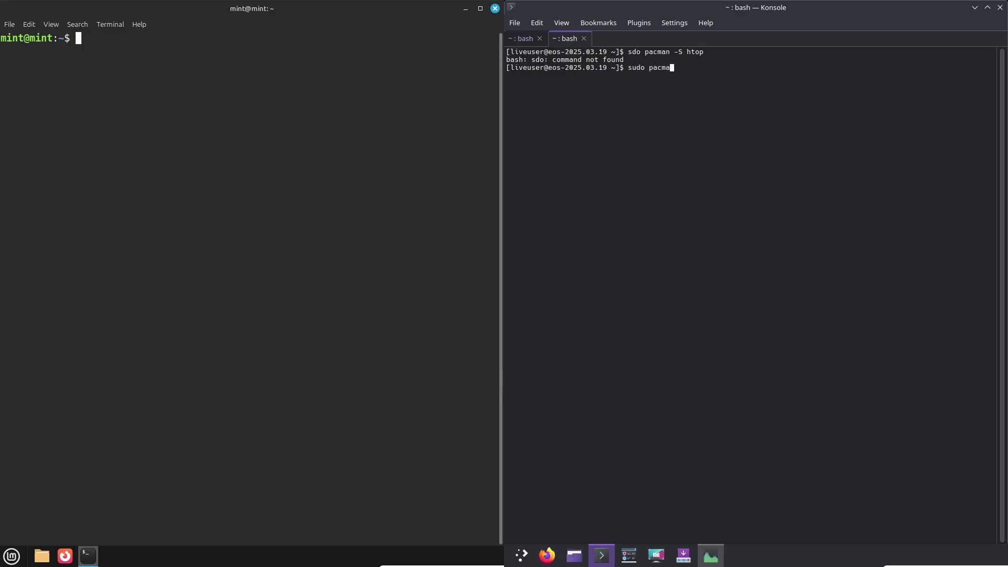
type("cman -S htop")
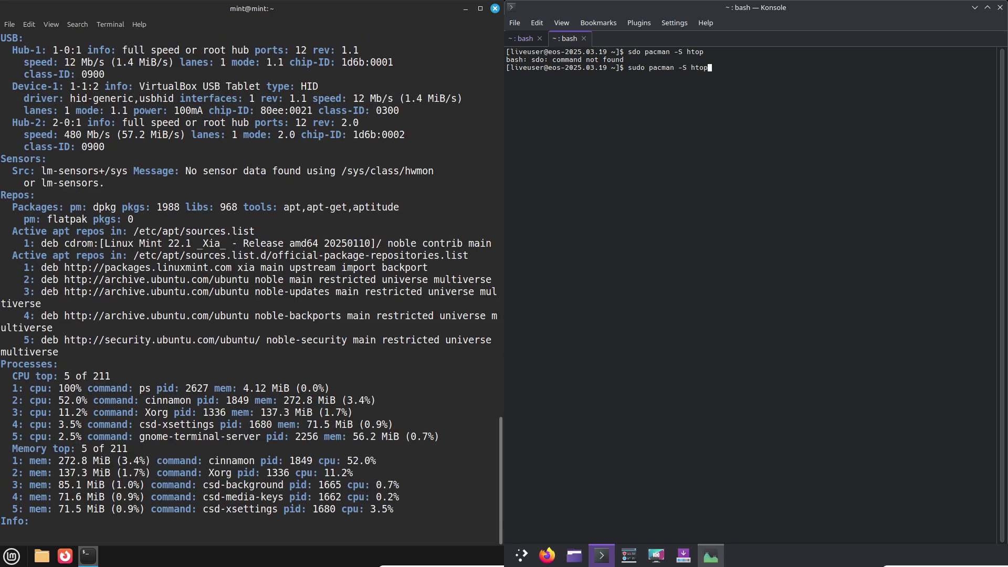
key("Return")
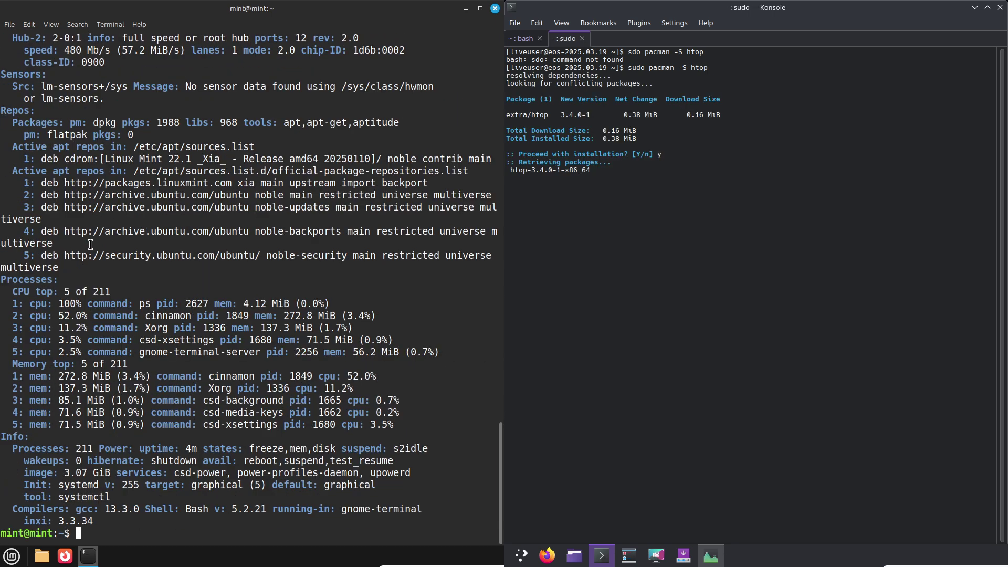
Step: Enlarge the Konsole text and switch to the first Konsole tab
key("ctrl+plus")
key("ctrl+plus")
key("ctrl+plus")
key("shift+Left")
Step: Examine the inxi output in the Linux Mint terminal, highlighting the Info section, and review the btop installation output in Konsole
left_click_drag(100, 523, 4, 437)
left_click_drag(999, 441, 983, 138)
left_click_drag(501, 477, 501, 412)
left_click_drag(981, 124, 974, 418)
left_click_drag(501, 411, 502, 361)
left_click_drag(974, 417, 970, 481)
left_click_drag(502, 361, 502, 262)
Step: Run "sudo pacman -Sy btop" in the first Konsole tab and highlight another part of the Linux Mint inxi output
type("sudo pacman")
left_click_drag(214, 367, 4, 280)
type("-Sy btop")
key("Return")
Step: Exit the first Konsole tab's session and highlight the Graphics section of the Linux Mint inxi output
left_click_drag(501, 309, 501, 273)
left_click_drag(366, 415, 83, 204)
left_click_drag(15, 195, 4, 190)
type("t")
key("Return")
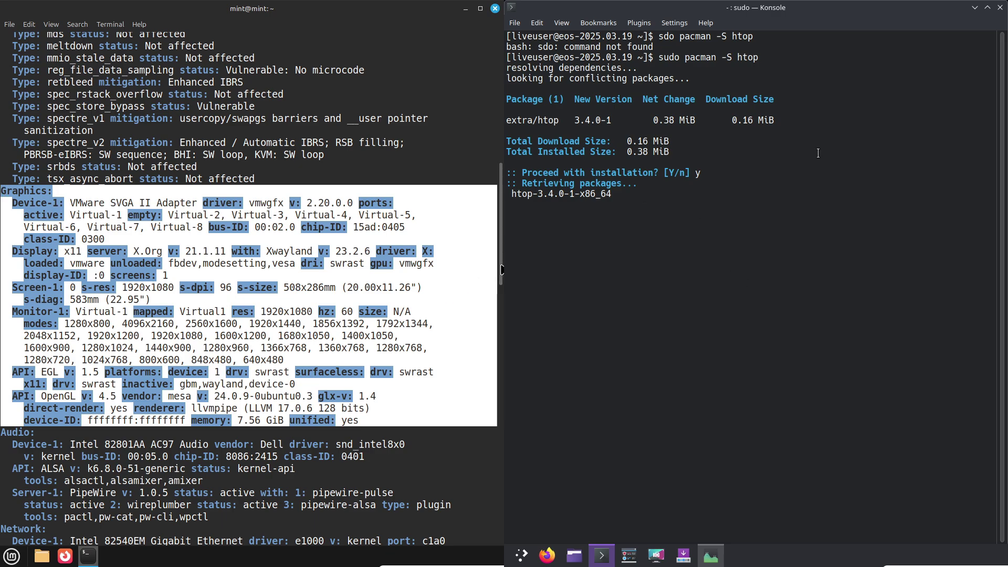
Step: Open Info Center on EndeavourOS and highlight the CPU, System and Machine details of the Linux Mint inxi output
left_click_drag(501, 270, 501, 148)
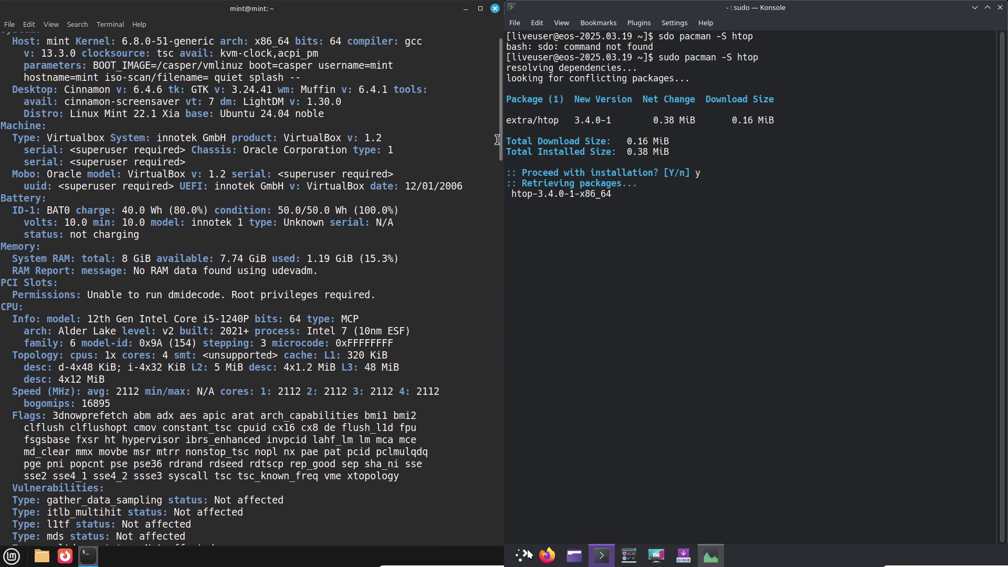
left_click(522, 555)
left_click_drag(411, 334, 2, 304)
mouse_move(569, 176)
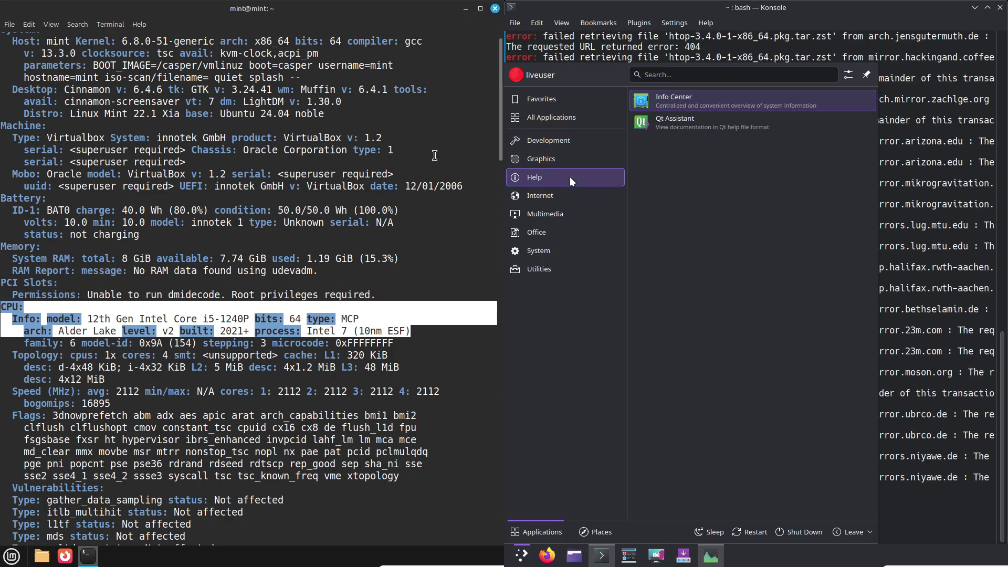
left_click_drag(501, 155, 501, 144)
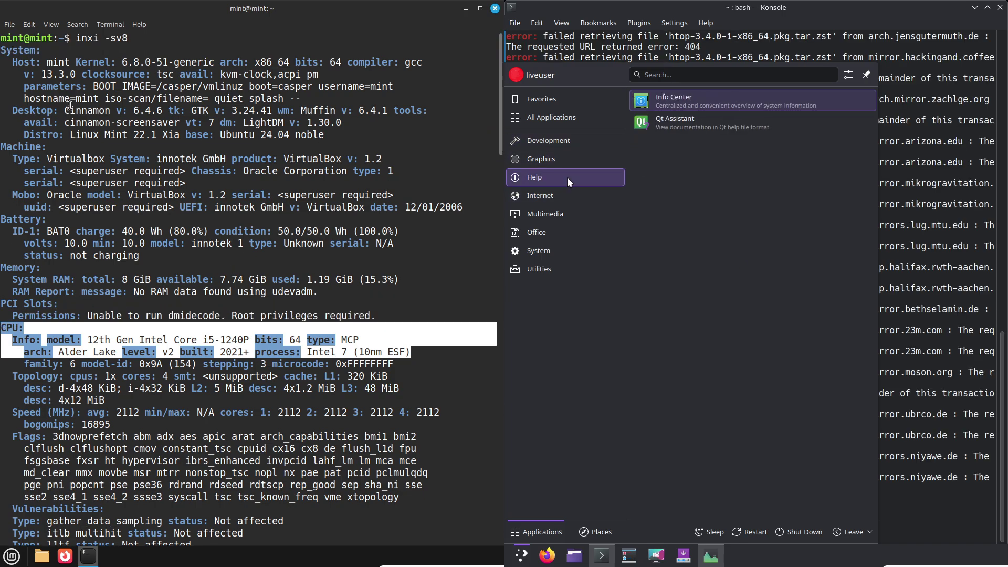
left_click(684, 109)
left_click_drag(1, 50, 459, 206)
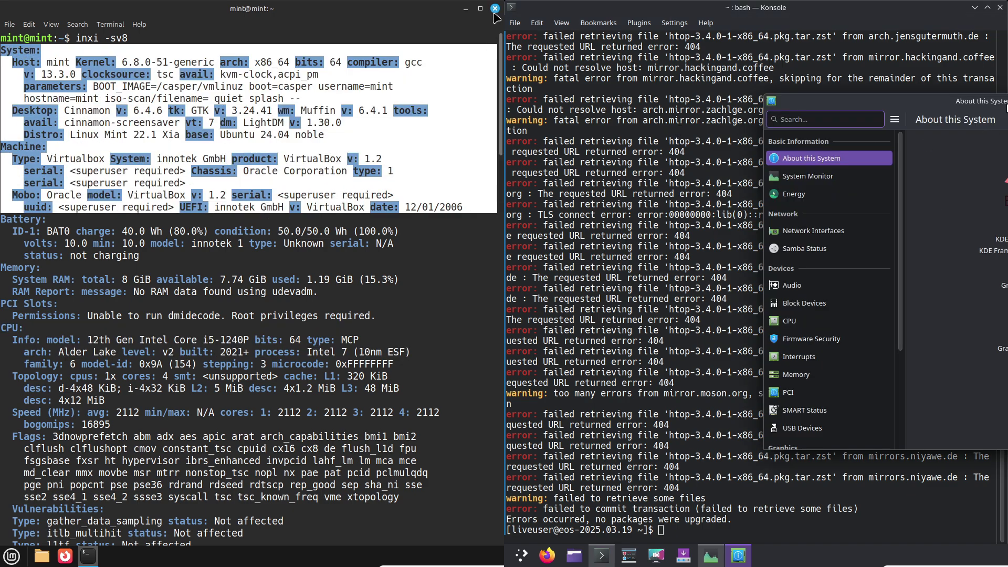
Step: Close the Linux Mint terminal and open the Linux Mint applications menu
left_click(495, 10)
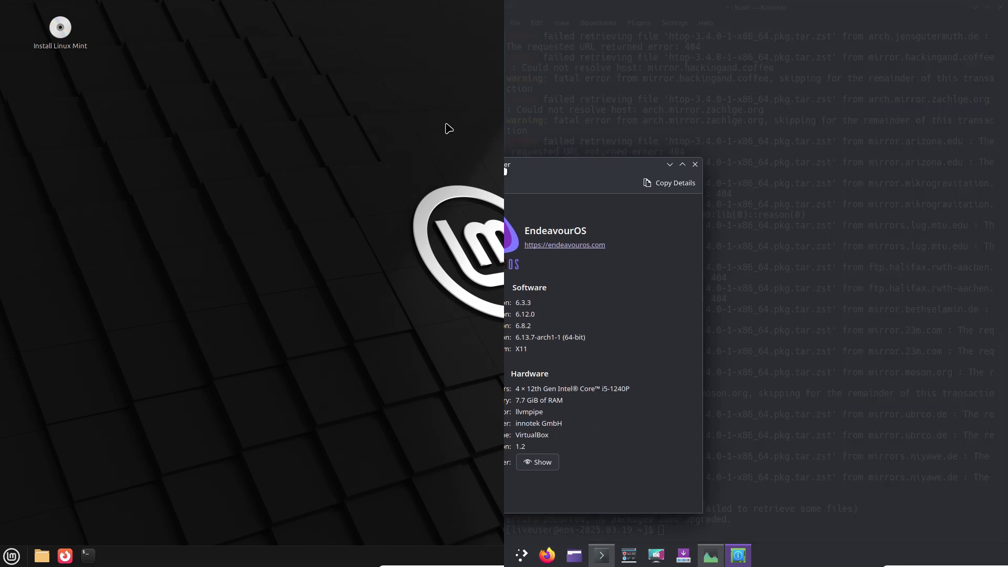
key("super")
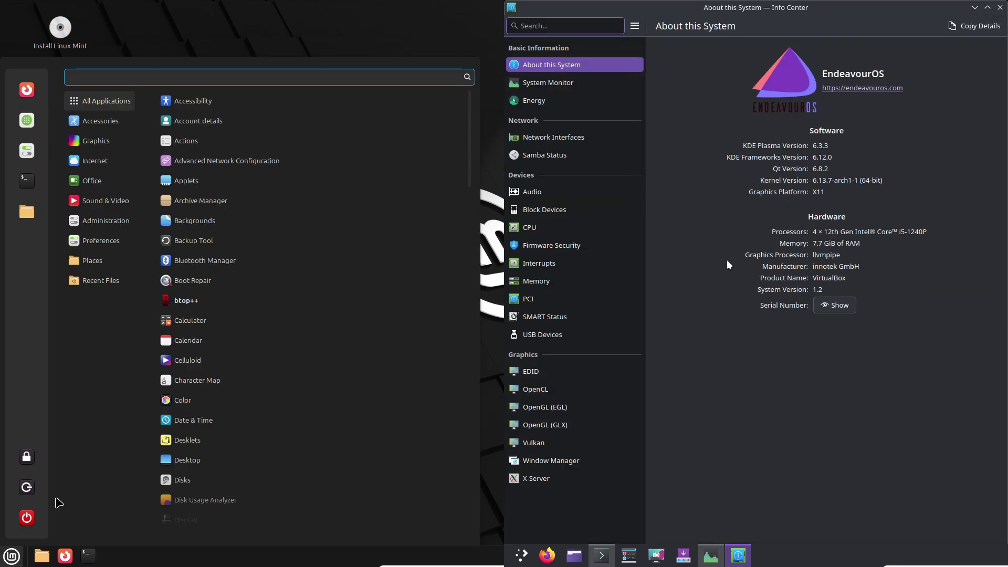
Step: Close Info Center on EndeavourOS and clear the Konsole terminal
left_click(1000, 7)
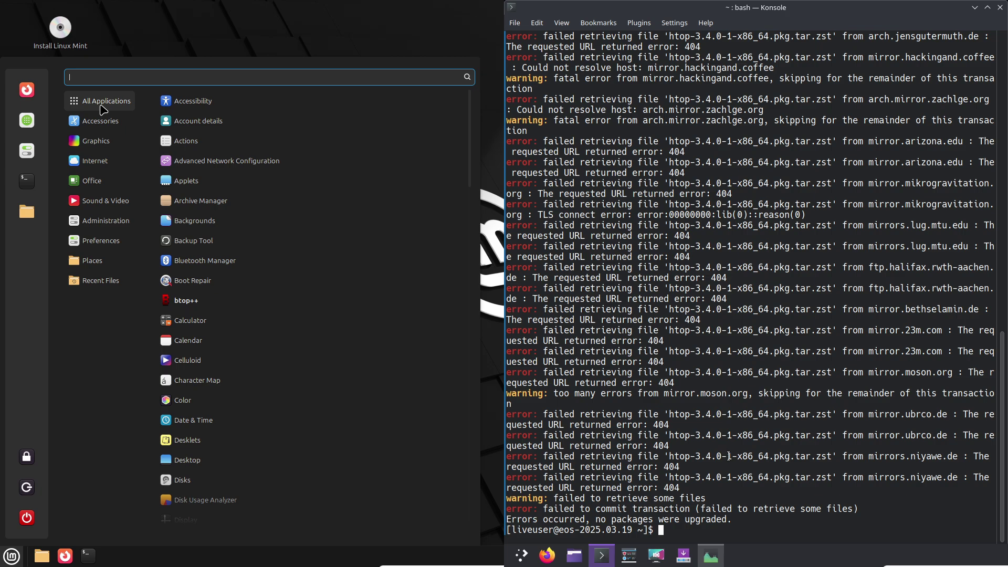
type("lear")
key("Return")
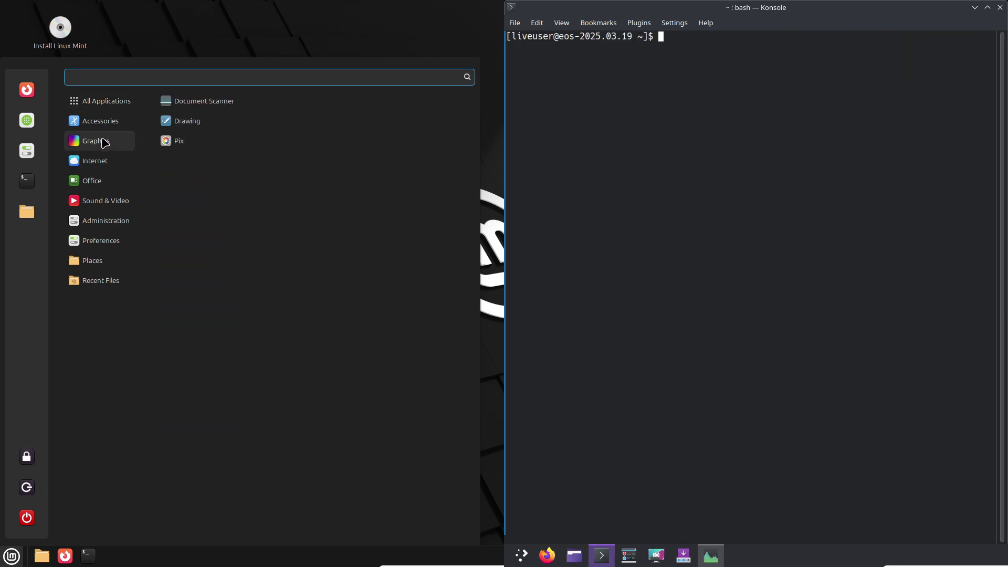
Step: Run inxi -sv8 in Konsole on EndeavourOS to list detailed system information
type("inxi-")
key("BackSpace")
type("-")
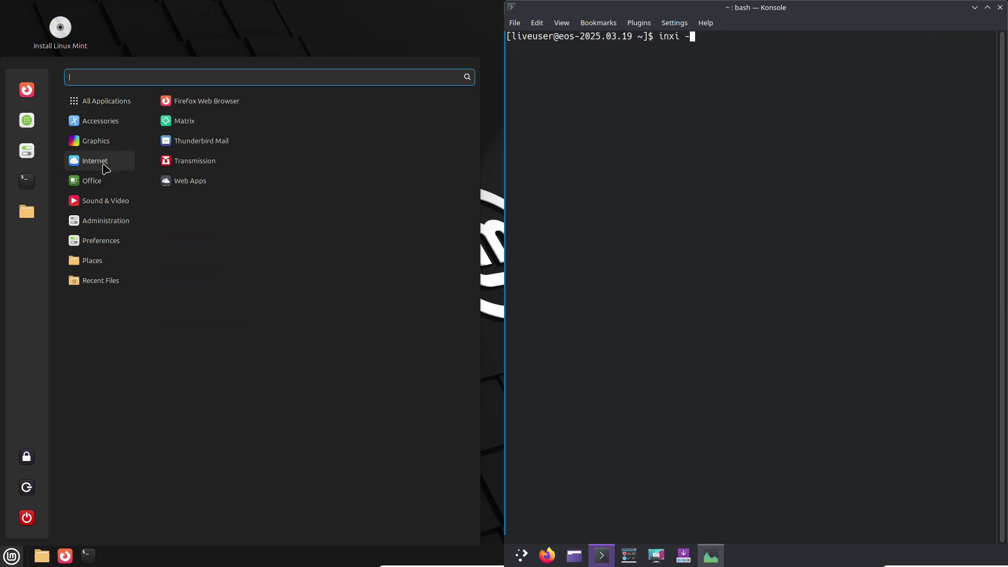
type("sv8")
key("Return")
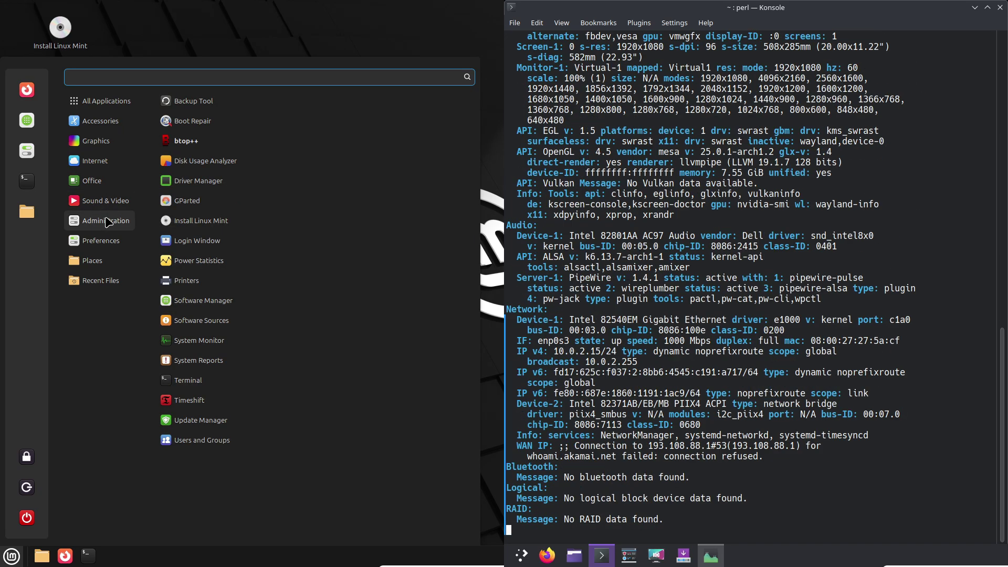
Step: Look through the EndeavourOS inxi output and the Preferences category of the Linux Mint applications menu
mouse_move(108, 240)
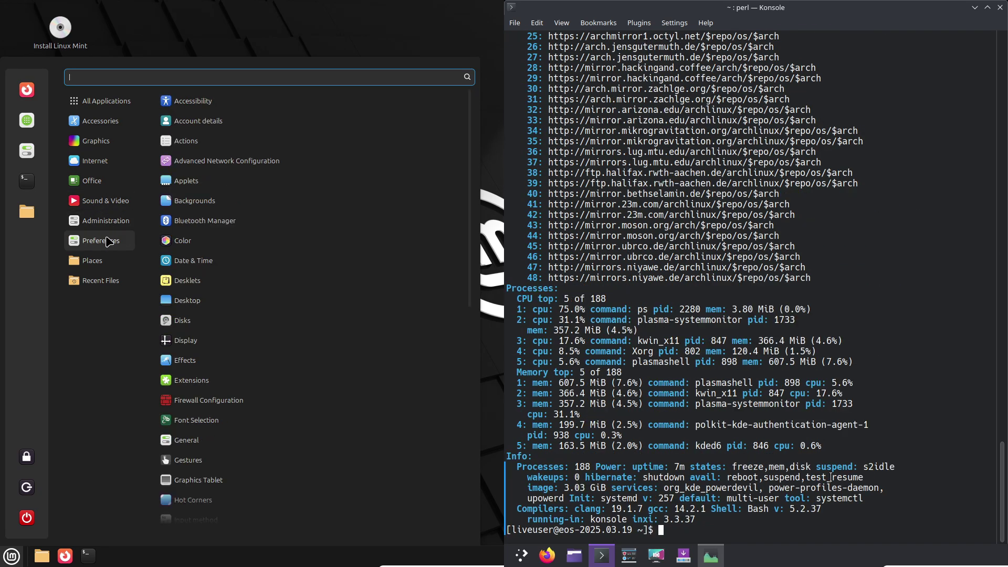
left_click_drag(697, 519, 507, 456)
left_click_drag(470, 252, 462, 450)
left_click_drag(1000, 477, 1002, 441)
left_click_drag(462, 449, 461, 475)
left_click_drag(1001, 441, 1002, 406)
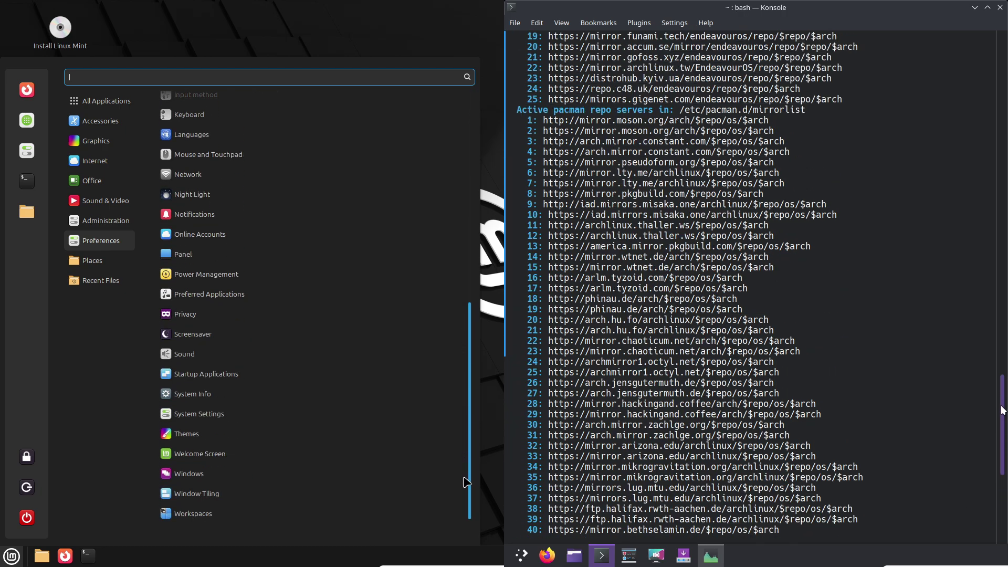
left_click_drag(462, 475, 462, 475)
left_click_drag(1001, 407, 1002, 511)
scroll(1003, 516, "up", 20)
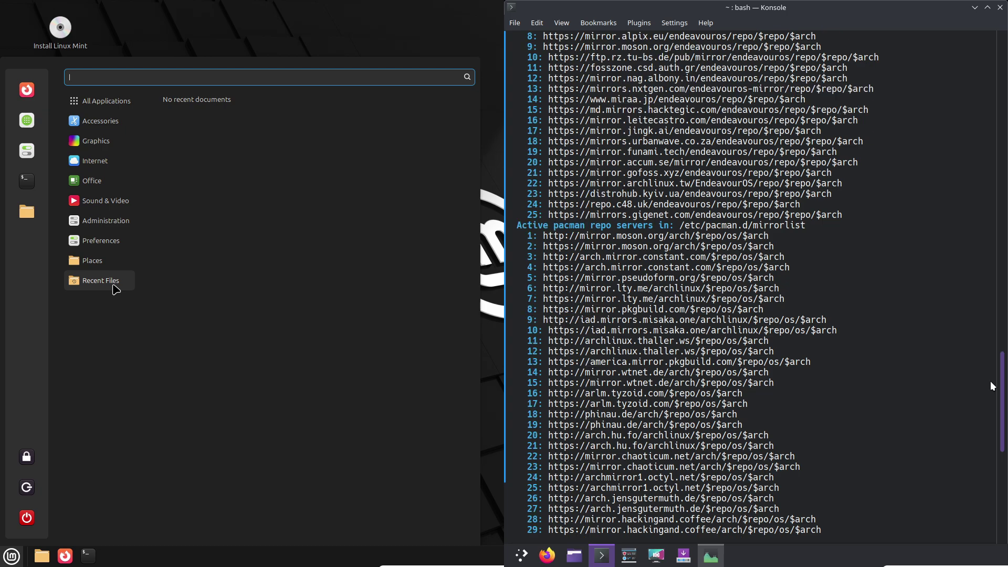
scroll(991, 289, "up", 14)
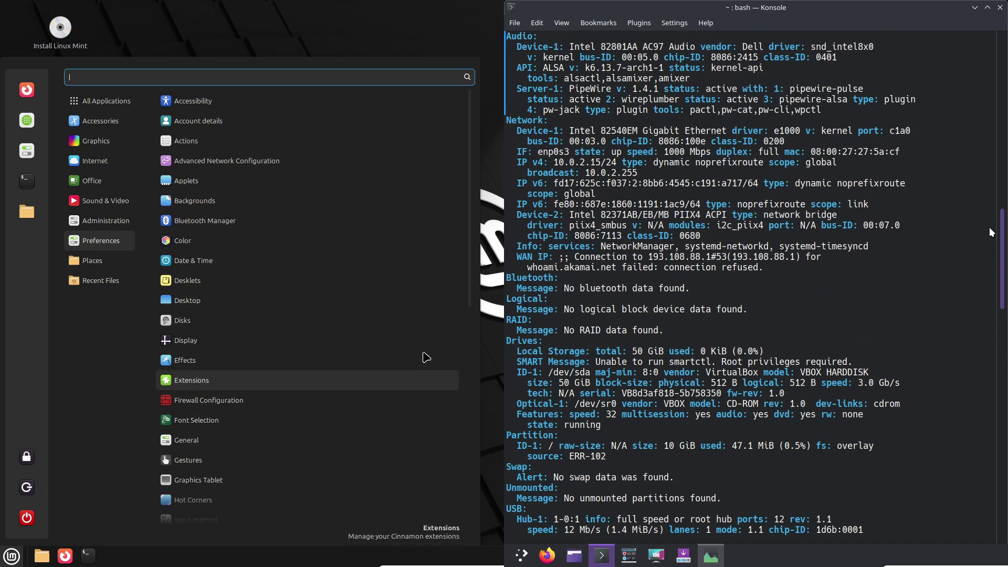
left_click_drag(991, 196, 991, 187)
Step: Open System Info on Linux Mint and return to the beginning of the EndeavourOS inxi output
left_click_drag(469, 288, 468, 518)
left_click_drag(511, 57, 548, 404)
left_click(288, 389)
left_click_drag(501, 125, 1, 199)
left_click_drag(1004, 231, 1000, 99)
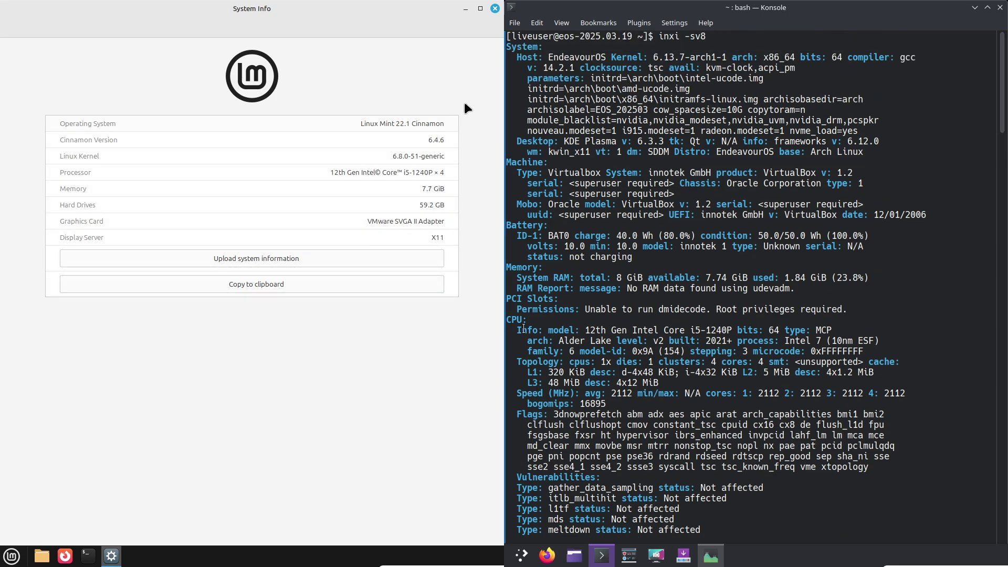
Step: Highlight the CPU and System details in the EndeavourOS inxi output, and replace System Info with a terminal on Linux Mint
left_click_drag(510, 319, 841, 340)
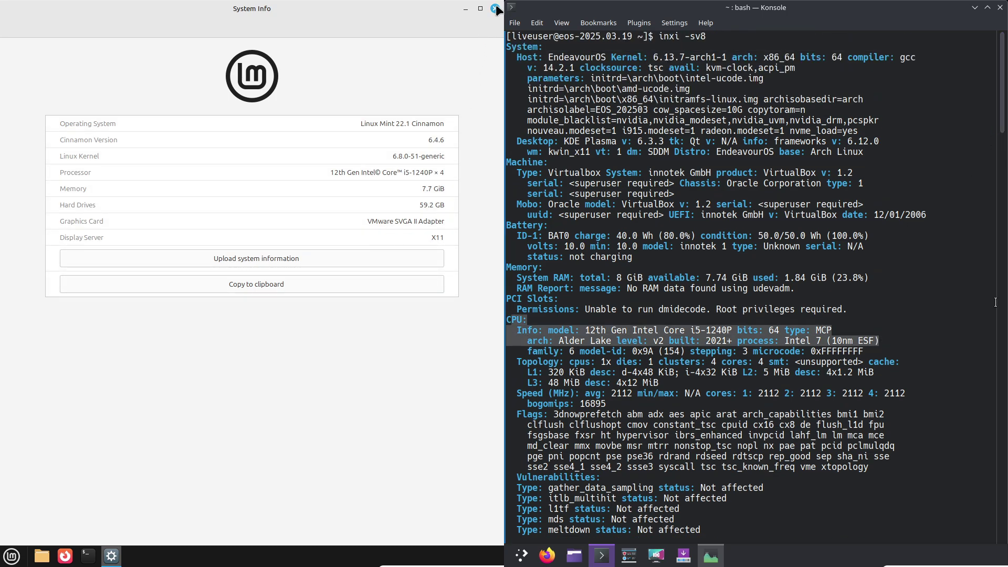
left_click(495, 9)
left_click(87, 552)
left_click_drag(506, 46, 886, 192)
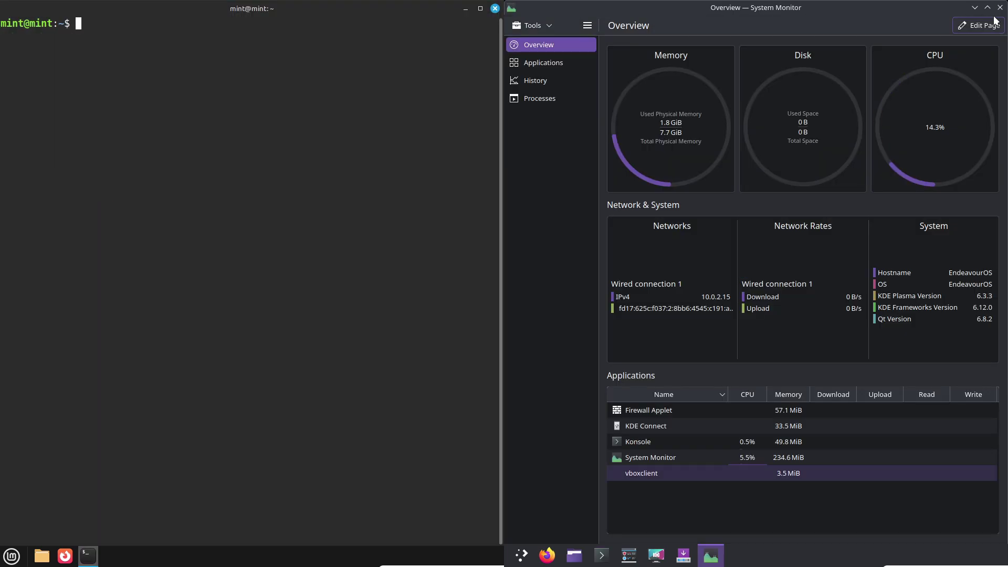
Step: Try cinnamon -version in the Linux Mint terminal; on EndeavourOS, close System Monitor and open the application launcher
type("cinna")
left_click(999, 9)
type("mon")
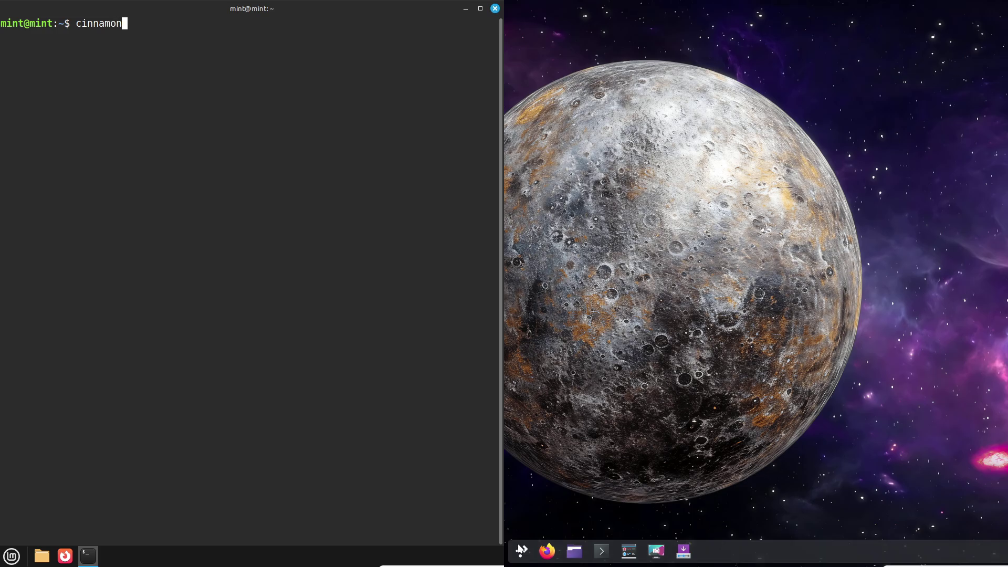
left_click(521, 549)
type("-version")
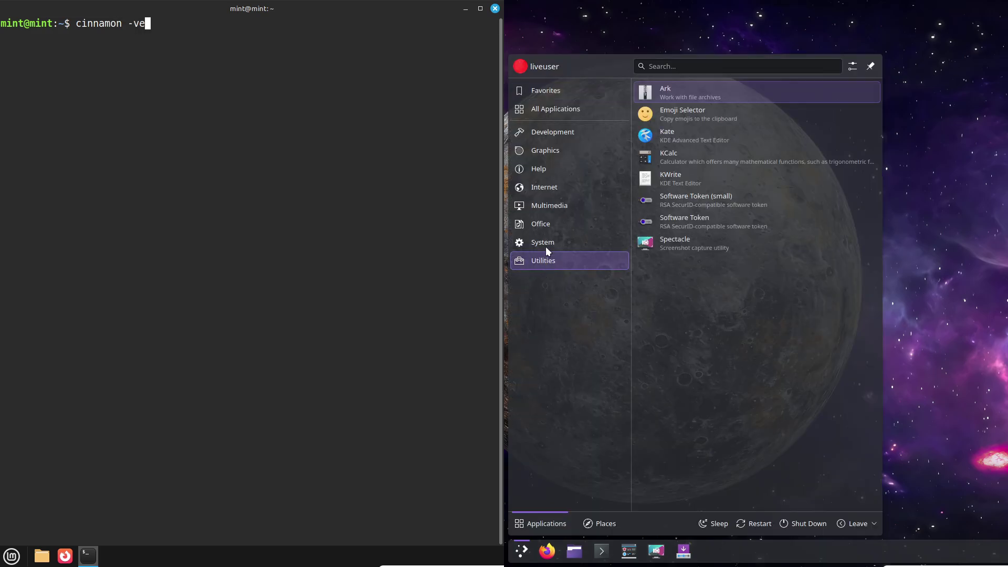
mouse_move(545, 244)
key("Return")
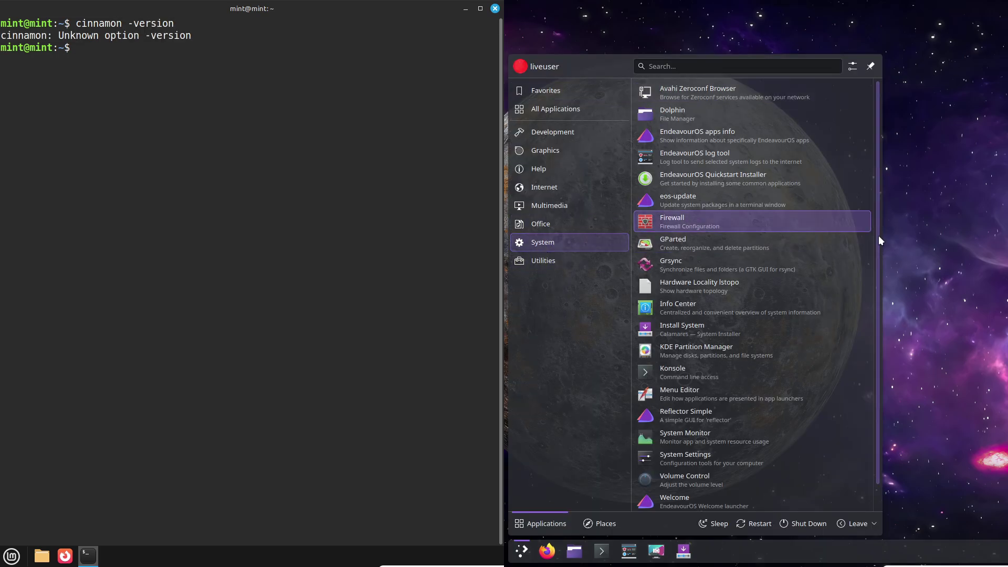
Step: Check the Cinnamon version with cinnamon --version on Linux Mint while browsing the launcher categories on EndeavourOS
left_click_drag(877, 236, 876, 284)
type("cinnamon -")
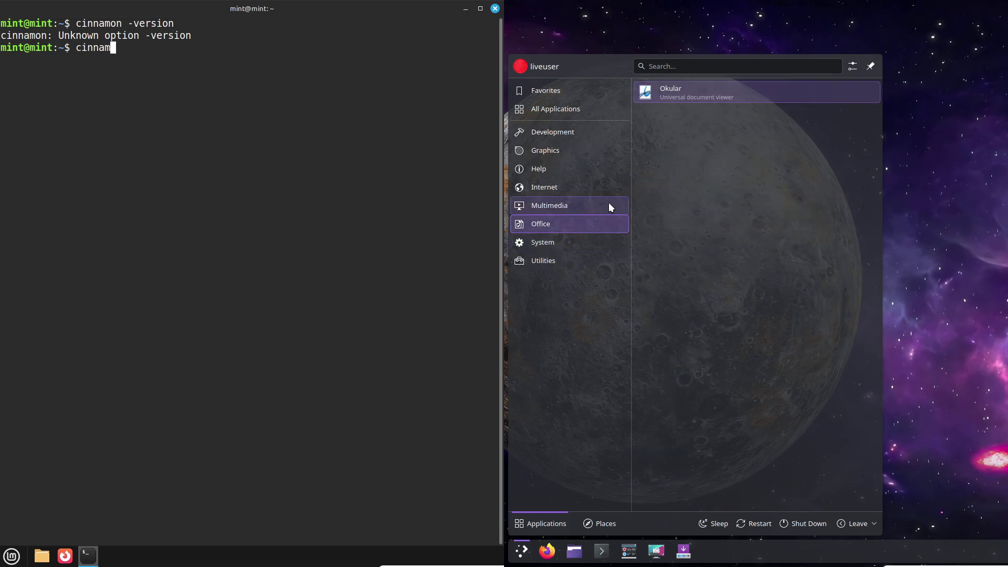
mouse_move(607, 188)
type("-version")
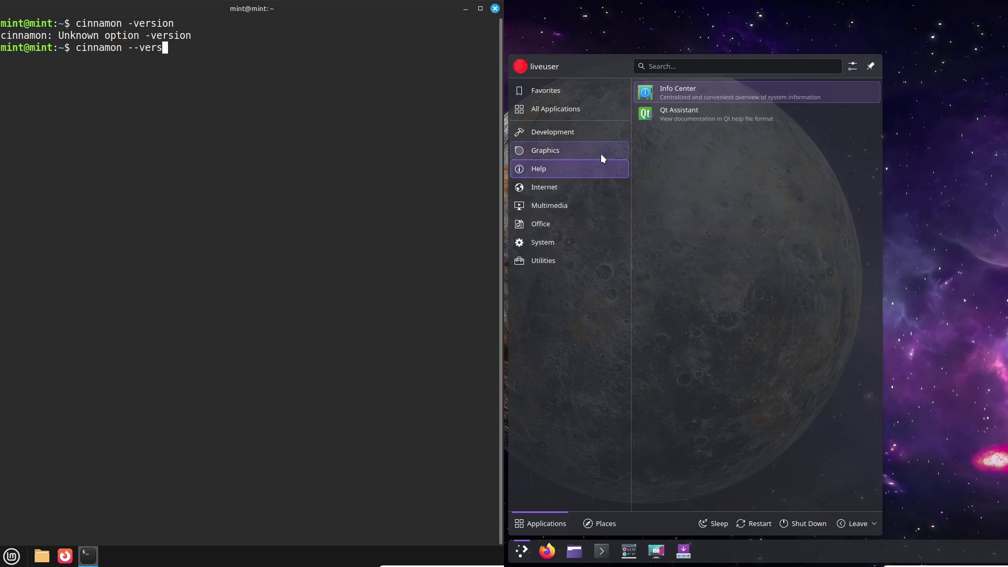
key("Return")
mouse_move(596, 133)
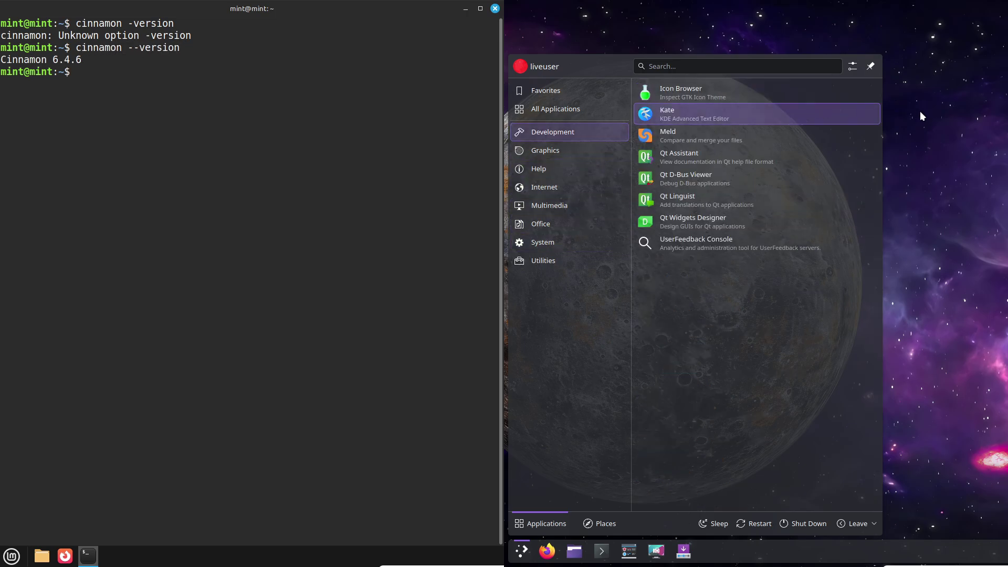
Step: Exit the Linux Mint terminal and open the desktop folder settings on EndeavourOS
type("exit")
key("Return")
left_click(909, 265)
right_click(556, 218)
left_click(593, 229)
Step: Launch the Linux Mint installer, and review the About, Icons, Location and Mouse Actions pages of the EndeavourOS desktop settings before closing them
right_click(65, 26)
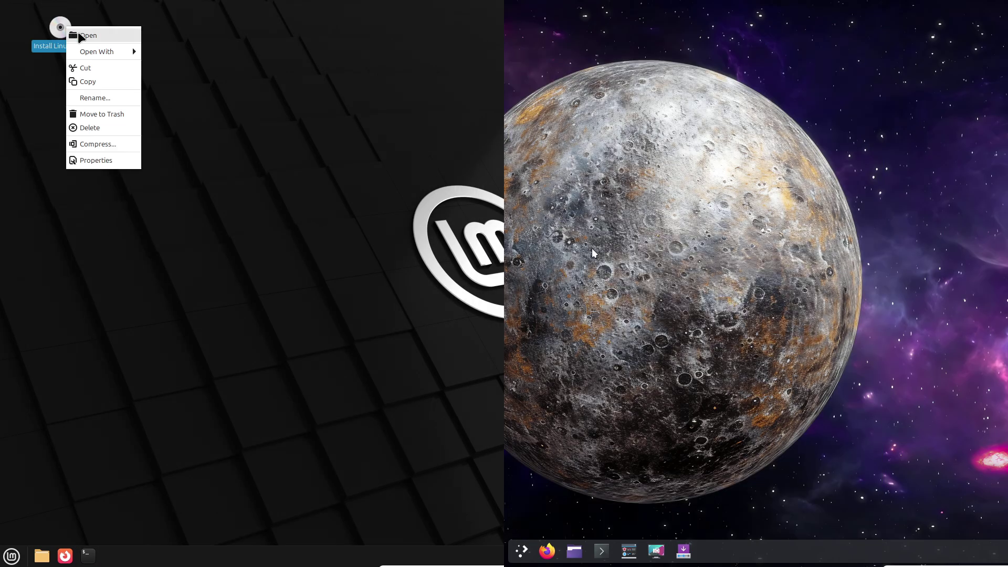
left_click(78, 35)
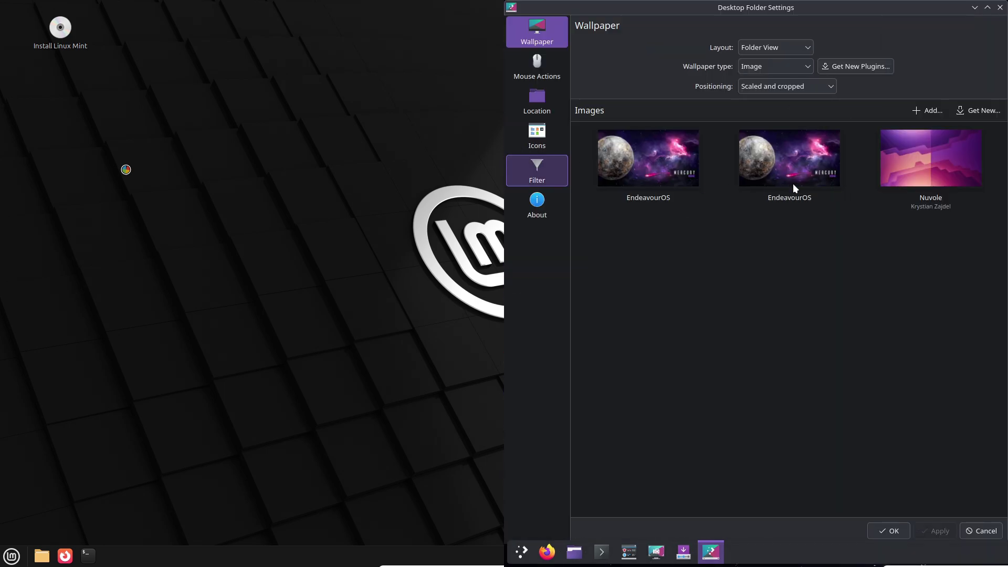
left_click(552, 203)
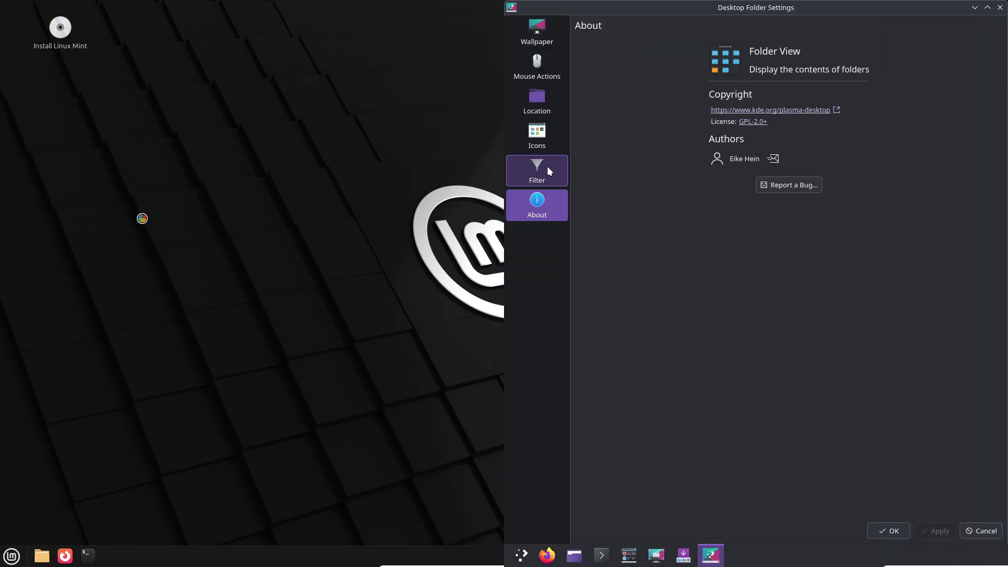
left_click(559, 131)
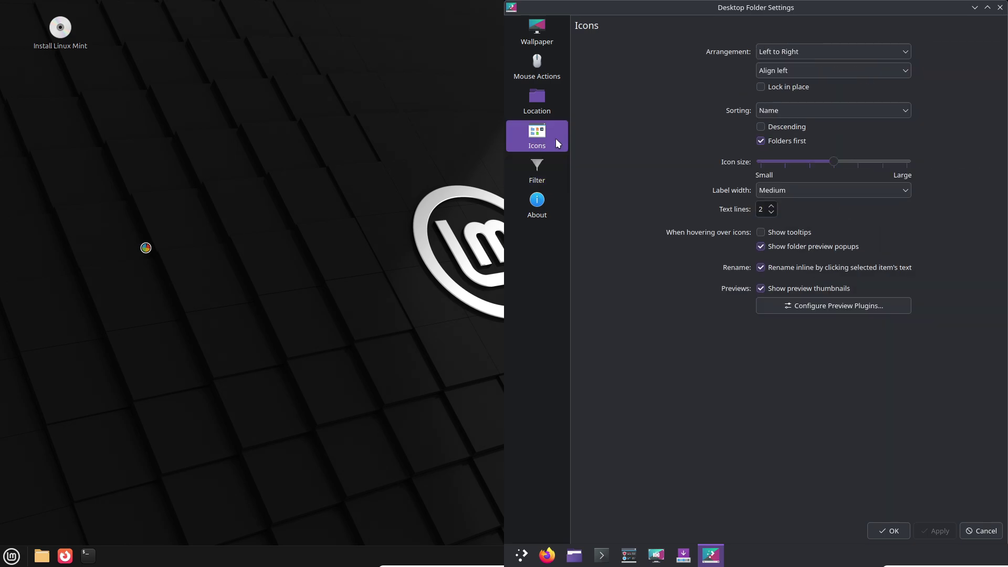
left_click(556, 101)
left_click(554, 69)
left_click(1000, 7)
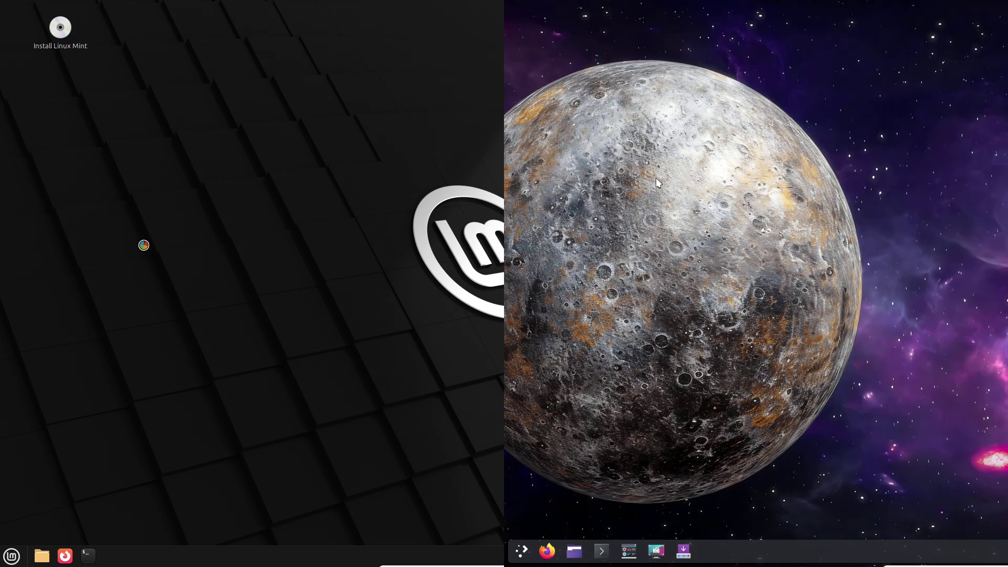
Step: Launch the EndeavourOS system installer
right_click(684, 550)
left_click(667, 381)
left_click(684, 551)
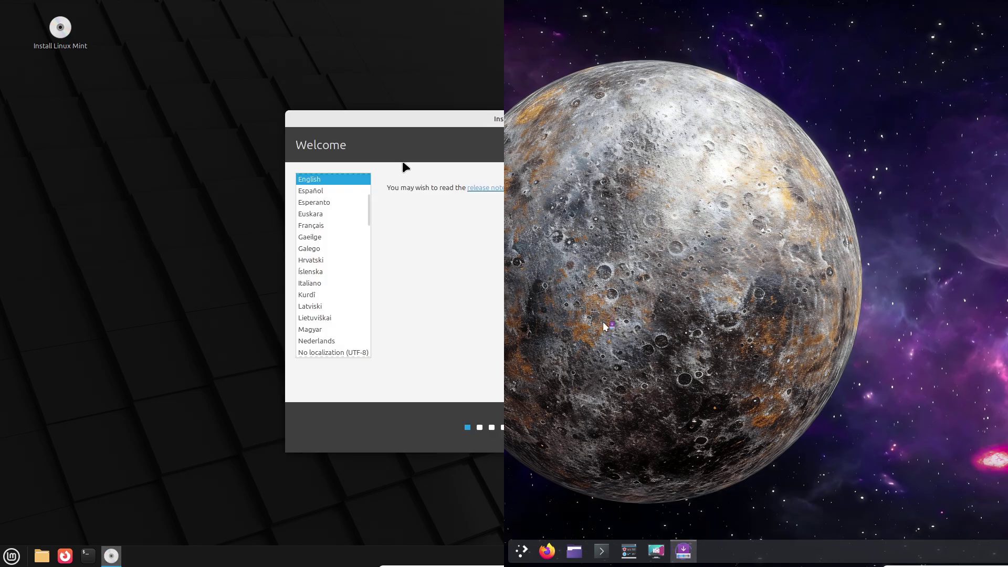
Step: Move the Linux Mint installer window fully into view and continue with English as the language
left_click_drag(482, 122, 1, 155)
left_click_drag(82, 146, 266, 108)
left_click_drag(932, 160, 709, 187)
left_click_drag(266, 108, 252, 106)
left_click_drag(708, 187, 505, 210)
left_click_drag(252, 106, 244, 105)
left_click(410, 366)
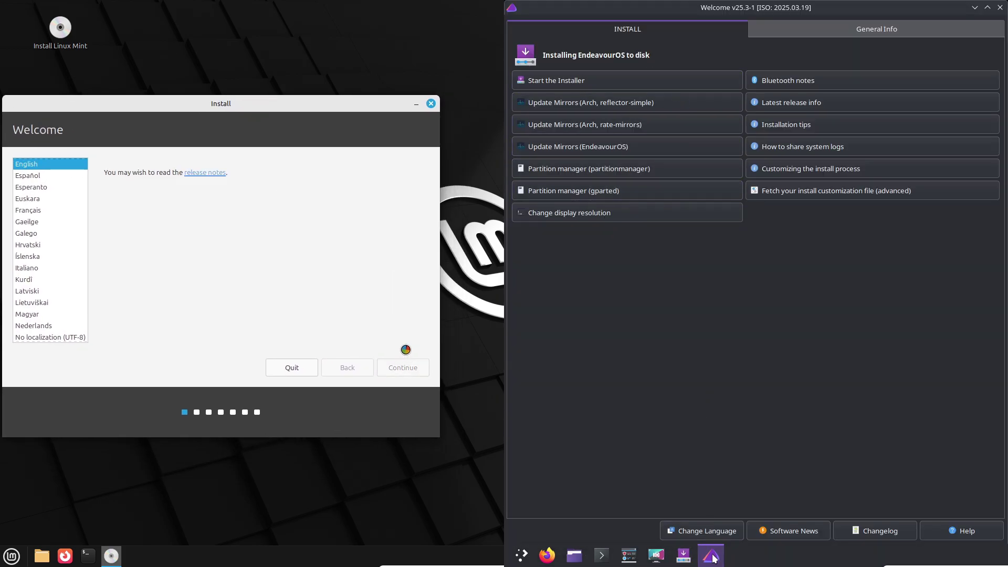
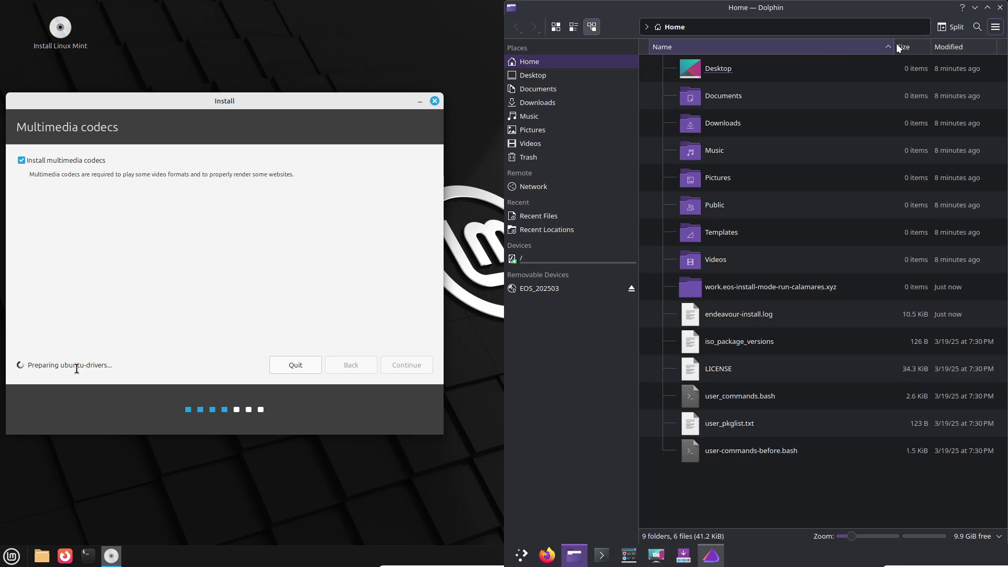
Step: Close the Dolphin window on EndeavourOS and maximize the EndeavourOS Installer window
left_click(999, 8)
left_click_drag(1003, 94, 504, 133)
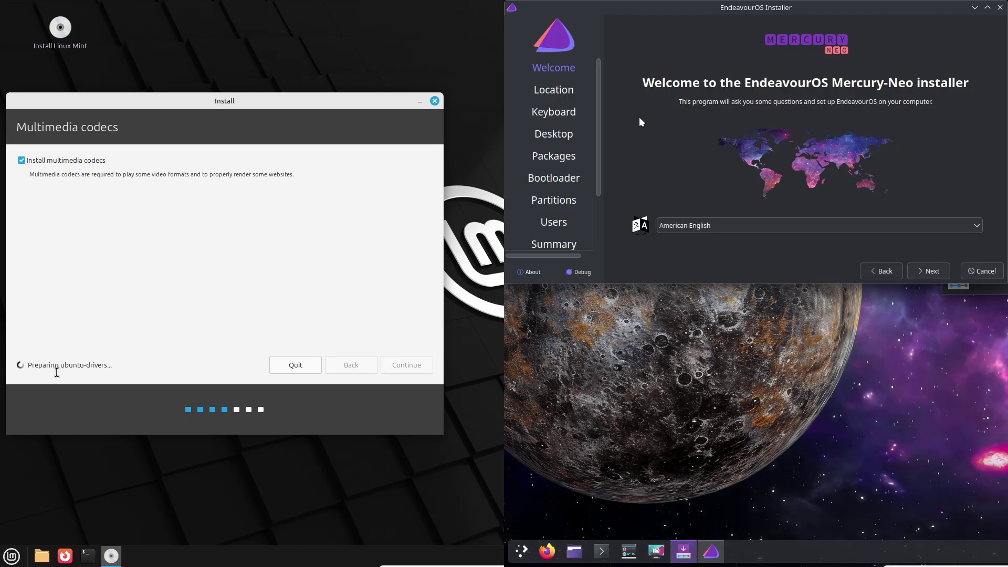
left_click_drag(751, 10, 505, 224)
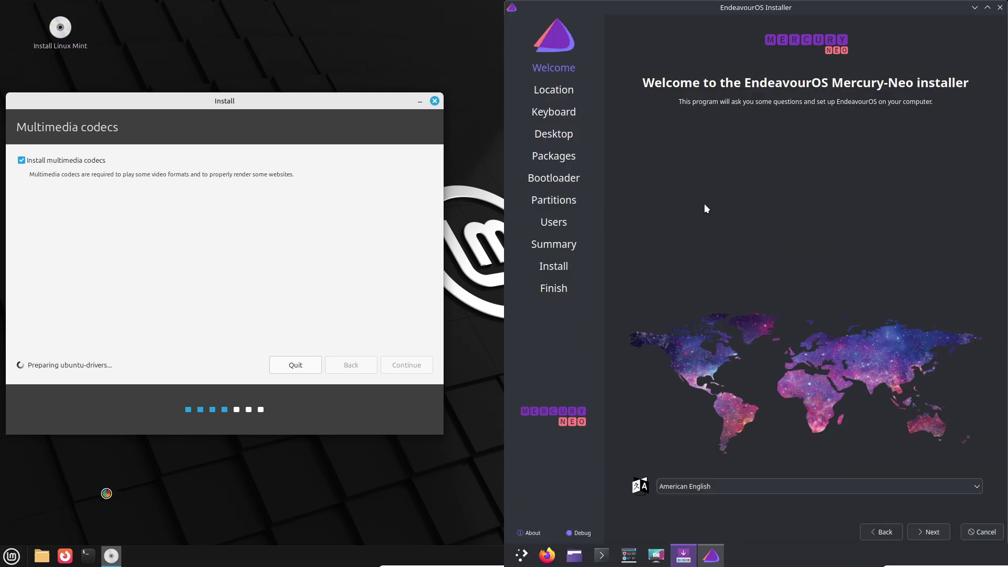
Step: View the EndeavourOS installer's About information and look through its list of languages
left_click(531, 531)
right_click(147, 559)
left_click_drag(988, 194, 763, 219)
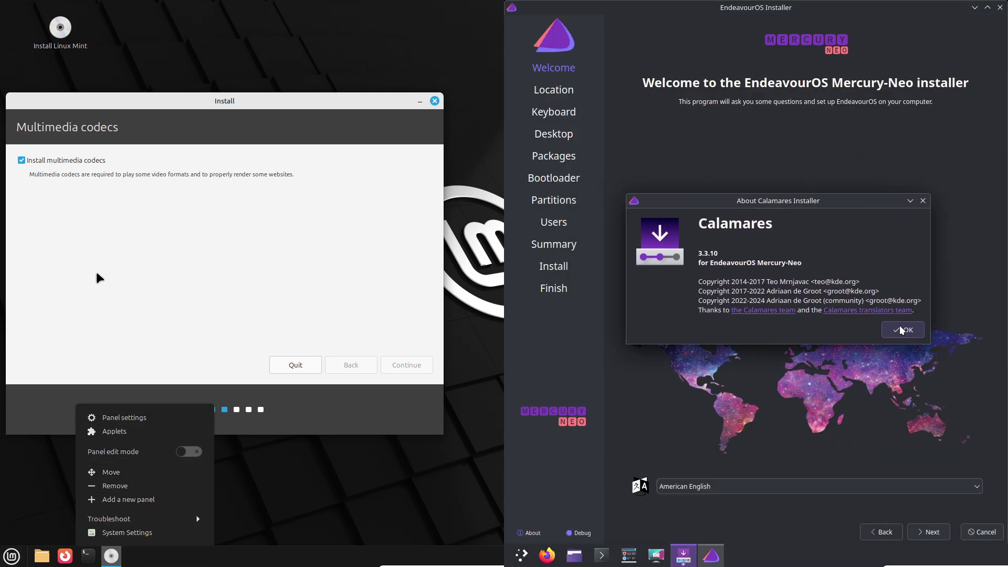
left_click(899, 330)
left_click(730, 487)
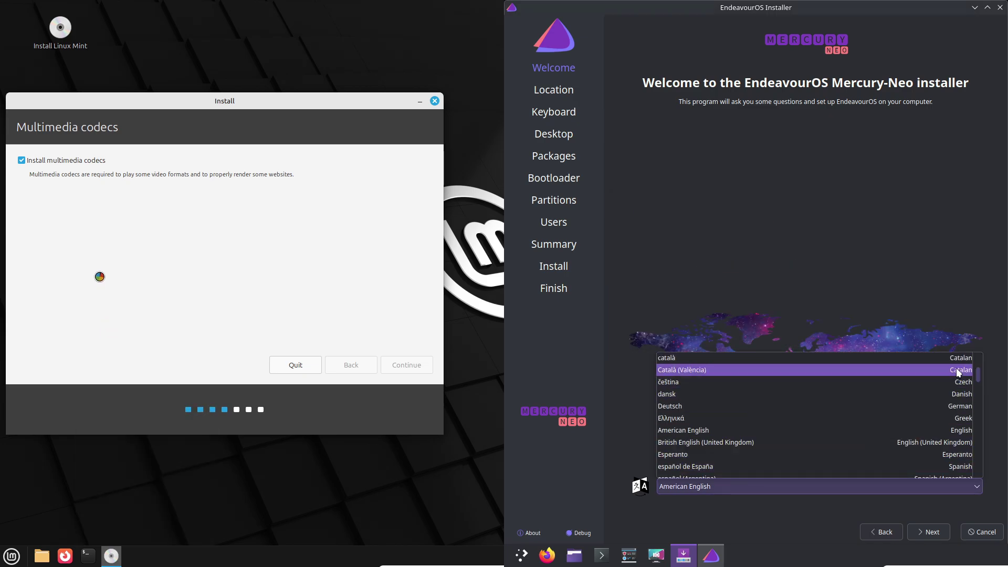
mouse_move(976, 375)
left_mouse_down()
mouse_move(976, 467)
mouse_move(981, 360)
left_mouse_up()
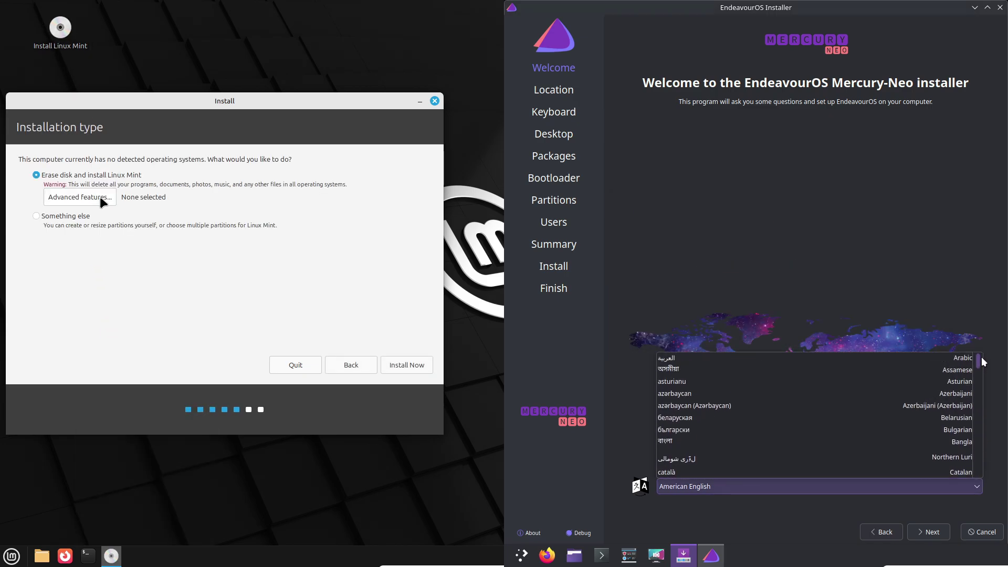
Step: Inspect the Linux Mint installer's Advanced Features without changing them, and set the EndeavourOS location to Los Angeles
left_click(102, 202)
left_click(951, 279)
left_click_drag(503, 239, 138, 238)
left_click(929, 530)
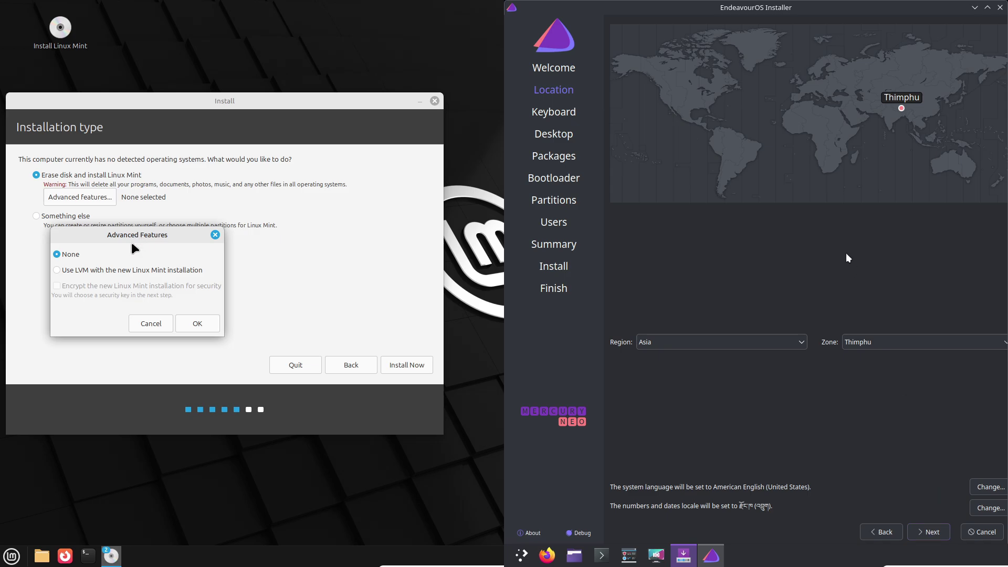
left_click(655, 110)
left_click(150, 323)
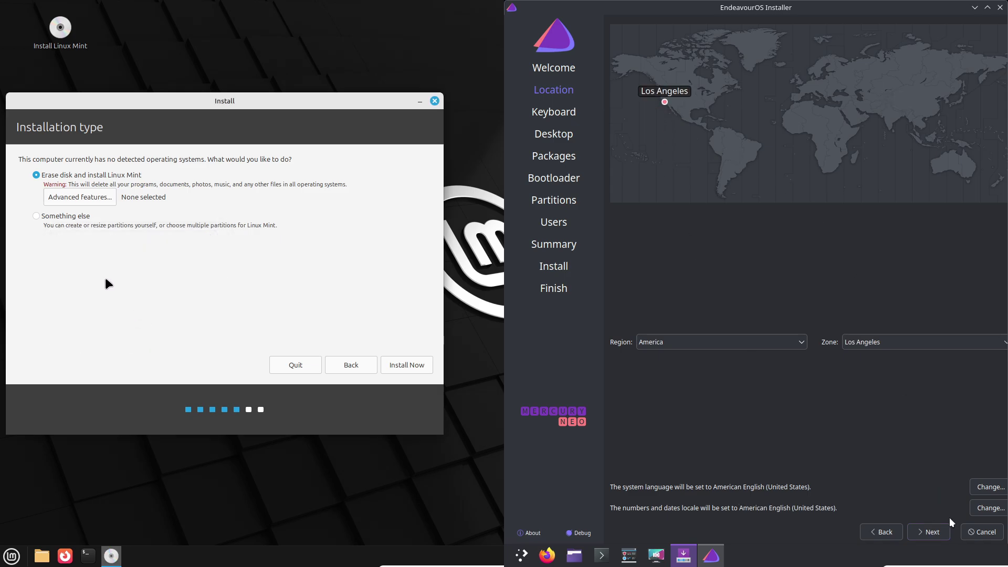
Step: Review the system language and locale choices on EndeavourOS, close the Linux Mint installer and continue to the EndeavourOS keyboard page
left_click(974, 487)
scroll(859, 278, "down", 10)
left_click(836, 329)
left_click(990, 507)
left_click(435, 101)
left_click(846, 329)
left_click(926, 532)
Step: Open the desktop background settings on Linux Mint, and view the EndeavourOS keyboard models before continuing to the desktop selection
left_click(748, 142)
right_click(69, 176)
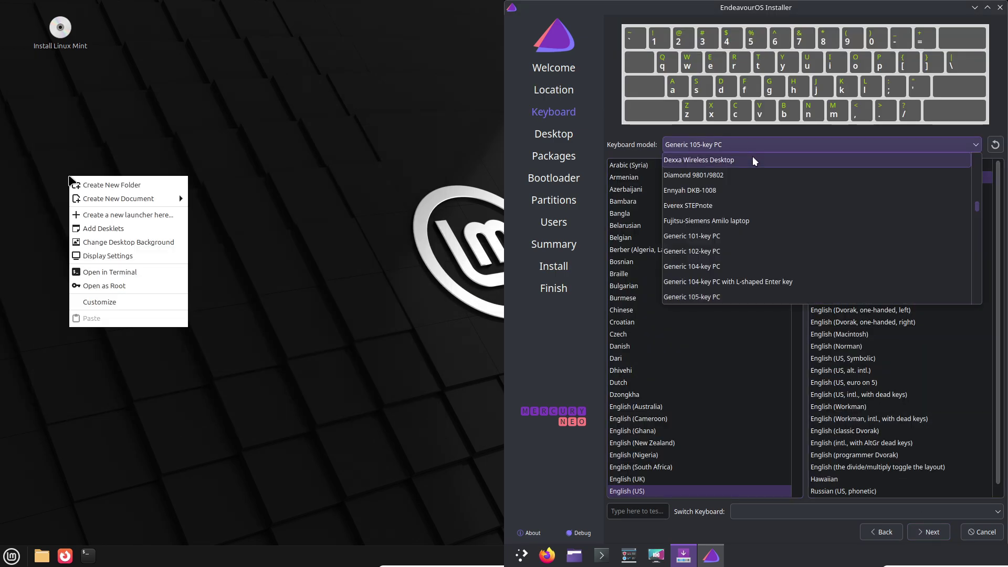
left_click(618, 126)
left_click(119, 245)
left_click(928, 532)
Step: Preview the No Desktop, Plasma KDE, GNOME, Xfce4 and Cinnamon options on EndeavourOS, and view the background Settings on Linux Mint
left_click(622, 30)
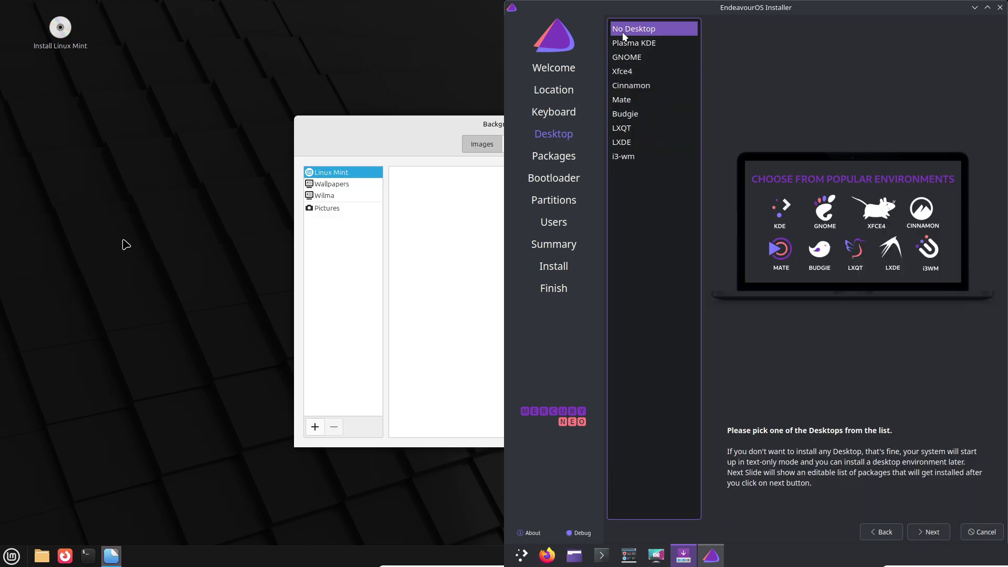
left_click(628, 43)
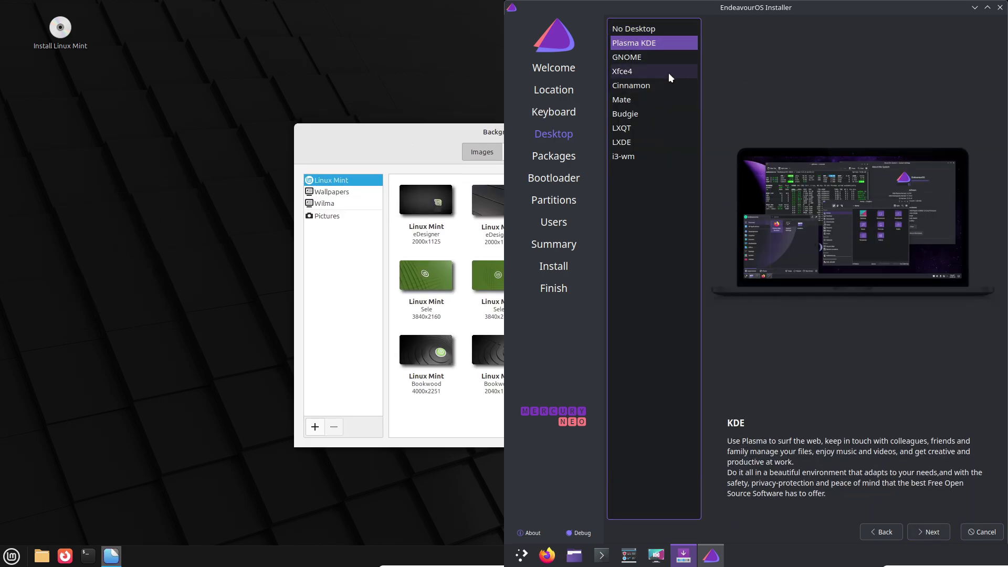
left_click(653, 59)
left_click(656, 75)
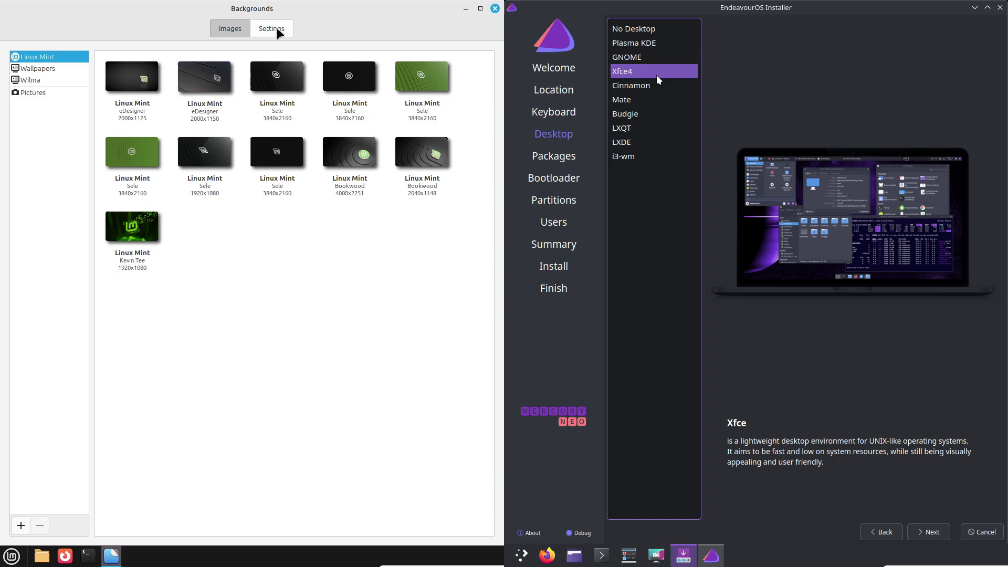
left_click(279, 31)
left_click(657, 86)
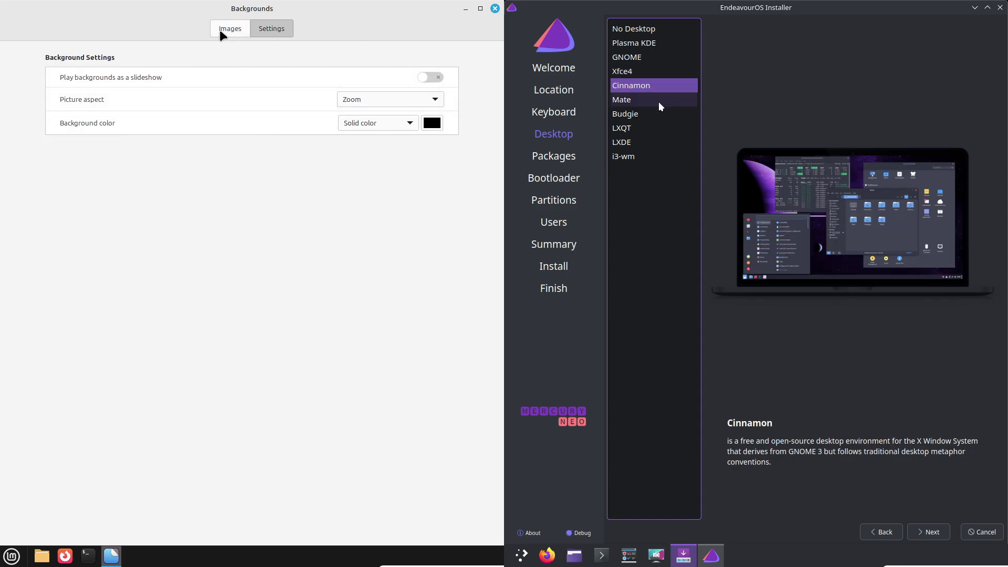
Step: Preview Mate, Budgie and LXQT in the EndeavourOS desktop list, and set the Stripes image from Wallpapers as the Linux Mint background
left_click(658, 102)
left_click(221, 33)
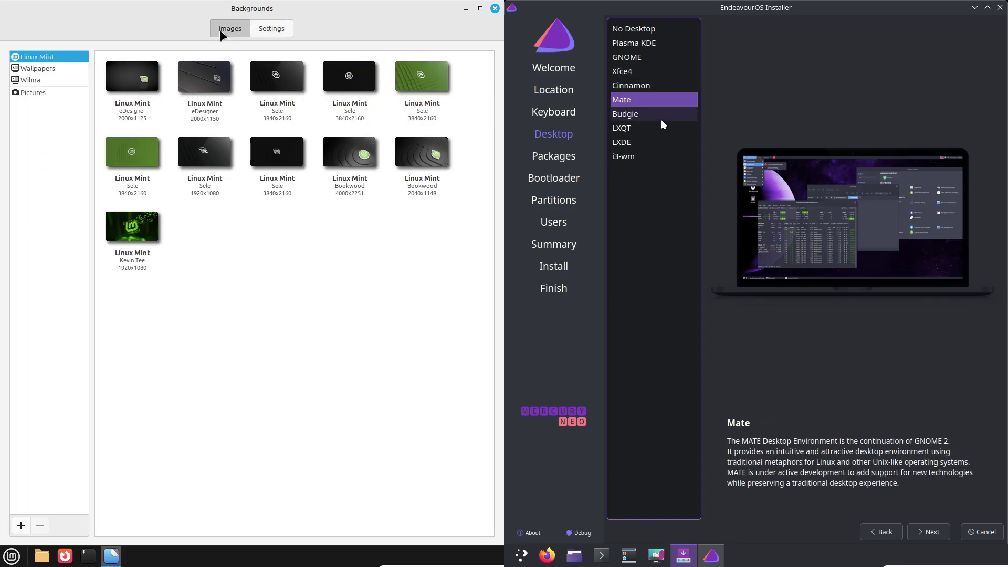
left_click(661, 120)
left_click(64, 70)
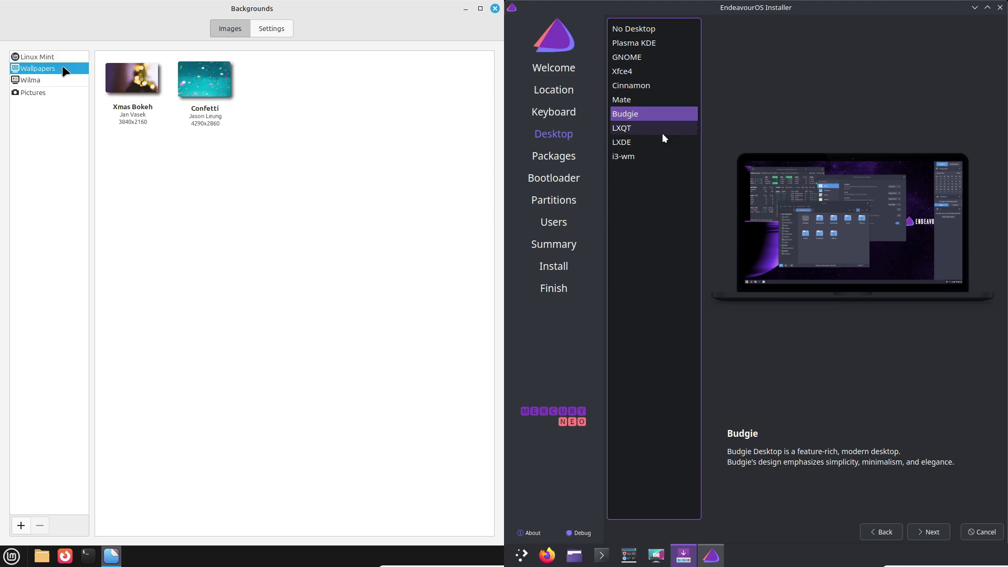
left_click(663, 134)
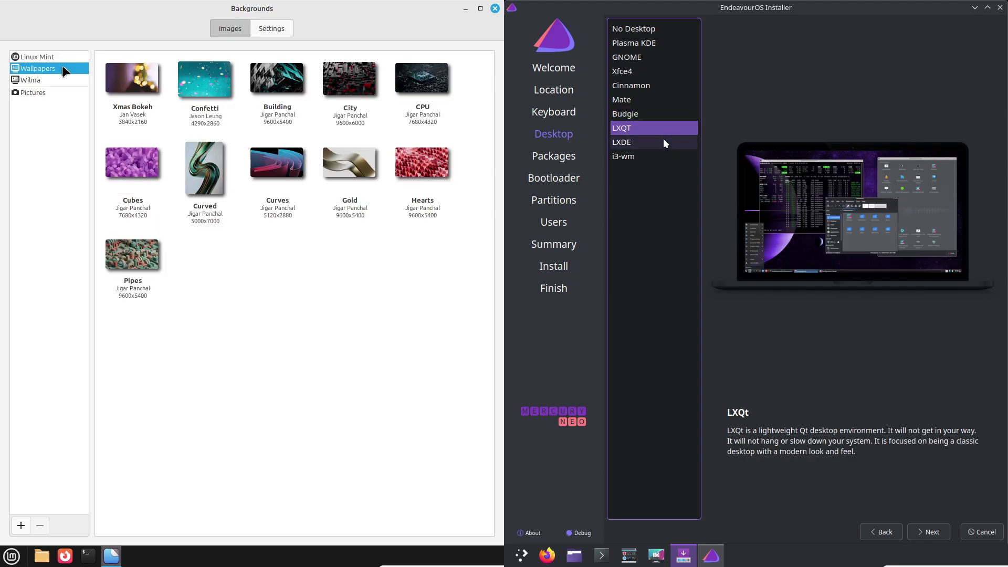
left_click(291, 251)
Step: Preview LXDE and i3-wm on EndeavourOS, choose Cinnamon as the desktop and continue to the package selection
left_click(663, 139)
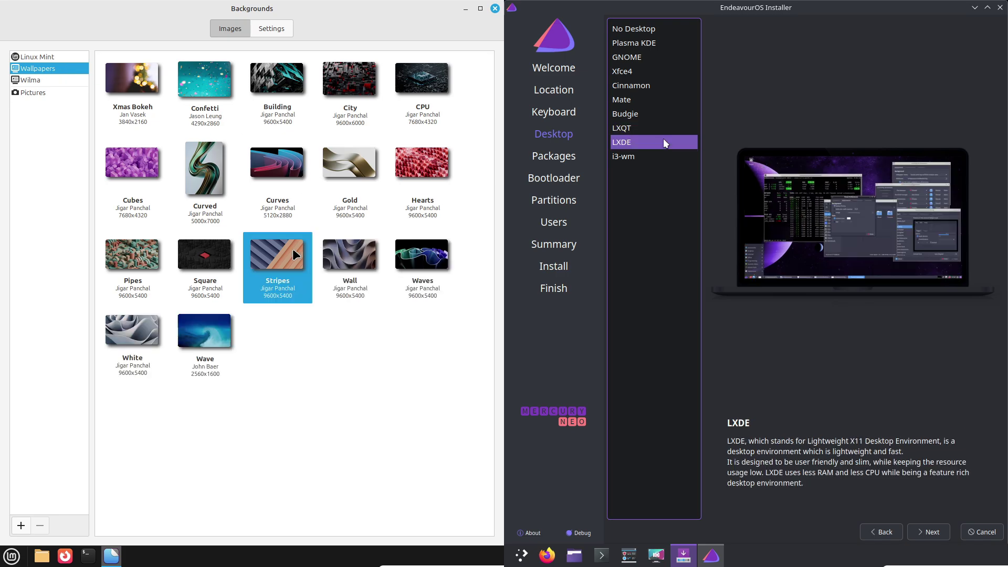
left_click(663, 155)
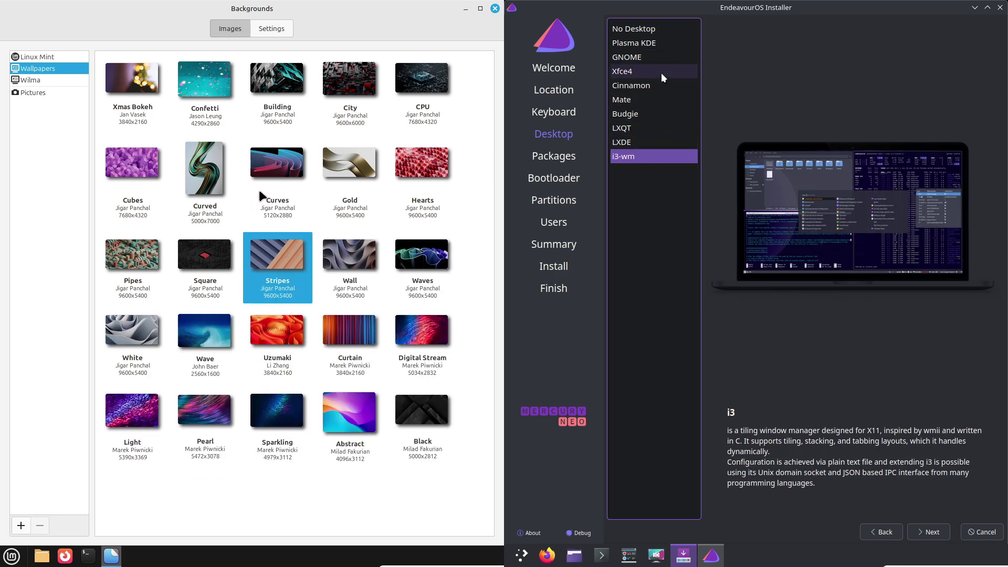
left_click(661, 87)
left_click(929, 532)
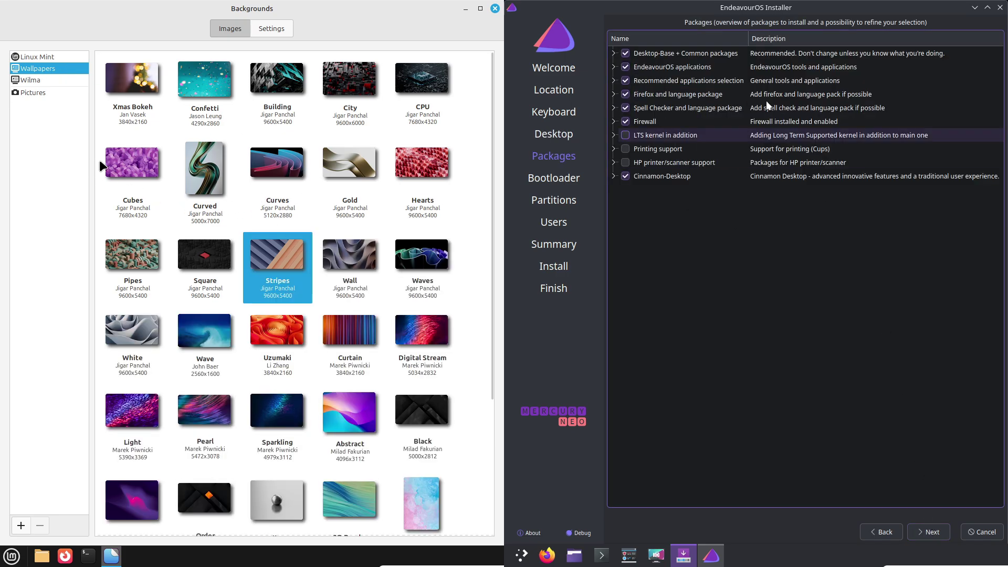
Step: Expand the Cinnamon-Desktop, HP printer/scanner, printing and LTS kernel package groups on EndeavourOS, and browse the remaining Linux Mint wallpapers
left_click(613, 176)
left_click_drag(490, 236, 483, 461)
left_click_drag(998, 221, 999, 331)
left_click(613, 148)
left_click(613, 135)
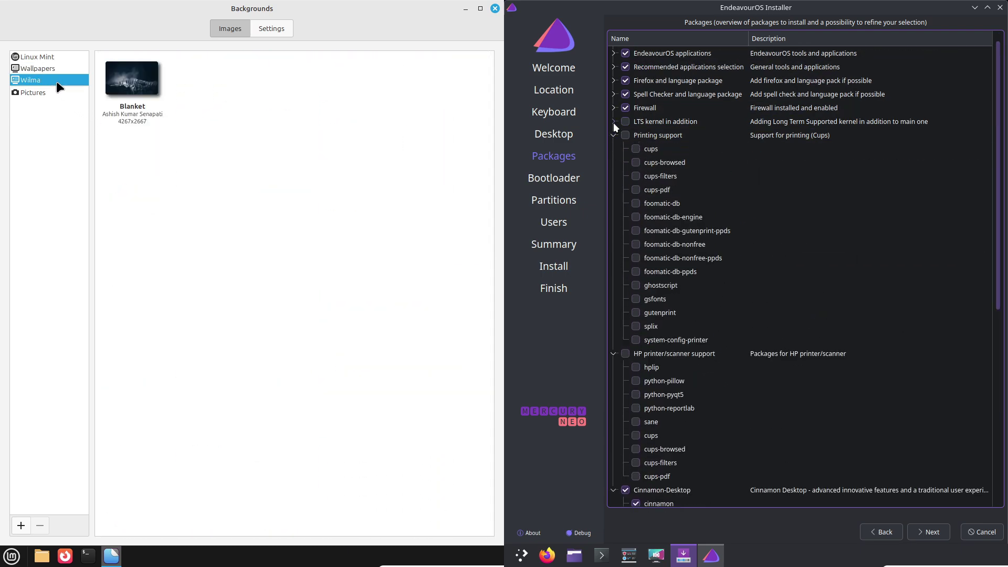
left_click(613, 121)
Step: Expand the Firewall, Spell Checker, Firefox, Recommended applications, EndeavourOS applications and Desktop-Base package groups to review their contents
left_click(613, 108)
left_click(613, 94)
left_click(613, 80)
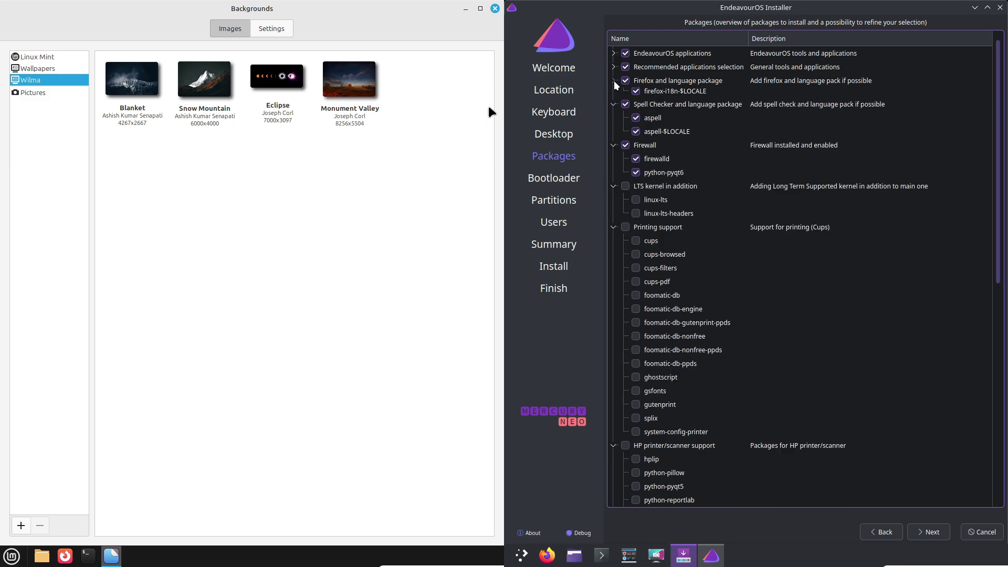
left_click(613, 67)
left_click(613, 53)
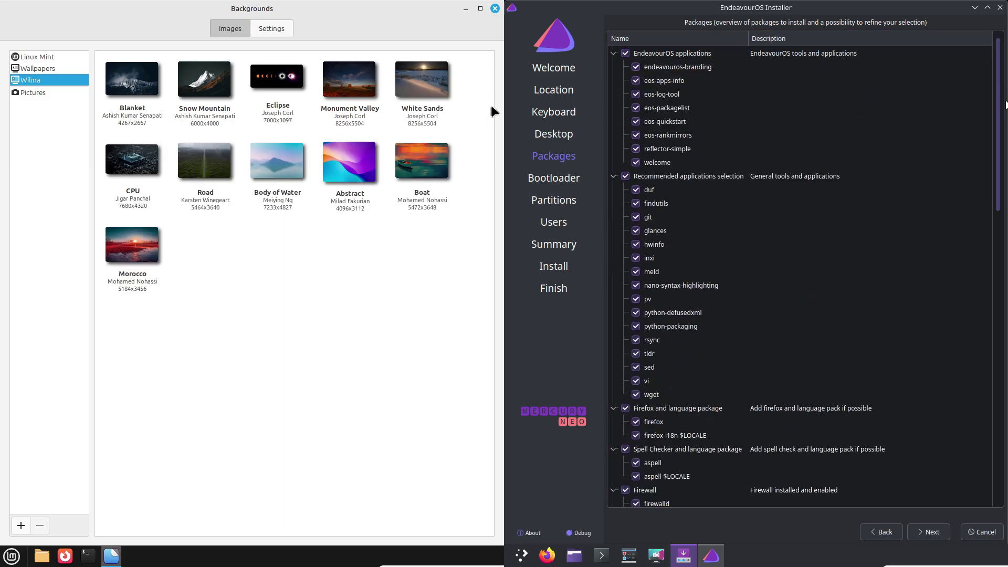
left_click_drag(998, 100, 998, 60)
left_click(613, 53)
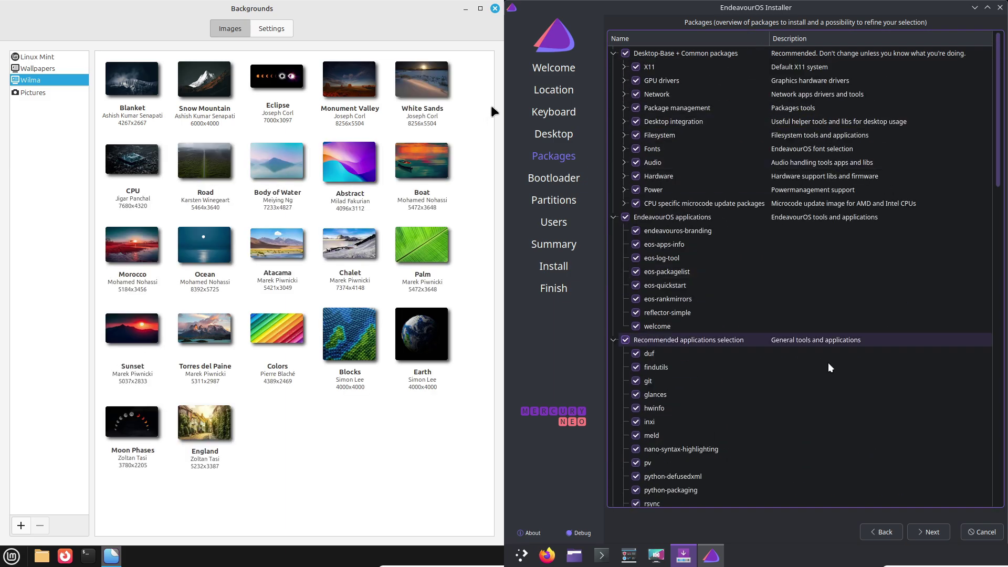
Step: Continue with the default Systemd-boot bootloader to the EndeavourOS partitions page, and close the Backgrounds window on Linux Mint
left_click(929, 532)
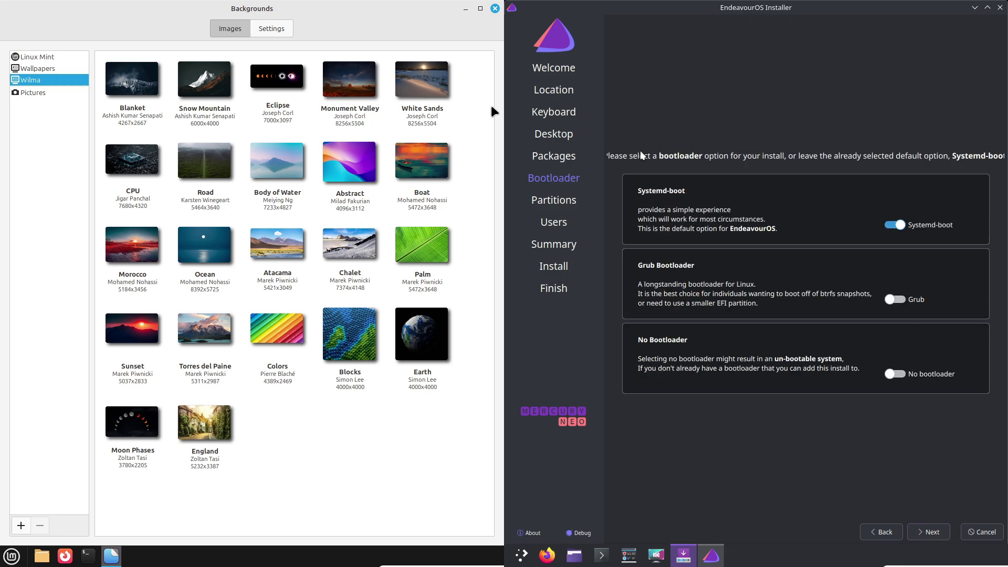
left_click(929, 531)
left_click(495, 8)
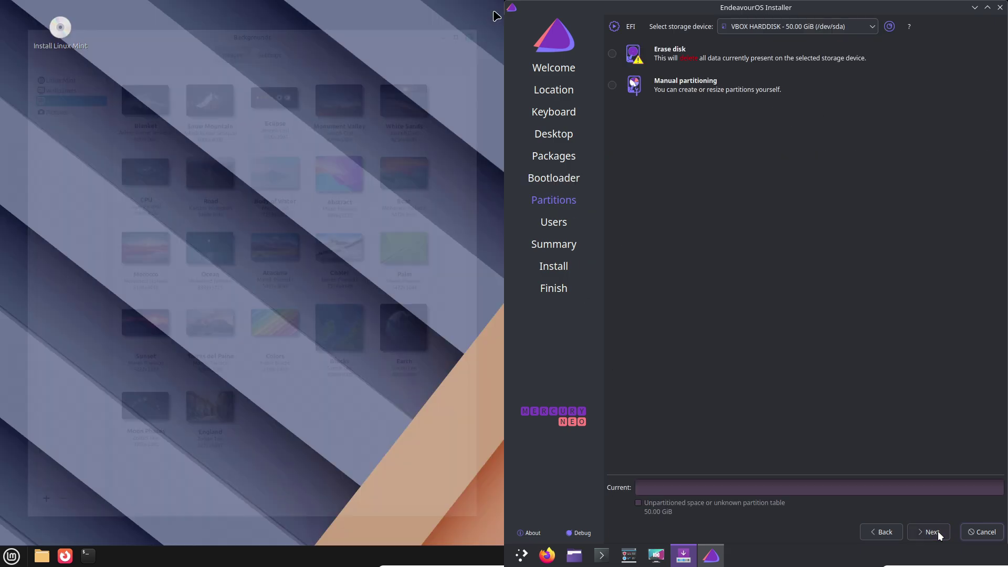
Step: Choose Erase disk and inspect its swap, filesystem and encryption options without changing them, and view the menu editor on Linux Mint
left_click(621, 57)
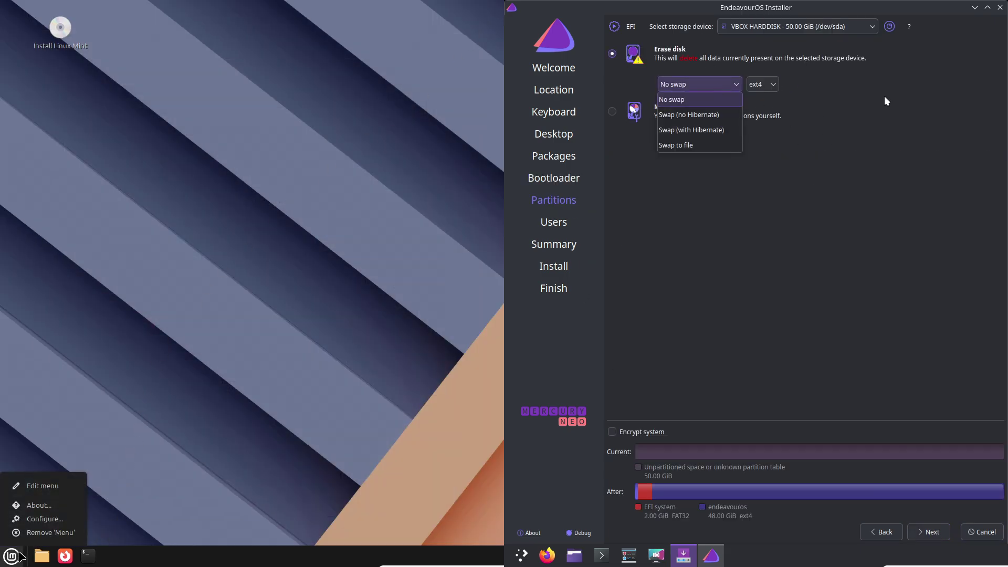
left_click(766, 84)
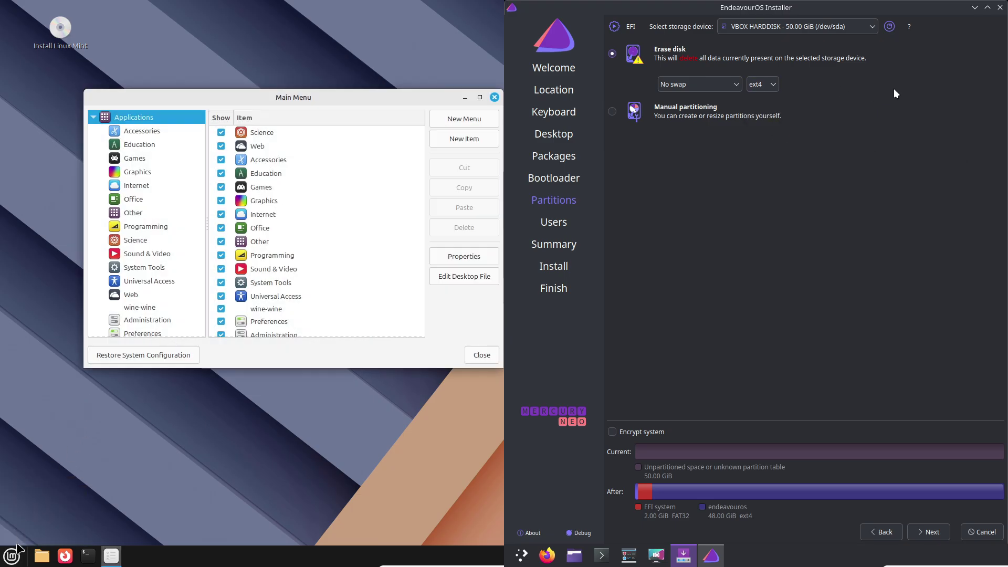
left_click_drag(302, 97, 2, 200)
left_click(619, 431)
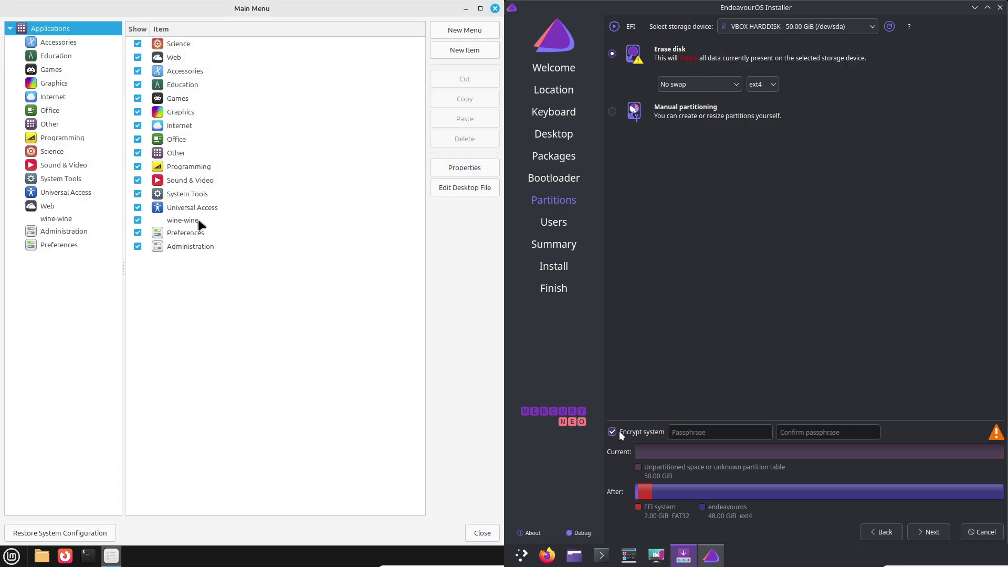
left_click(618, 431)
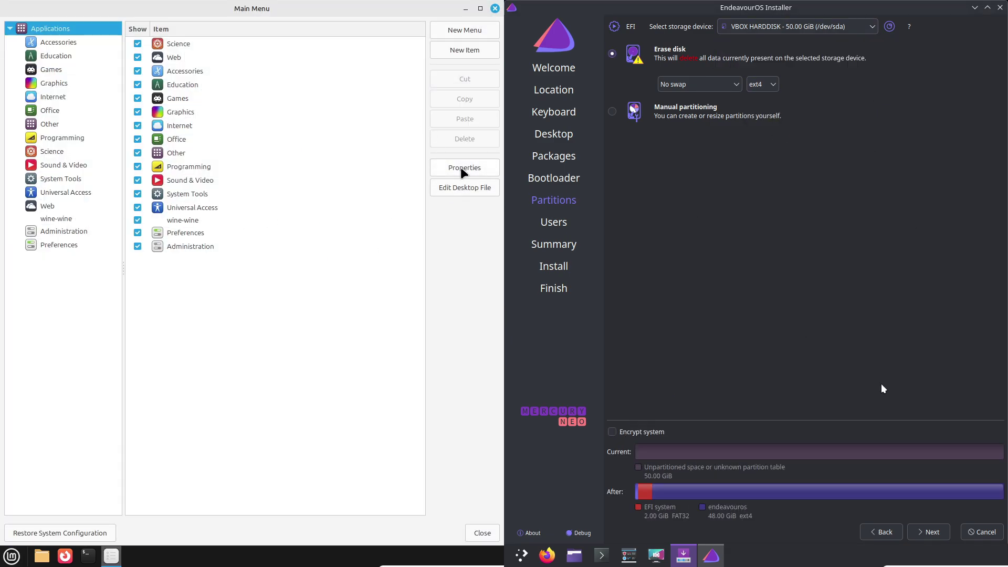
Step: View the EndeavourOS users page and quit the installer, and close the Applications directory properties and the Linux Mint menu editor
left_click(928, 532)
left_click(974, 532)
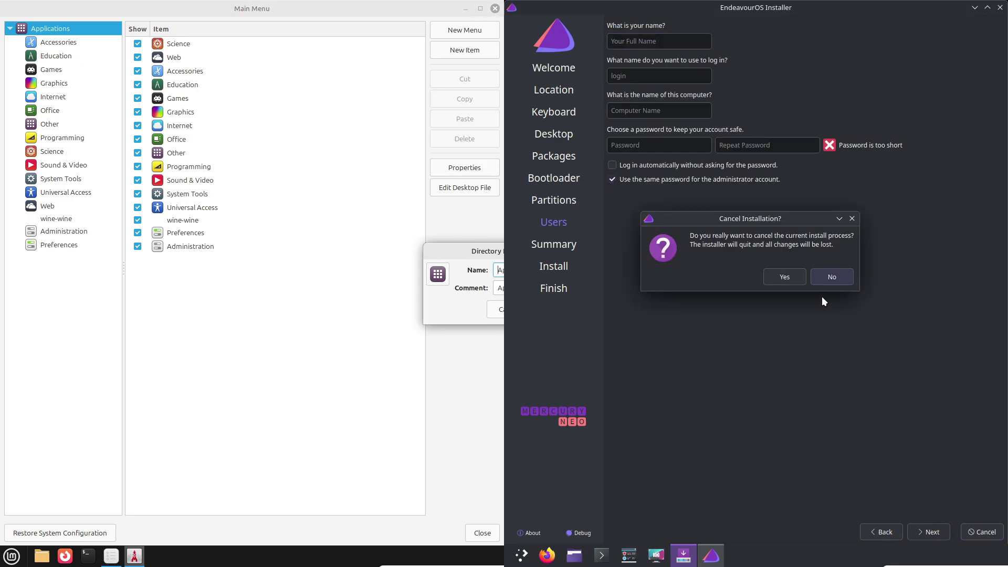
left_click(829, 275)
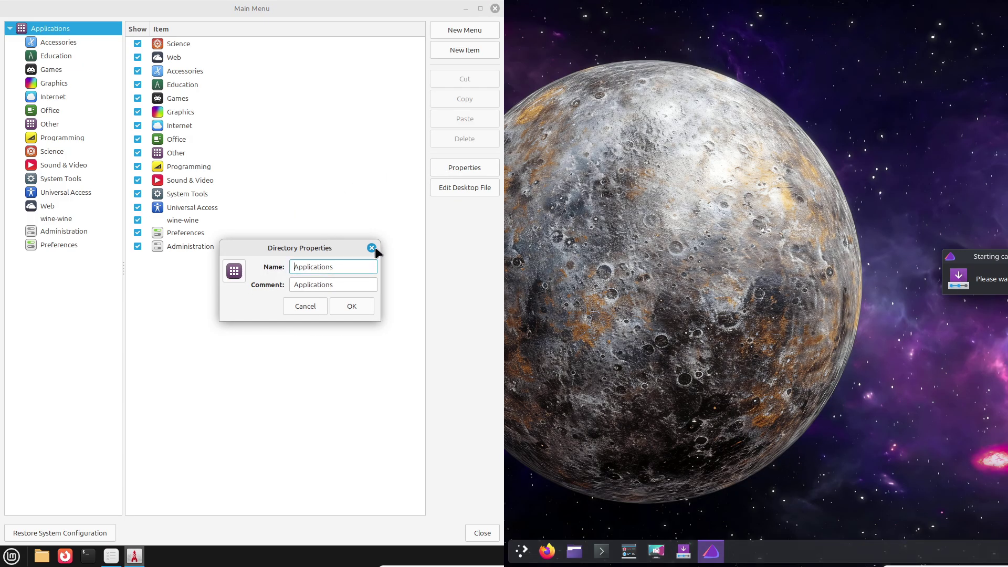
left_click(373, 248)
left_click(481, 532)
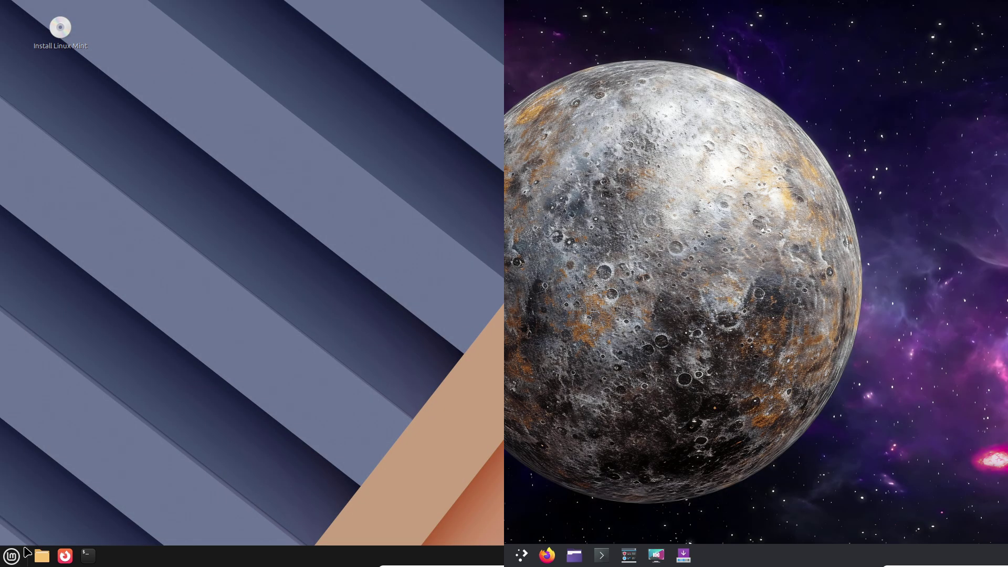
Step: View the About window of the Linux Mint menu applet, close it, and open the EndeavourOS application launcher
right_click(11, 555)
left_click(36, 504)
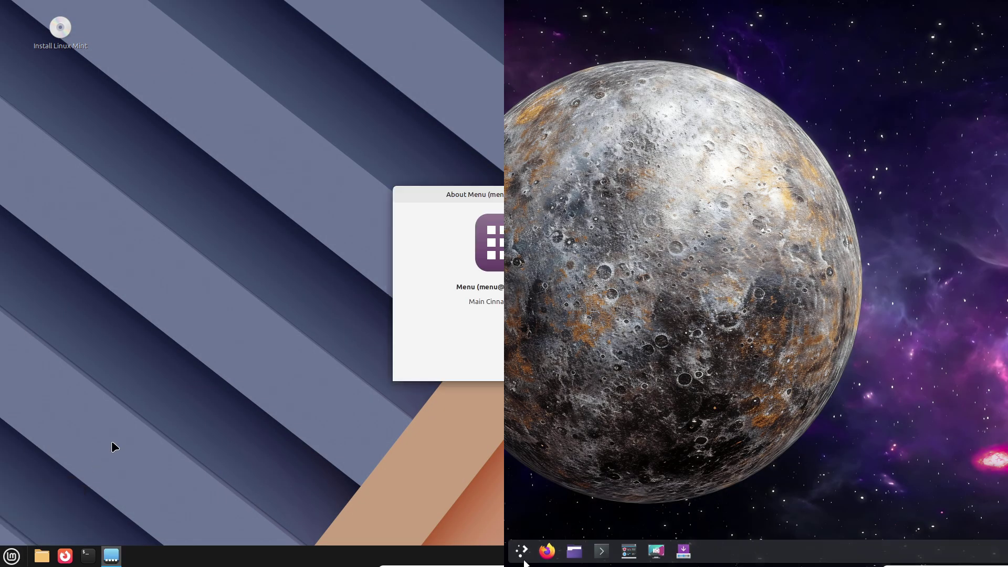
left_click(522, 550)
left_click_drag(466, 204, 184, 195)
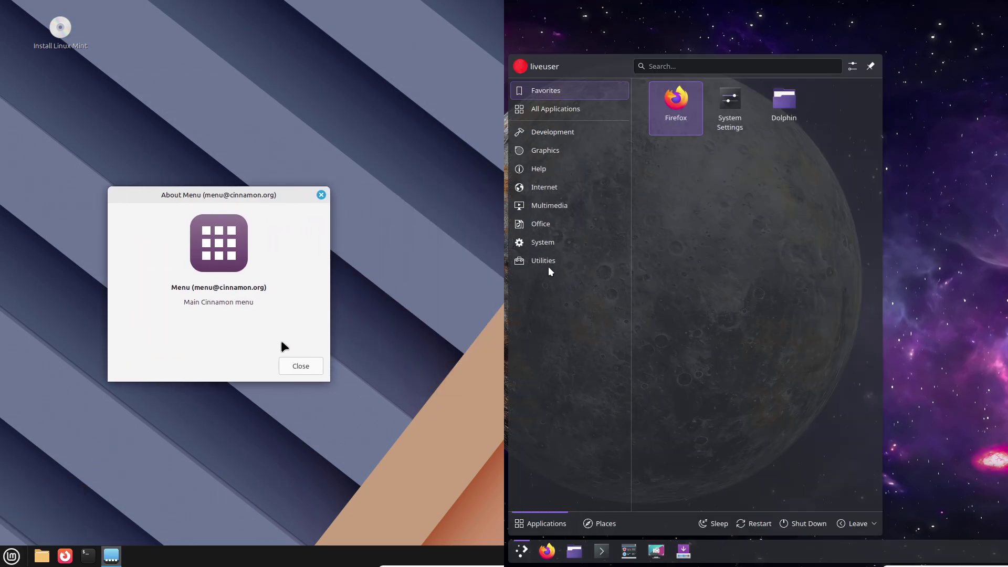
left_click(294, 365)
Step: Open the configuration of the Linux Mint menu applet, and browse the System applications on EndeavourOS
mouse_move(562, 244)
right_click(14, 551)
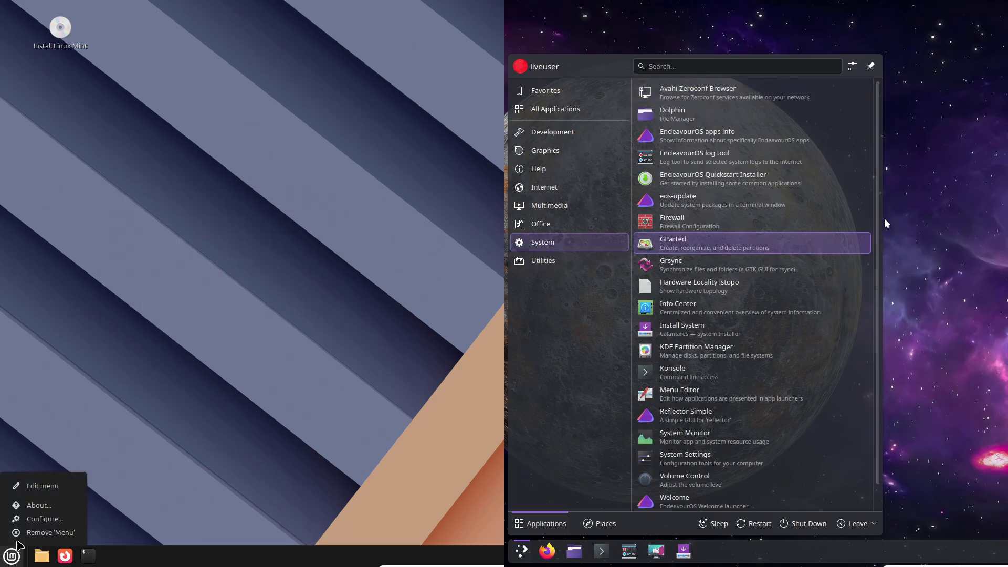
left_click(45, 519)
scroll(879, 189, "down", 1)
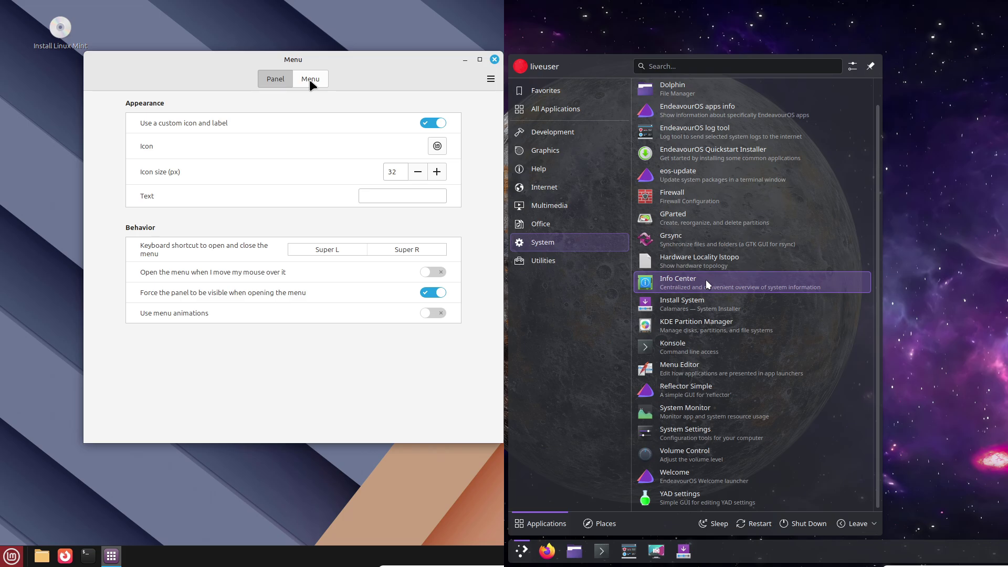
Step: Set the Linux Mint menu icon to linuxmint-logo-filled-leaf-badge, and browse the EndeavourOS Multimedia, Graphics and Development applications
left_click(440, 147)
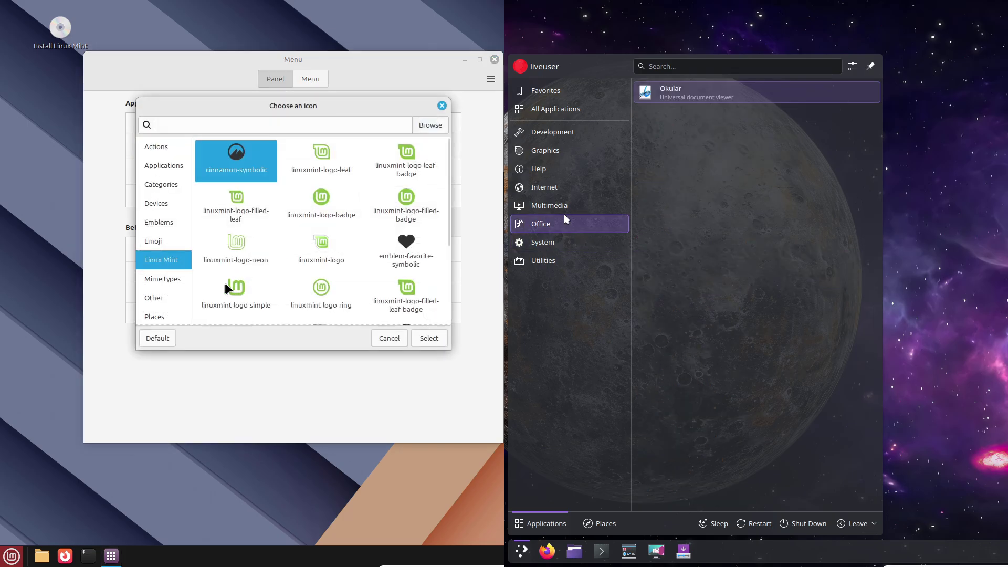
mouse_move(564, 206)
scroll(443, 205, "down", 3)
scroll(421, 259, "up", 2)
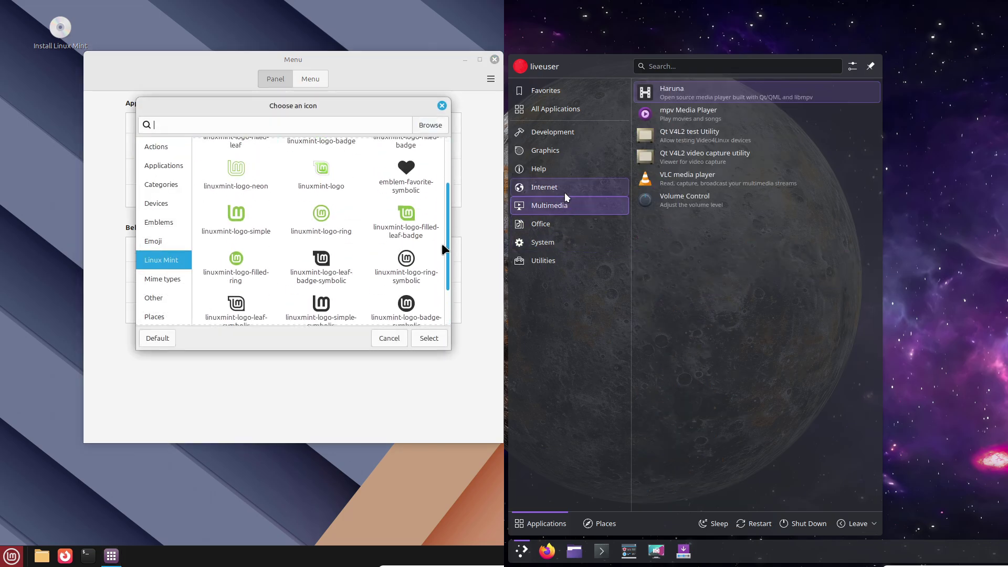
mouse_move(565, 137)
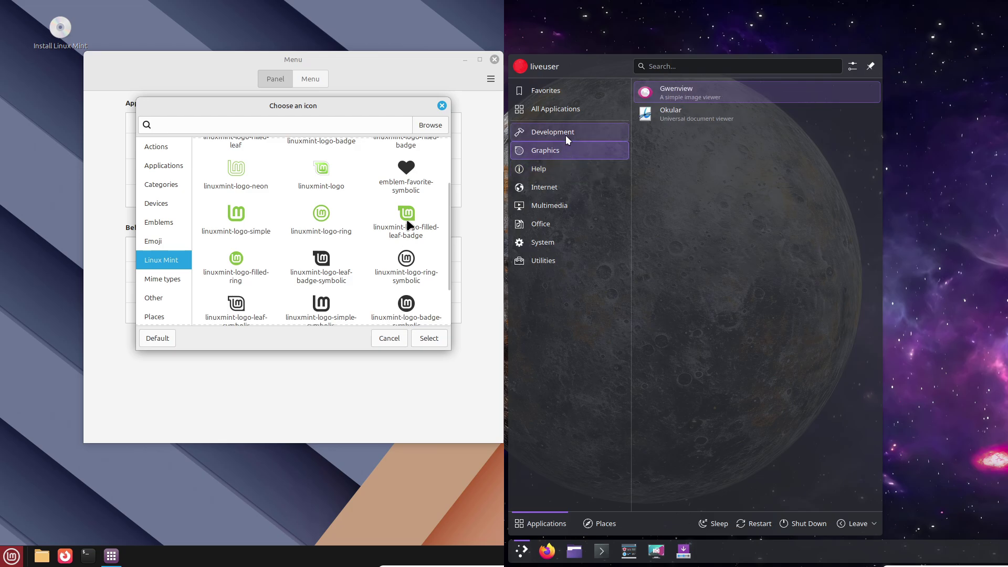
left_click(408, 218)
left_click(417, 339)
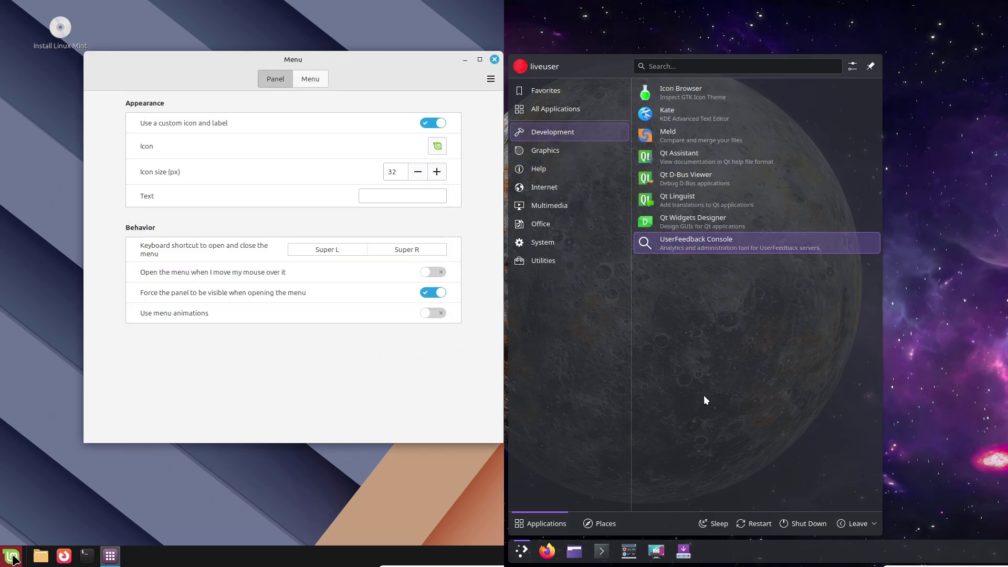
Step: Dismiss the EndeavourOS launcher, and review the Linux Mint menu's layout, behavior and import/export options before closing its settings
left_click(960, 364)
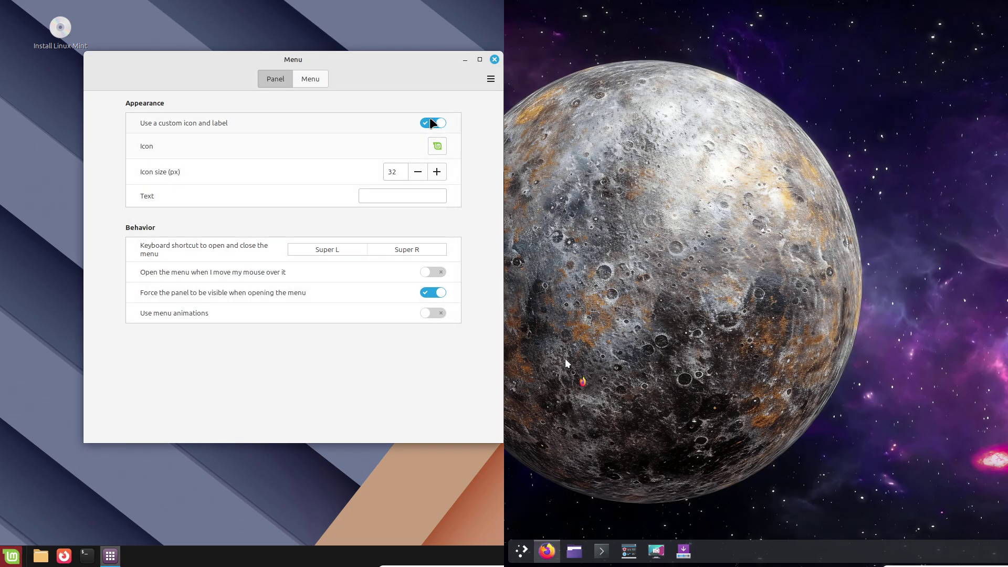
left_click(317, 80)
left_click(491, 80)
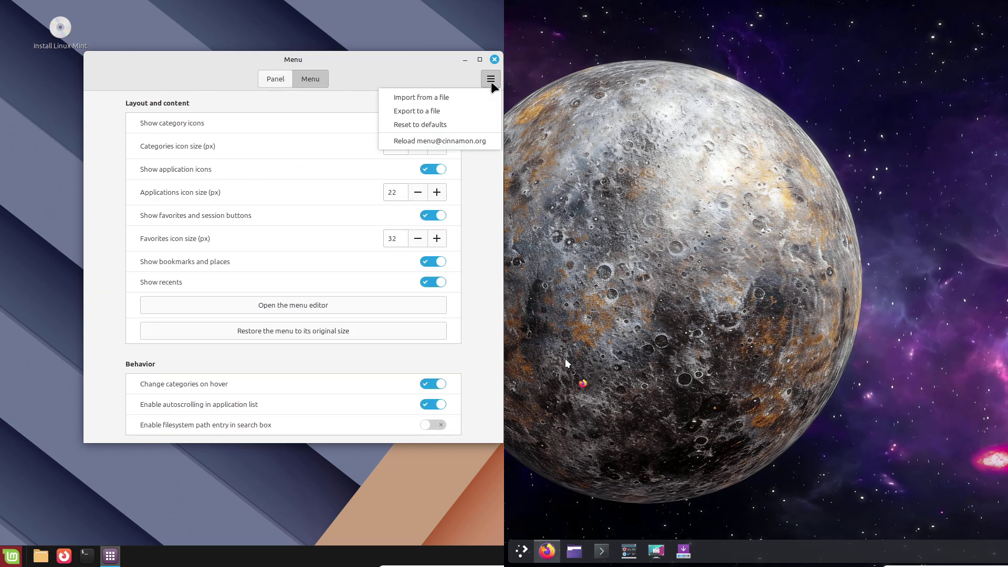
left_click(490, 197)
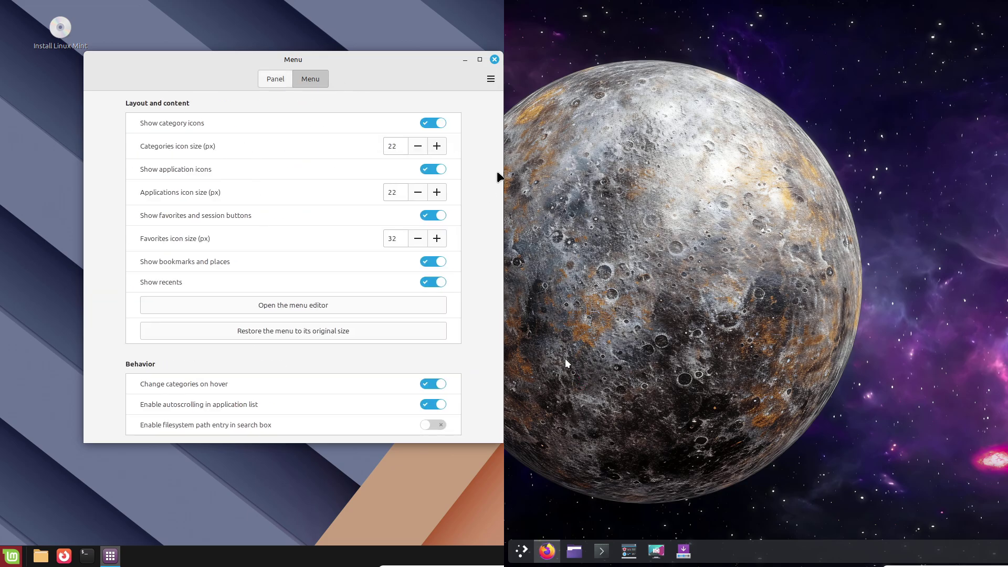
left_click(494, 60)
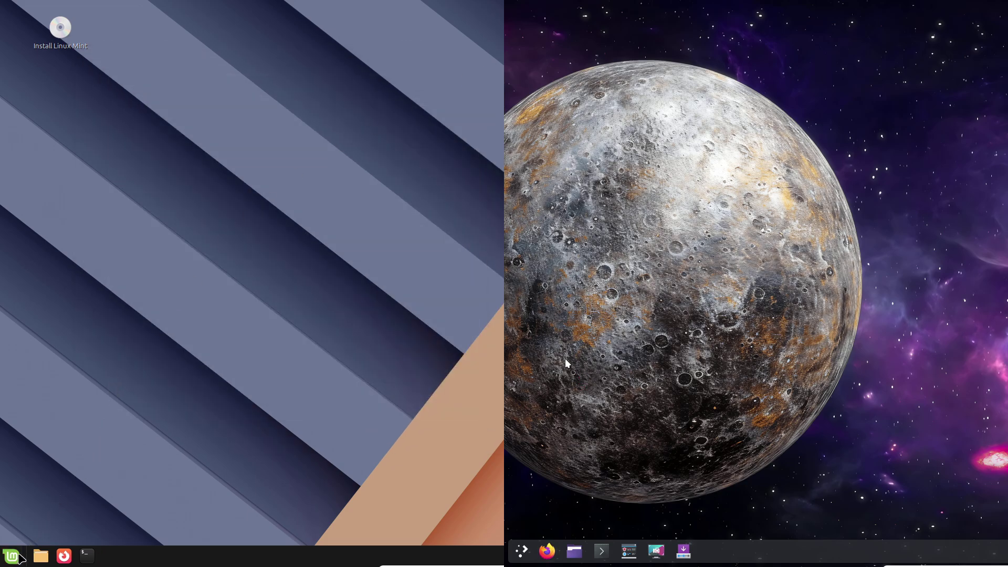
Step: Open Software Manager on Linux Mint, and maximize both it and the Firefox window on EndeavourOS
left_click(64, 558)
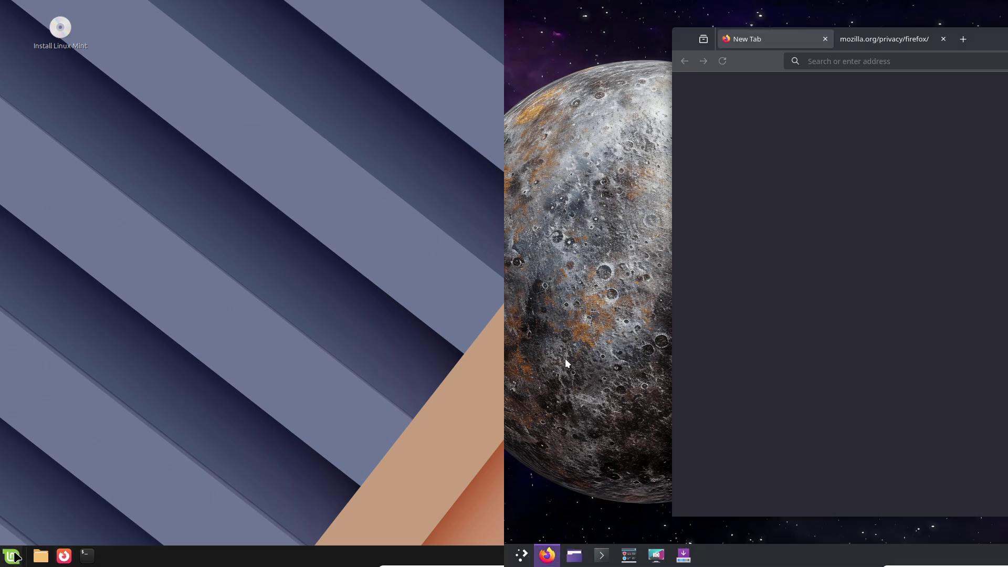
left_click(11, 556)
left_click_drag(1004, 61, 504, 100)
left_click(29, 131)
left_click_drag(801, 13, 504, 163)
left_click_drag(502, 92, 1, 158)
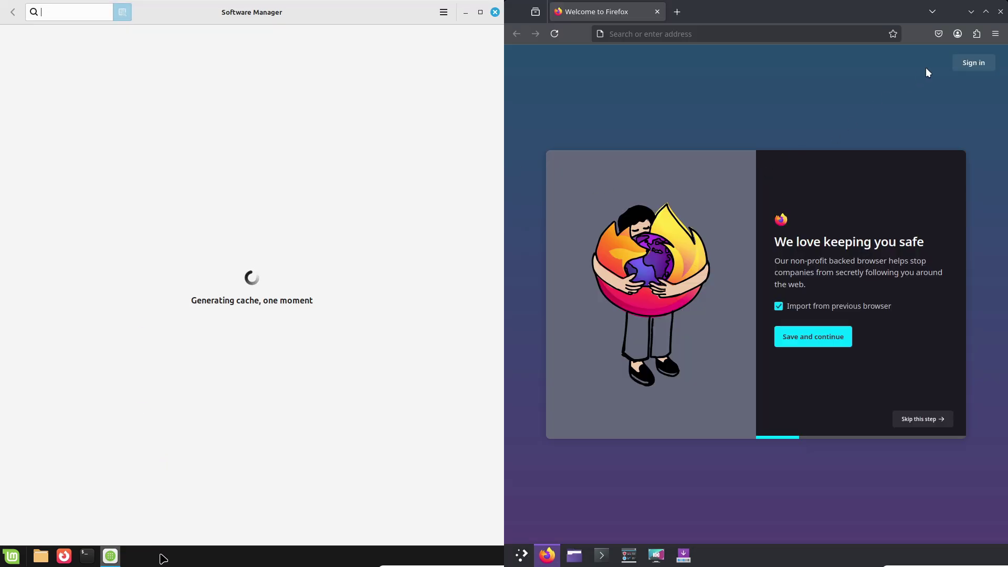
Step: View the Linux Mint panel options and dismiss them, and open the About Firefox information on EndeavourOS
right_click(163, 558)
left_click(995, 34)
left_click(867, 371)
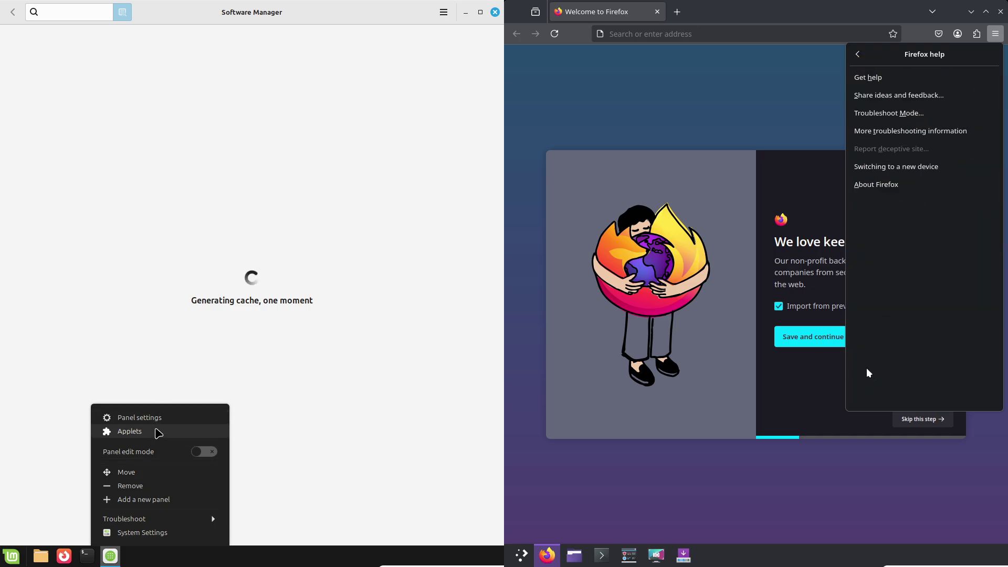
key("Escape")
left_click(883, 185)
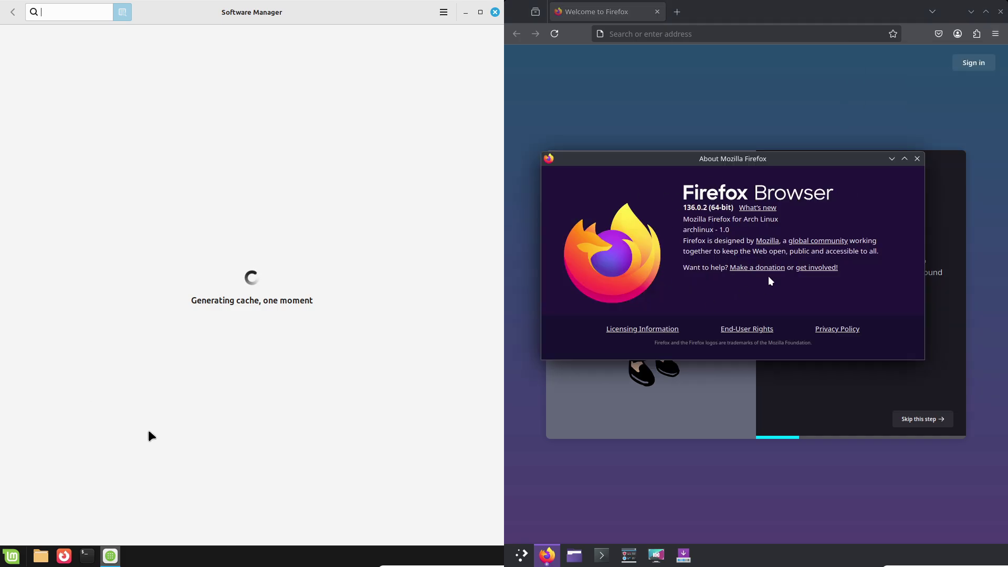
Step: Close the About Firefox window and load about:support on EndeavourOS, and maximize the Applets window on Linux Mint
left_click(918, 160)
left_click(792, 35)
left_click_drag(339, 134, 1, 161)
type("about")
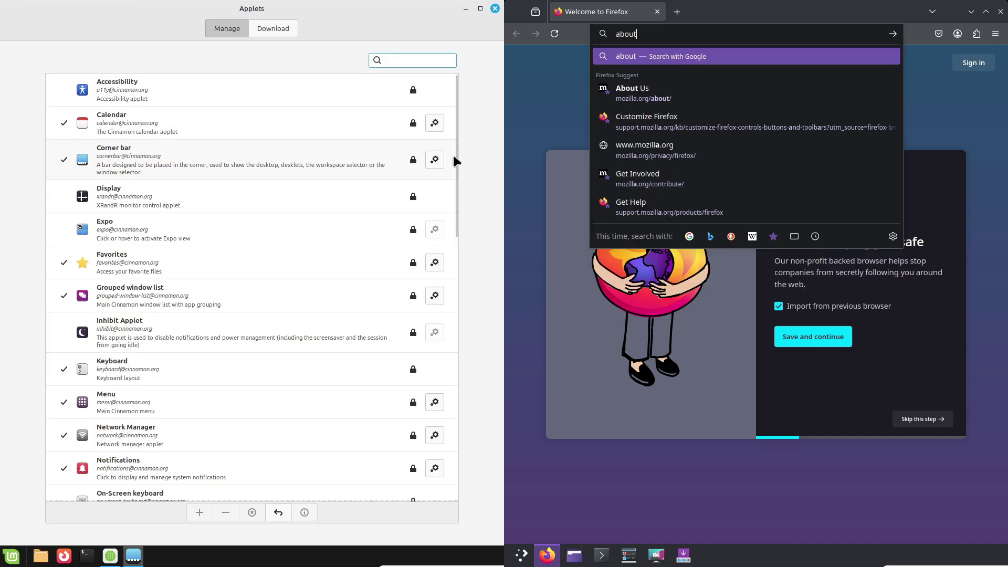
type(":support")
scroll(454, 265, "down", 15)
key("Return")
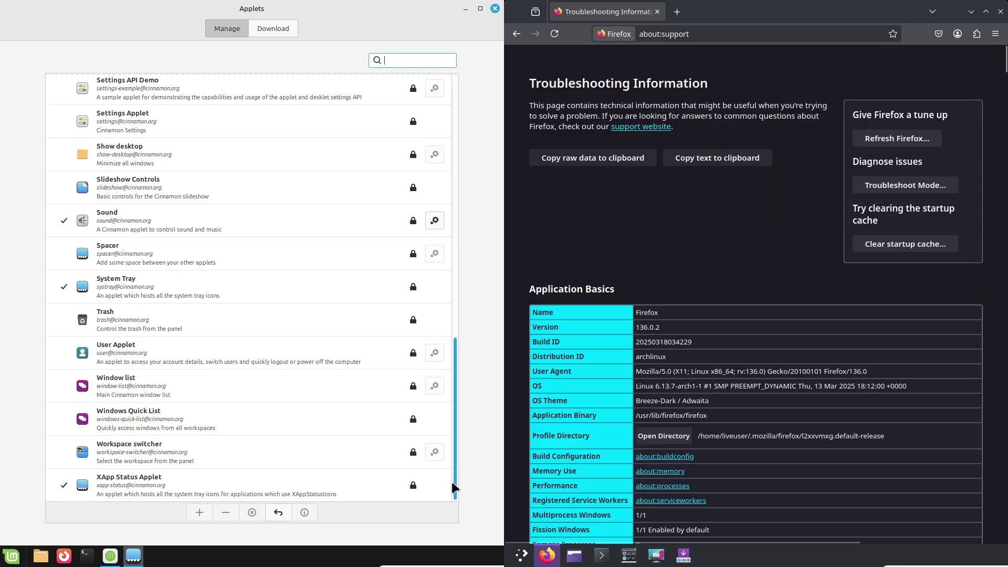
Step: Review the Firefox troubleshooting information down to the GPU details on EndeavourOS, and switch Applets to the downloadable ones on Linux Mint
left_click_drag(455, 380, 459, 88)
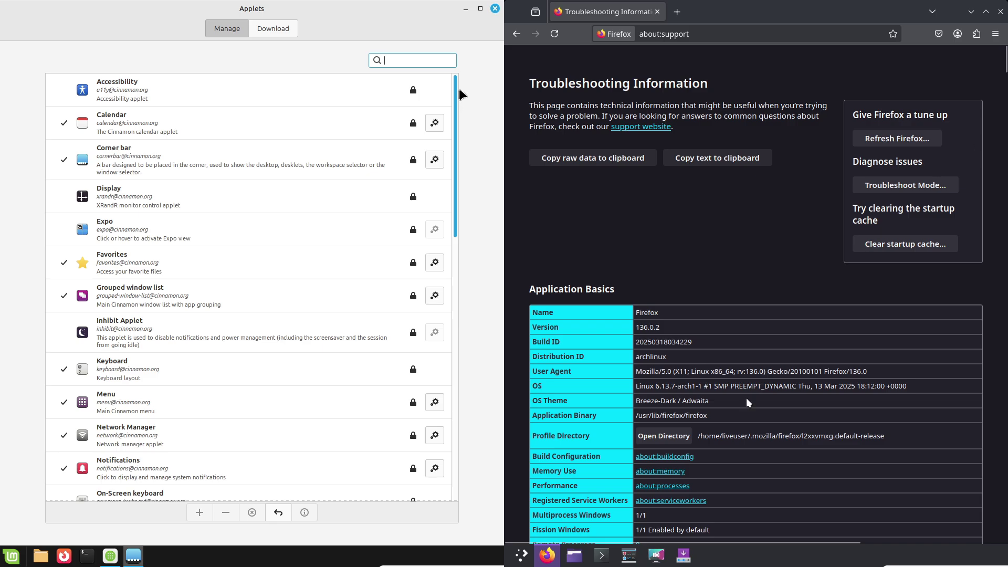
left_click_drag(786, 507, 629, 317)
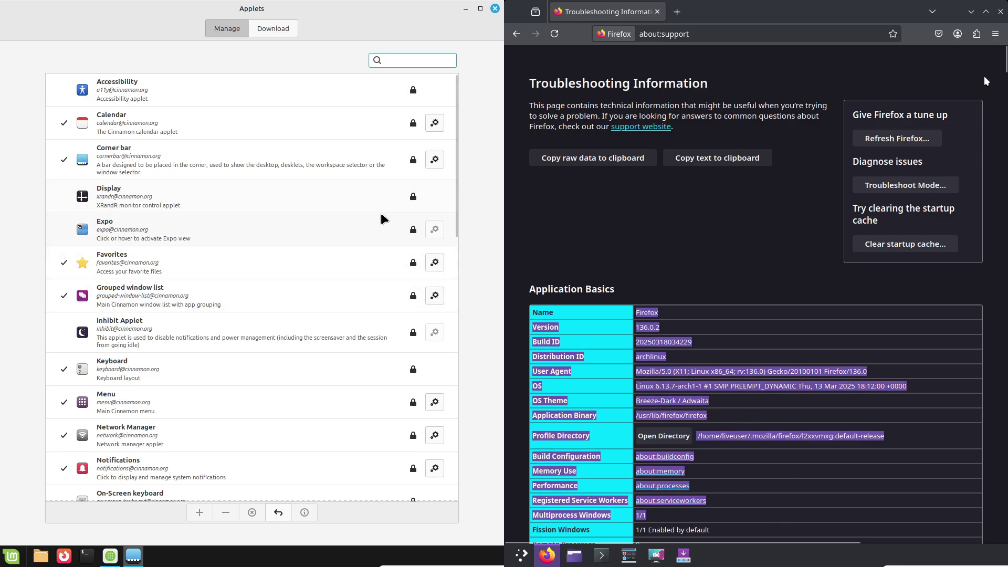
left_click_drag(1004, 69, 1006, 118)
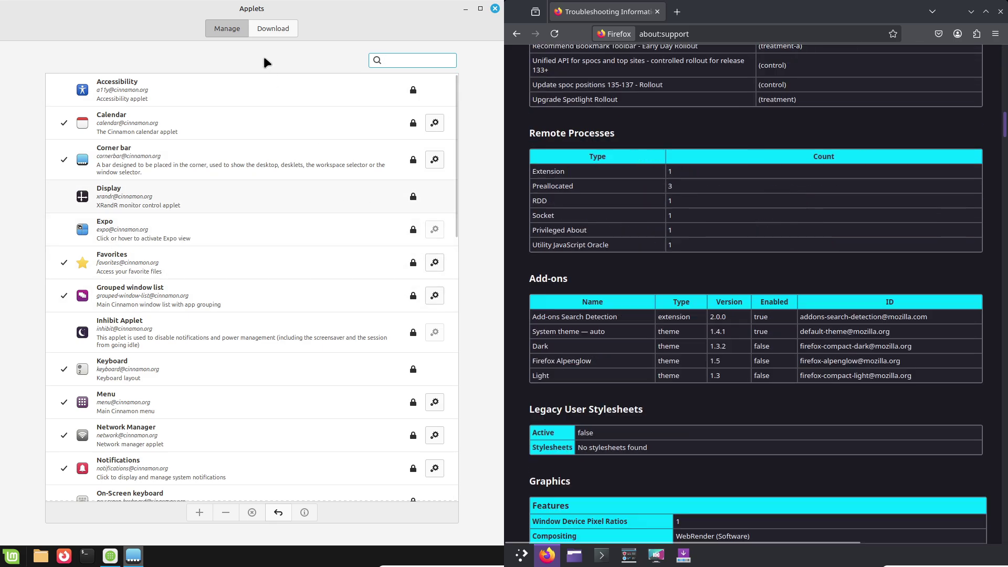
left_click(269, 30)
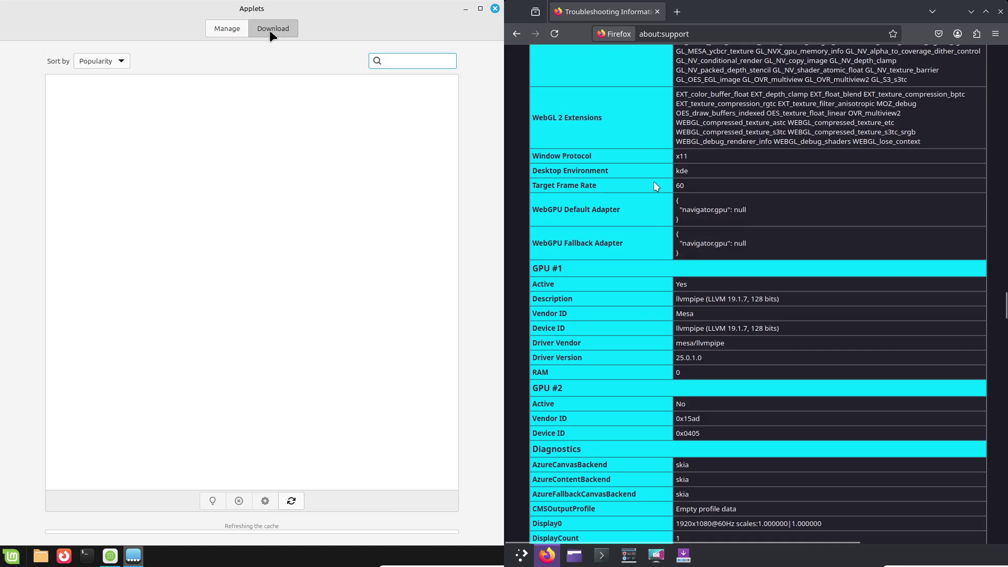
left_click_drag(617, 197, 841, 526)
Step: Search the web for endeavouros in Firefox on EndeavourOS, and show the Preferences category of the Linux Mint menu
key("super")
mouse_move(111, 246)
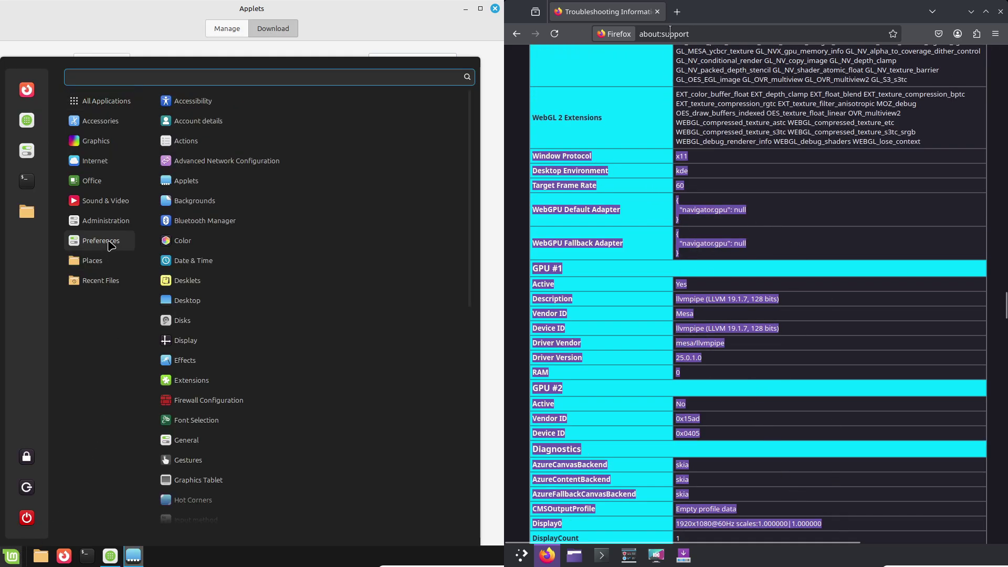
left_click(669, 32)
type("end")
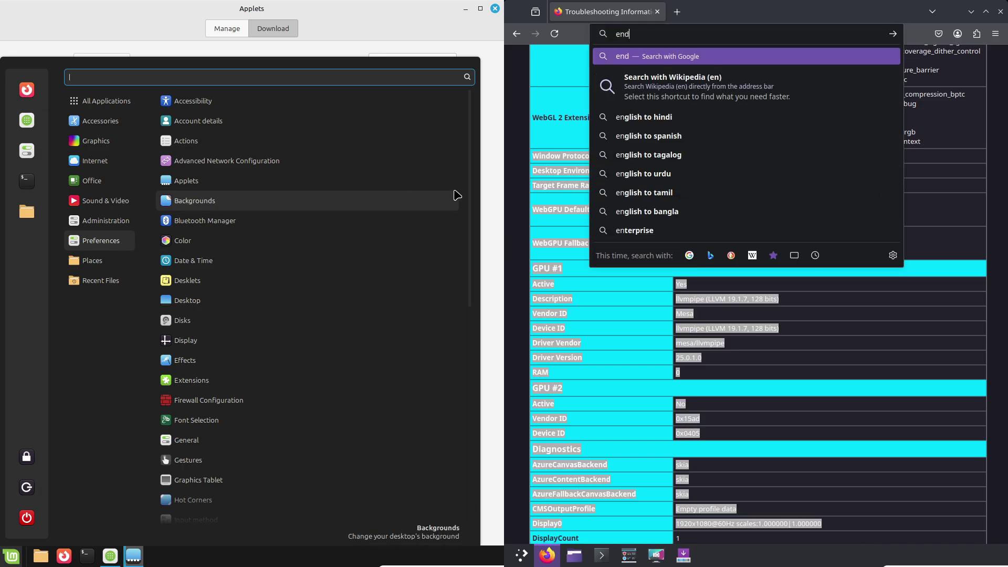
type("eavouros")
key("Return")
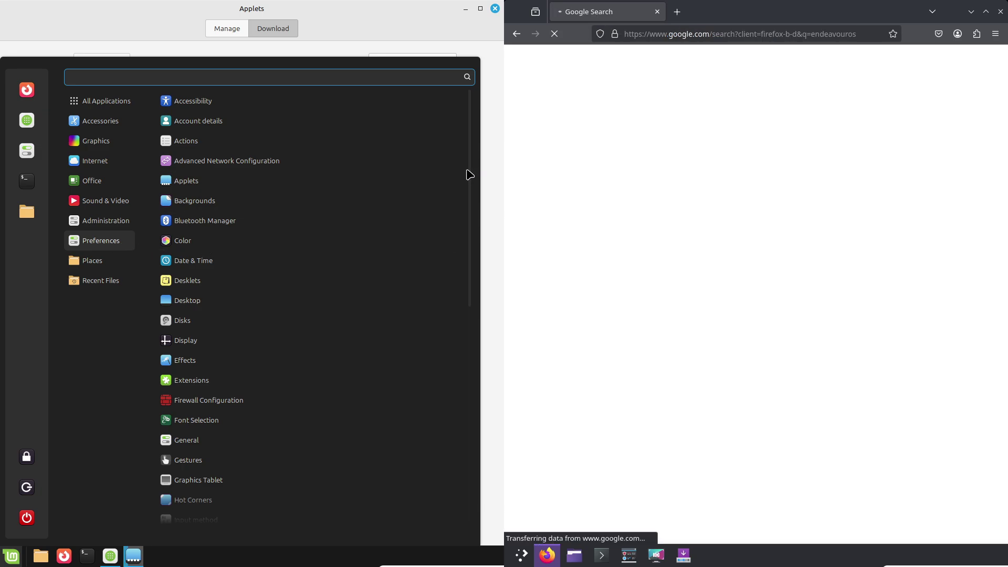
left_click(697, 440)
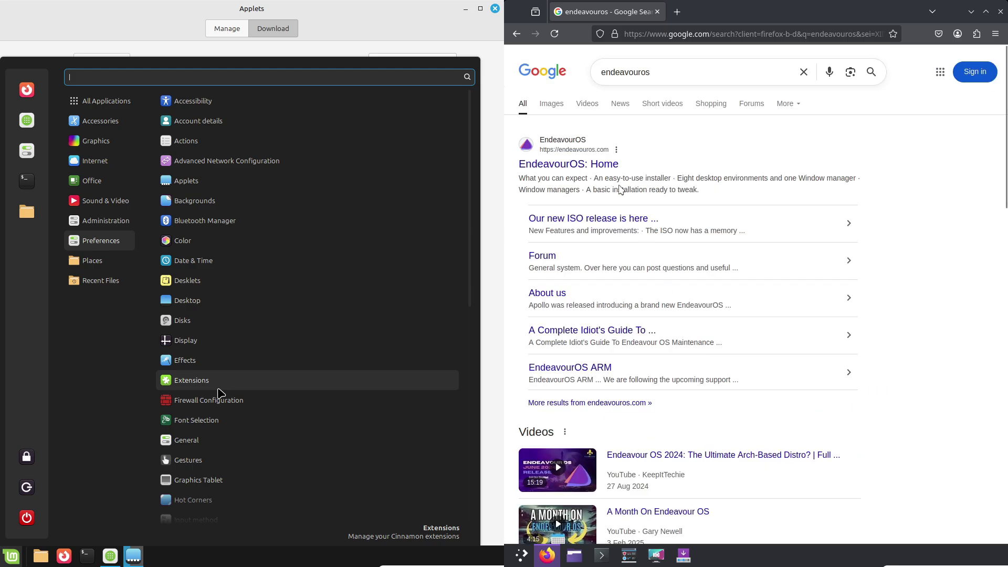
Step: Open the Extensions and Effects settings on Linux Mint
left_click(217, 387)
left_click(7, 560)
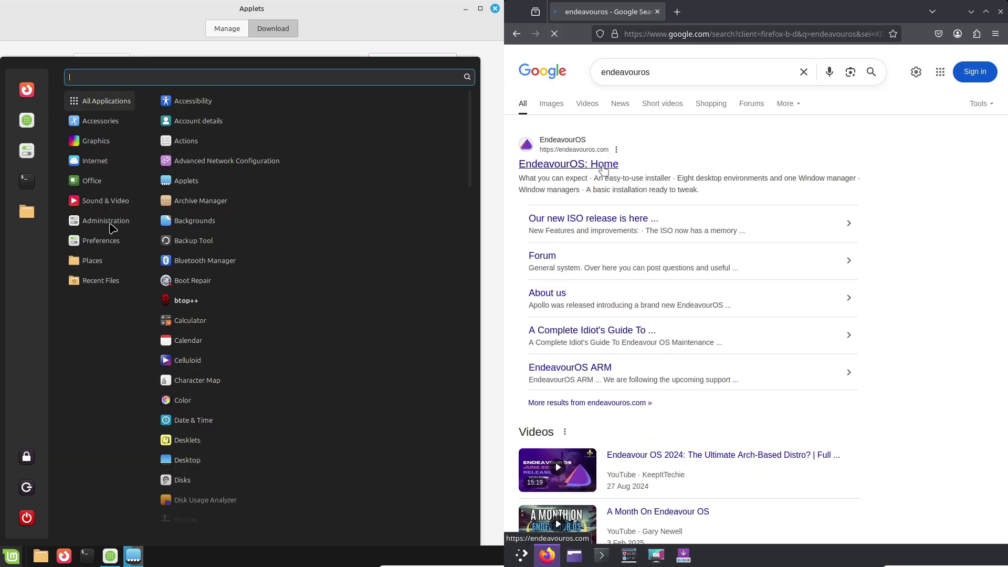
type("effe")
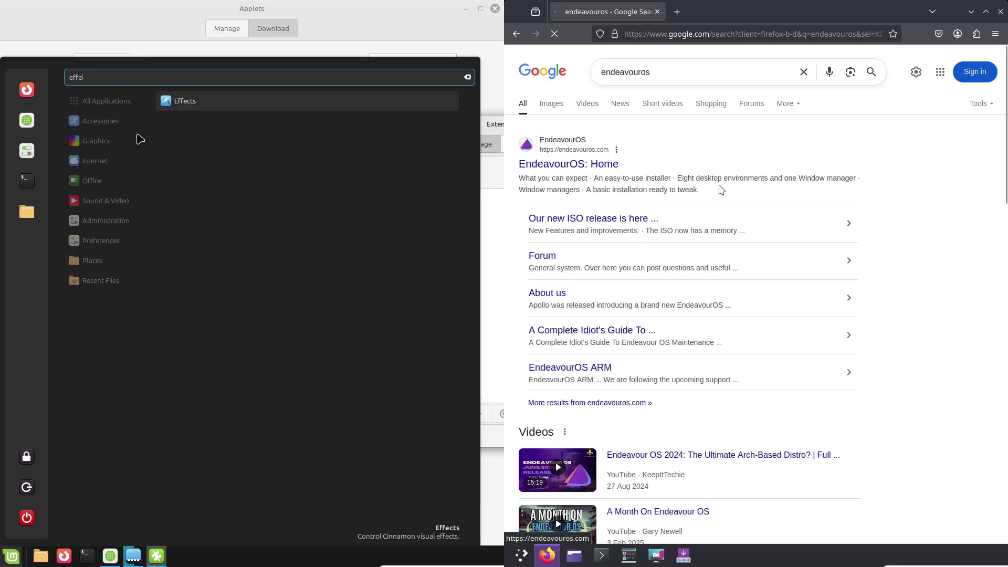
type("d")
left_click(177, 108)
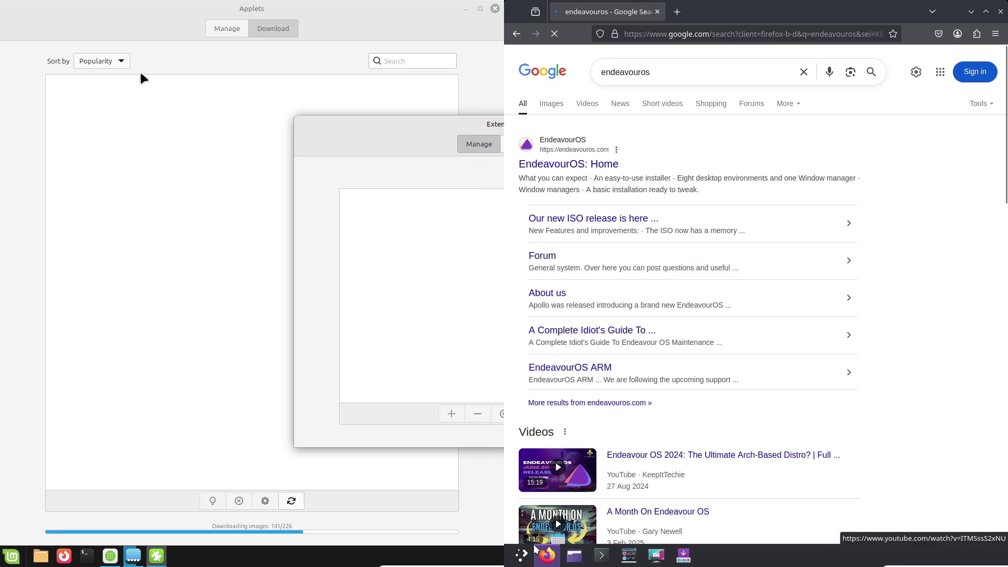
Step: Search the Linux Mint menu for themes, and open System Settings from the System applications on EndeavourOS
left_click(521, 555)
left_click(12, 556)
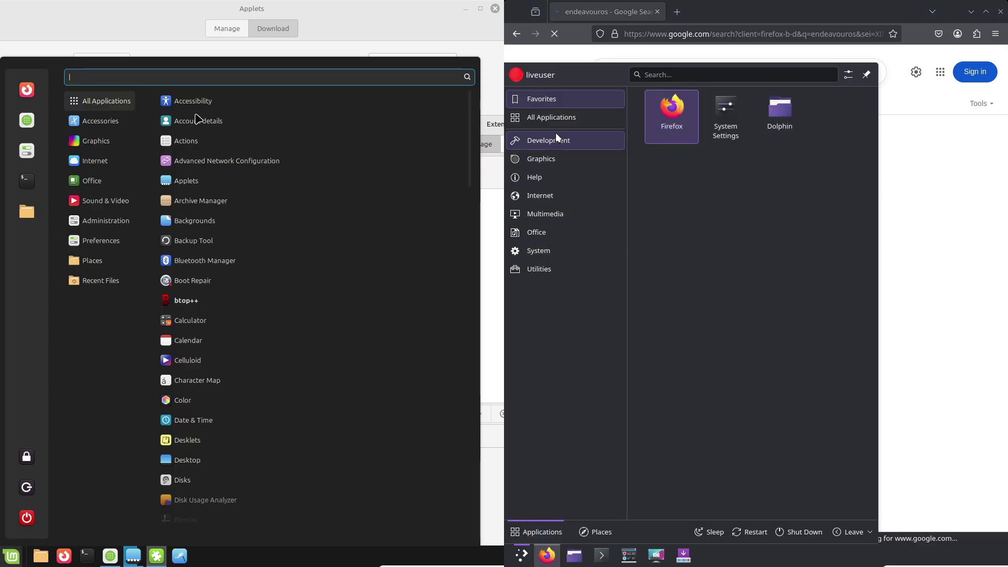
mouse_move(551, 251)
type("th")
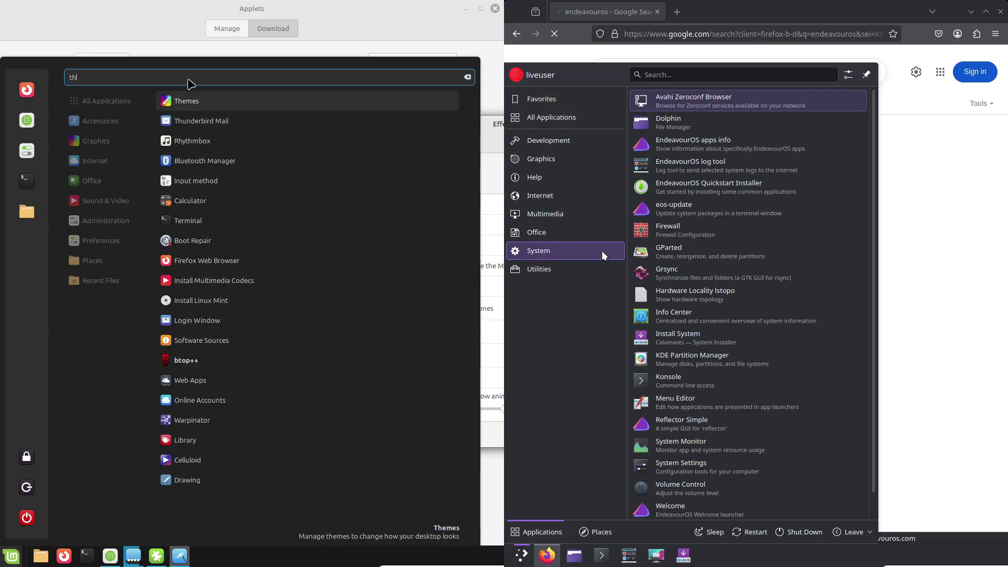
type("emes")
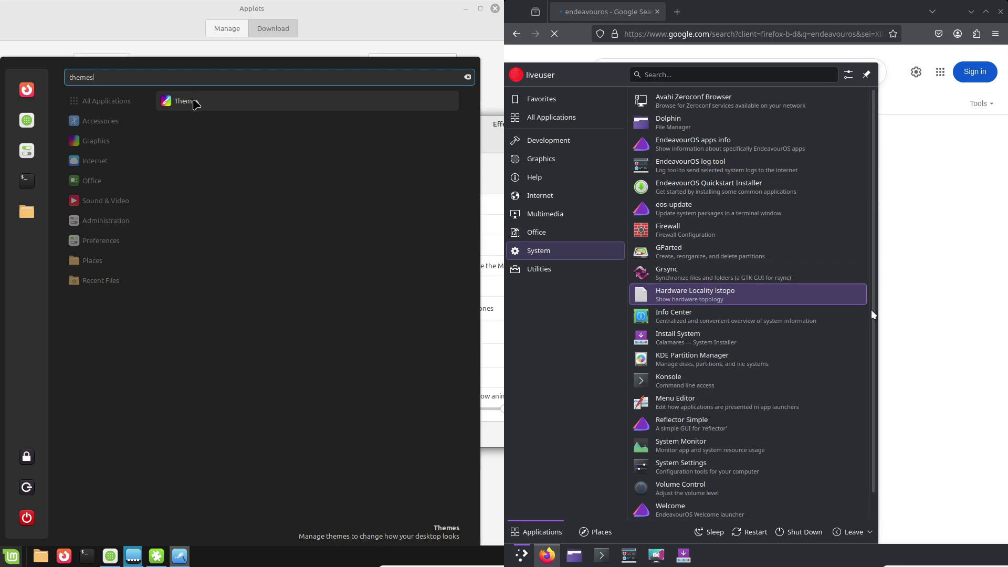
left_click(191, 100)
scroll(871, 310, "down", 1)
left_click(721, 448)
Step: Maximize the Effects and Extensions windows on Linux Mint, and close Firefox on EndeavourOS
left_click_drag(455, 127, 5, 150)
left_click_drag(558, 124, 7, 174)
left_click(554, 165)
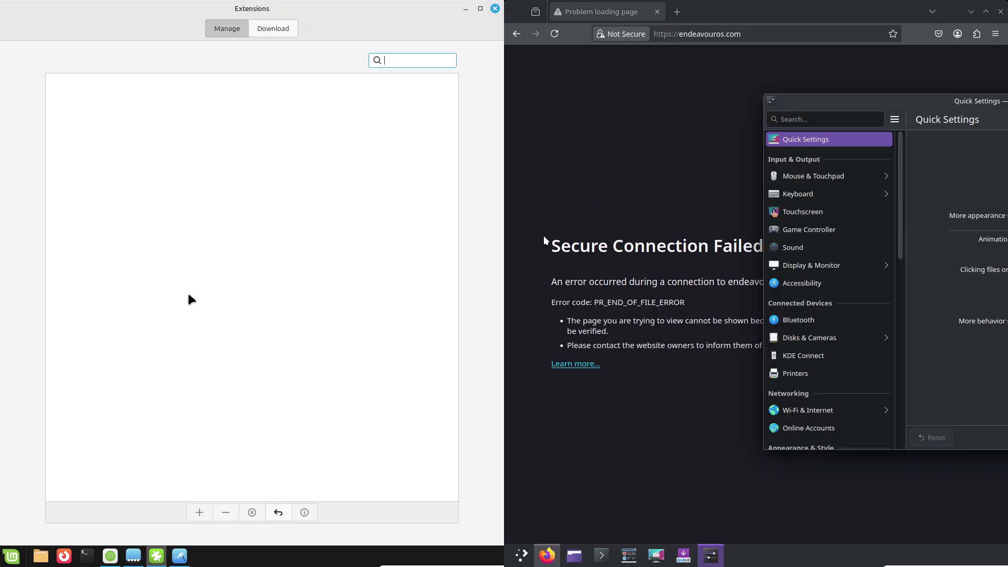
left_click(623, 231)
left_click(187, 552)
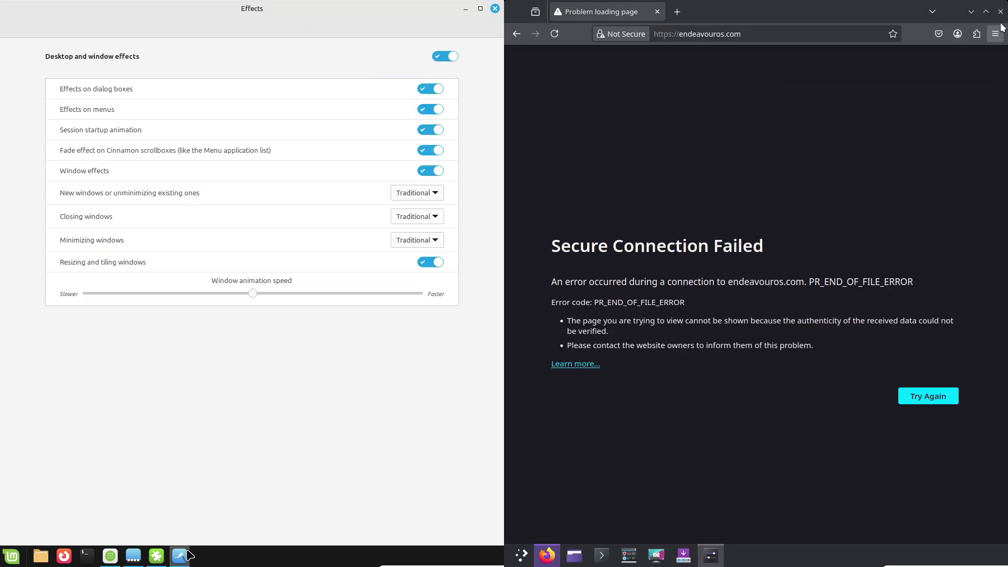
left_click(999, 11)
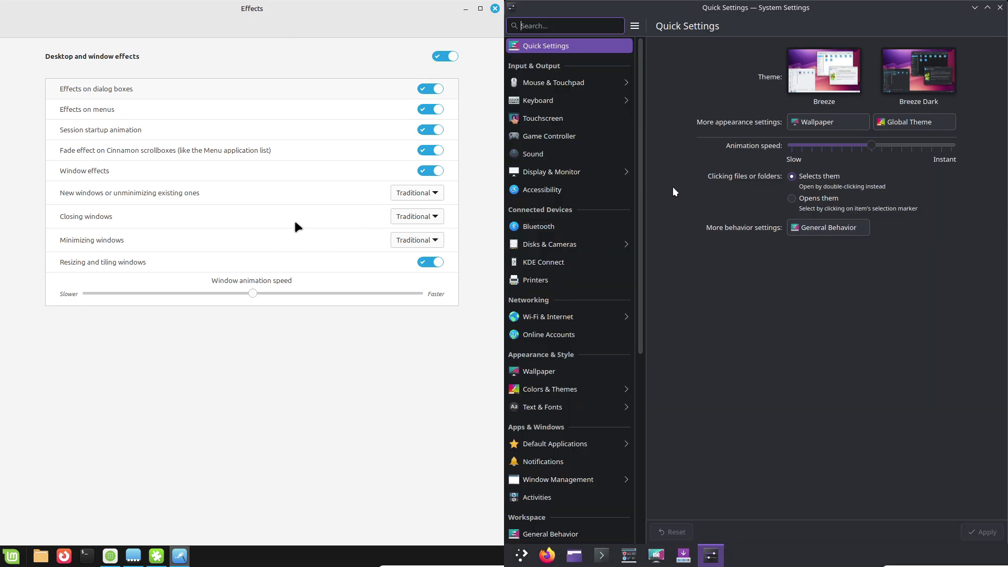
Step: Review the On Battery and On Low Battery power management settings on EndeavourOS, and close Effects on Linux Mint
left_click_drag(641, 256, 628, 465)
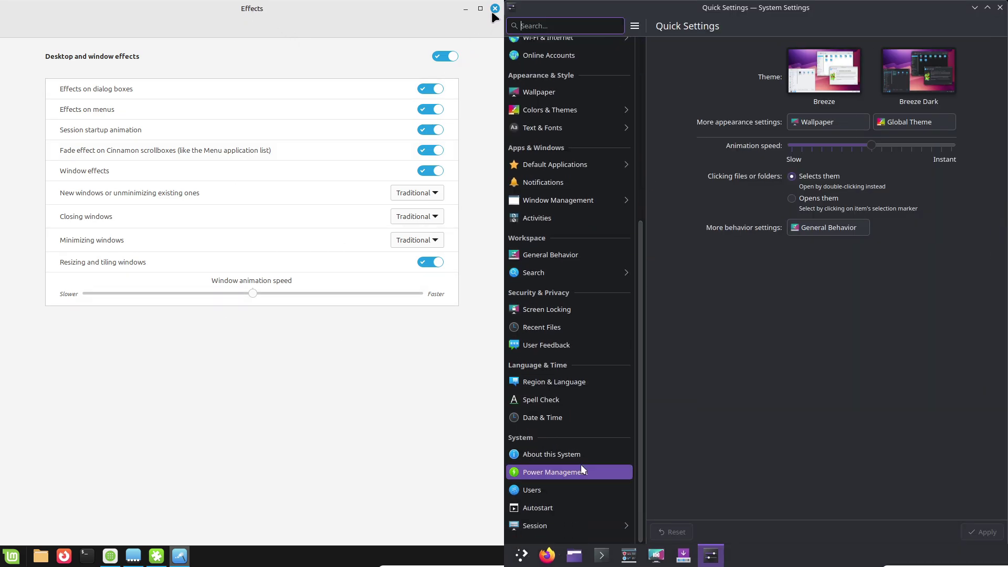
left_click(494, 10)
left_click(581, 467)
left_click(810, 61)
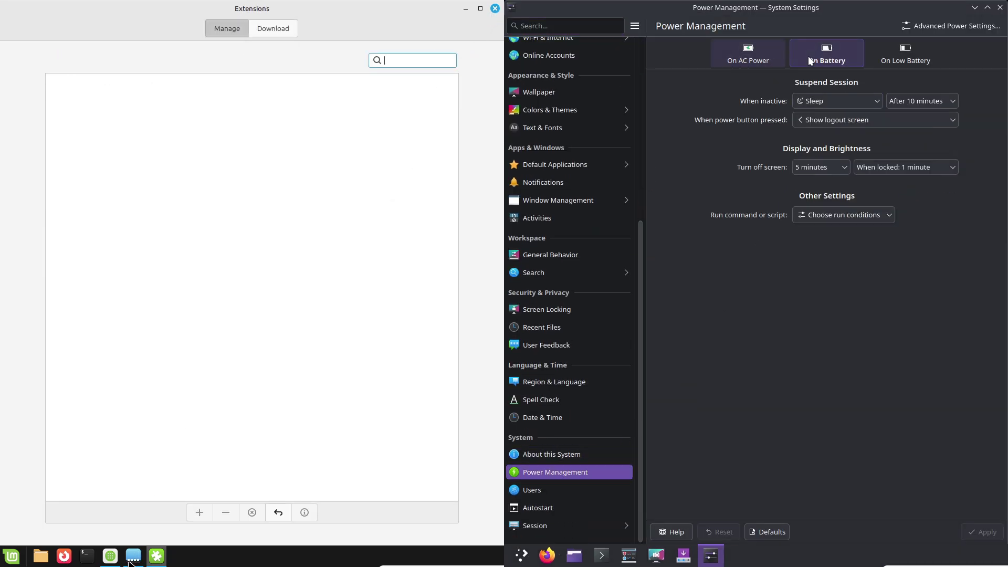
left_click(887, 54)
left_click(156, 558)
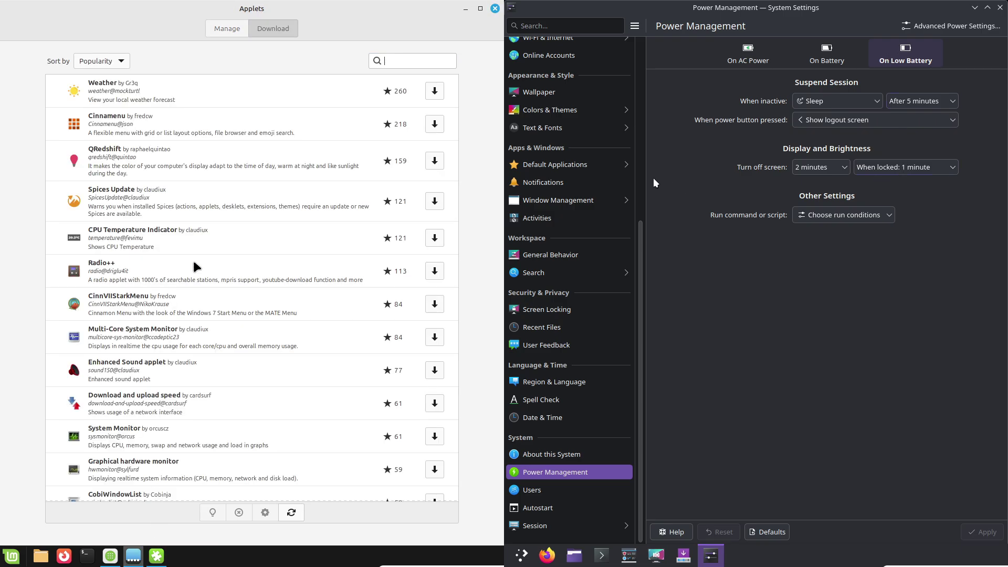
Step: Apply a green accent color in the EndeavourOS Colors settings, and browse the downloadable and installed applets on Linux Mint
left_click(551, 110)
left_click(549, 64)
left_click_drag(456, 85, 460, 203)
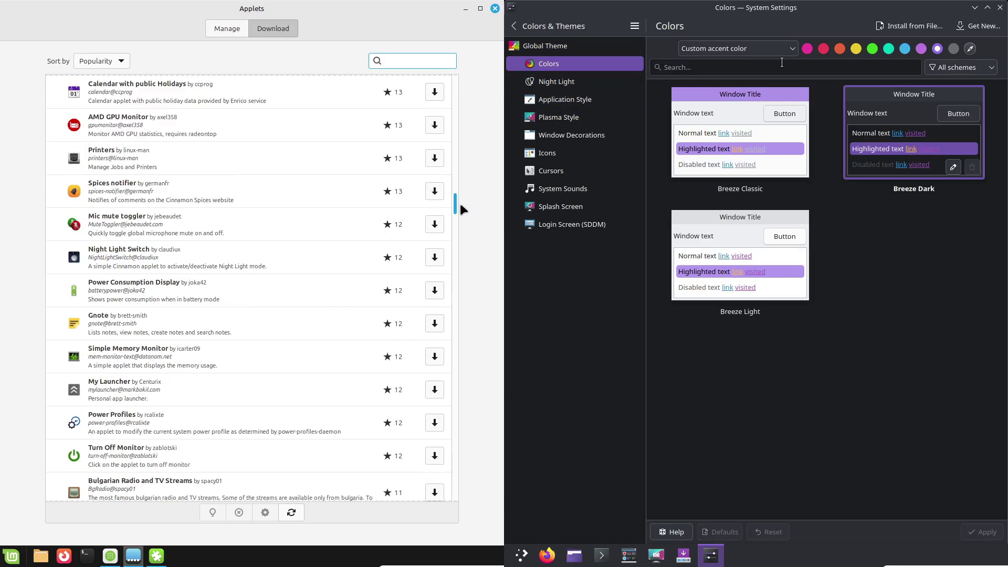
left_click(869, 52)
left_click(226, 26)
left_click(577, 86)
left_click(714, 275)
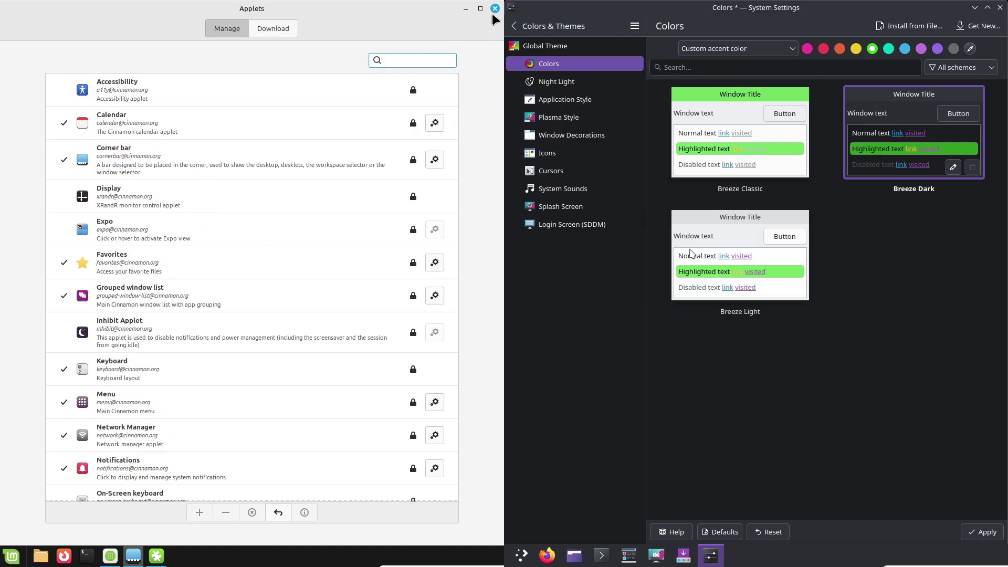
Step: Close Applets on Linux Mint, and review the application style, Plasma style, window decoration, icon and cursor options on EndeavourOS
left_click(495, 13)
left_click(590, 104)
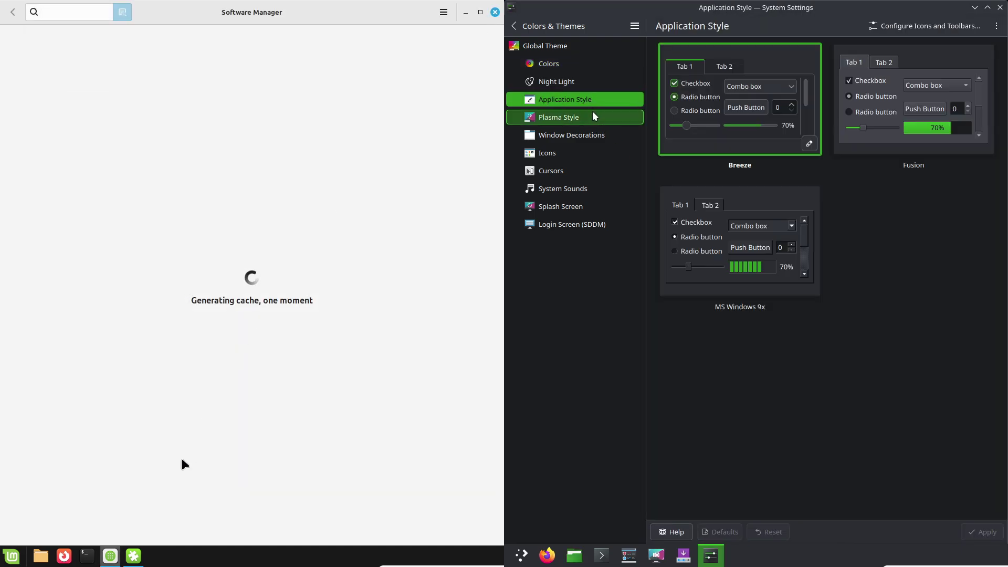
left_click(592, 116)
left_click(593, 134)
left_click(593, 151)
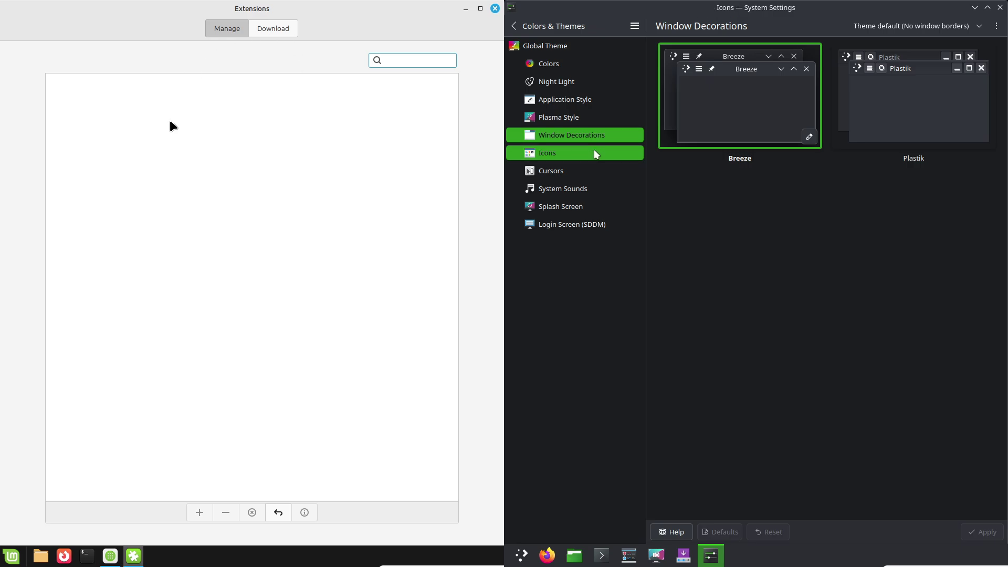
left_click(594, 171)
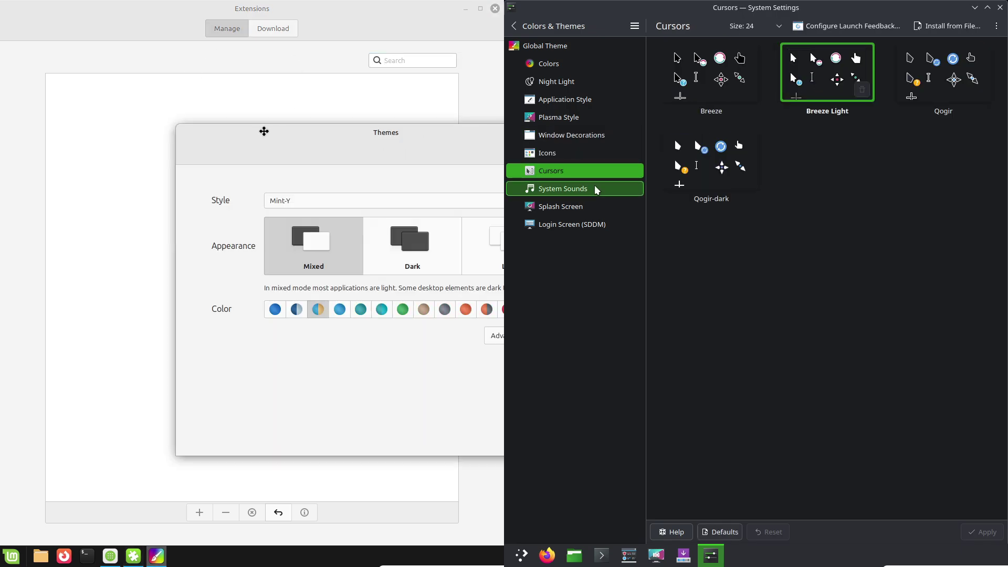
Step: Review the system sounds, splash screen and login screen options on EndeavourOS, and show the advanced Themes settings on Linux Mint
left_click(594, 188)
left_click(596, 206)
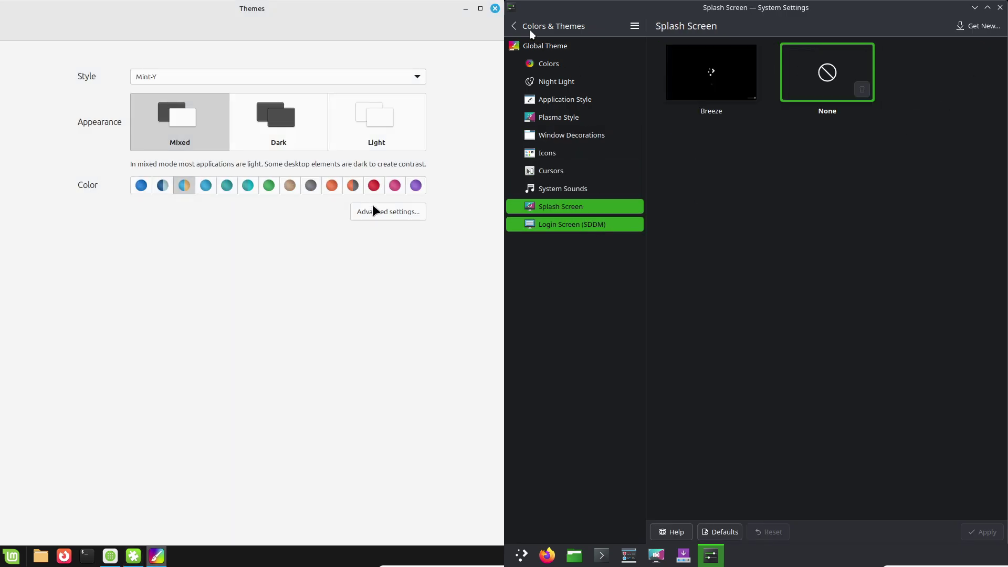
left_click(594, 224)
left_click(532, 27)
left_click(376, 212)
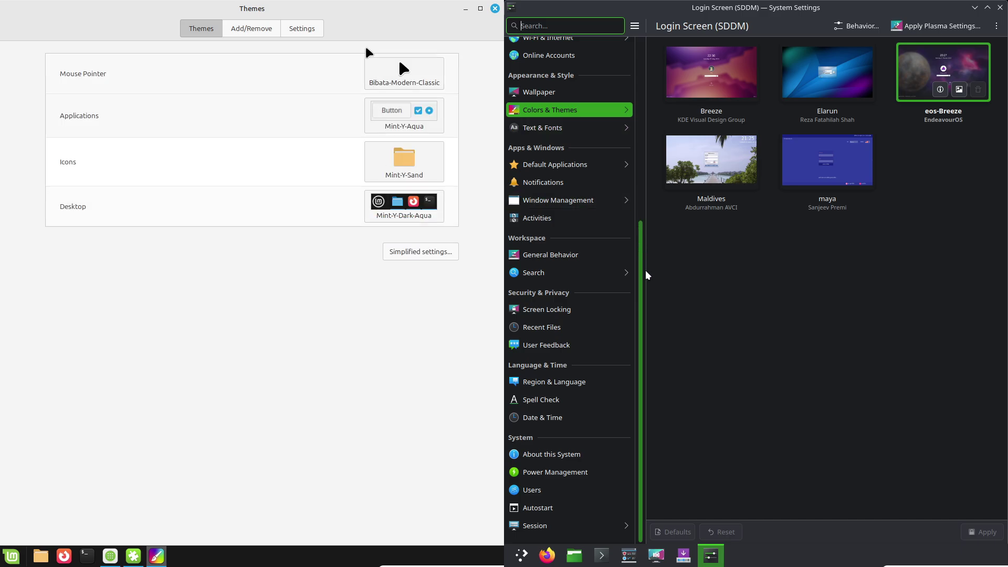
Step: View the Add/Remove and Settings pages of Themes on Linux Mint, and the About this System and Wallpaper pages on EndeavourOS
left_click(247, 29)
left_click(578, 453)
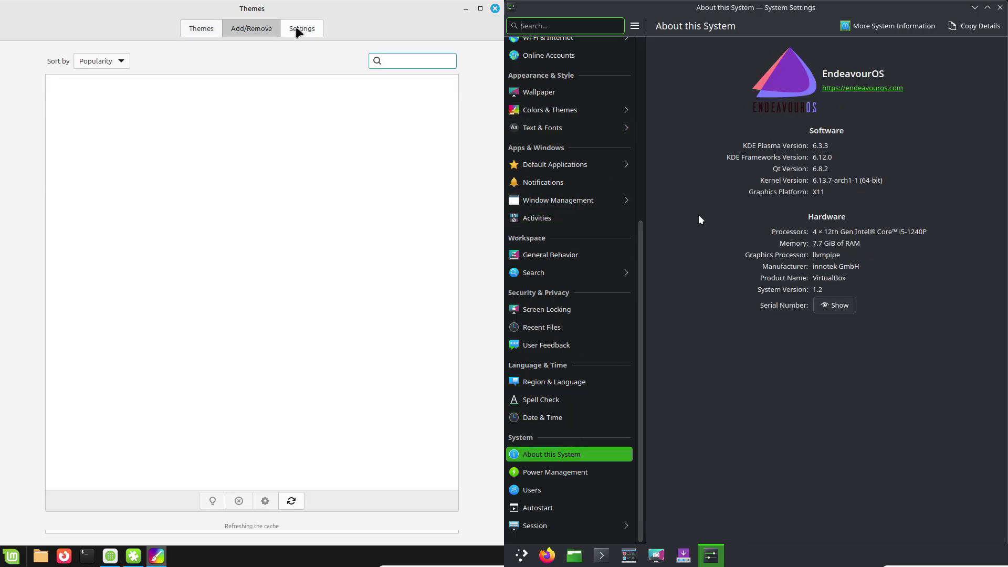
left_click(297, 29)
left_click(538, 92)
left_click(204, 27)
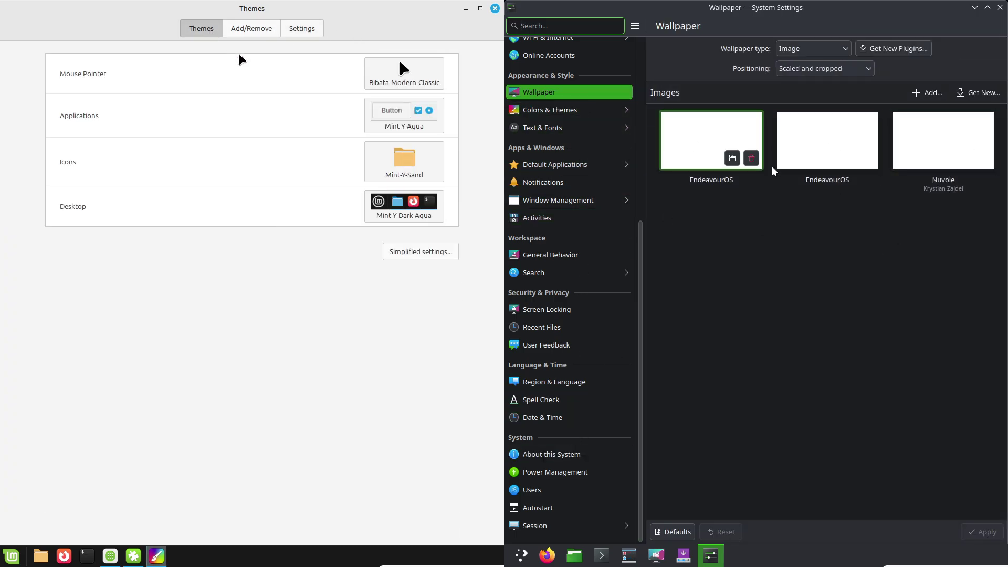
Step: Open the new wallpaper downloads in a maximized window on EndeavourOS, and view the application theme choices on Linux Mint
left_click(978, 92)
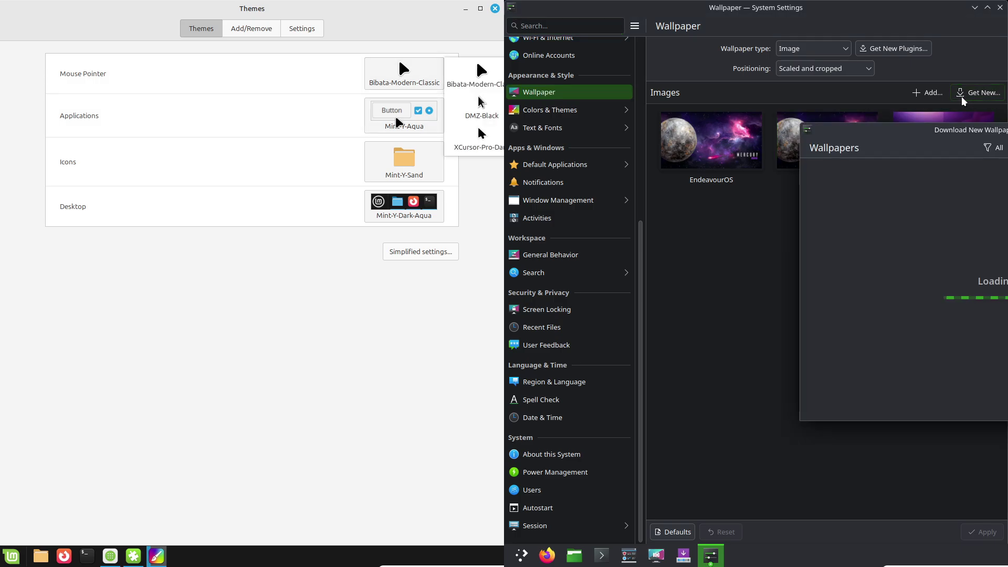
left_click(397, 119)
left_click(396, 119)
left_click(397, 118)
left_click(396, 119)
left_click(396, 119)
left_click(396, 119)
left_click_drag(920, 132, 504, 134)
Step: Browse the downloadable wallpapers on EndeavourOS, and view the icon theme choices on Linux Mint before dismissing them
left_click(397, 118)
left_click(389, 157)
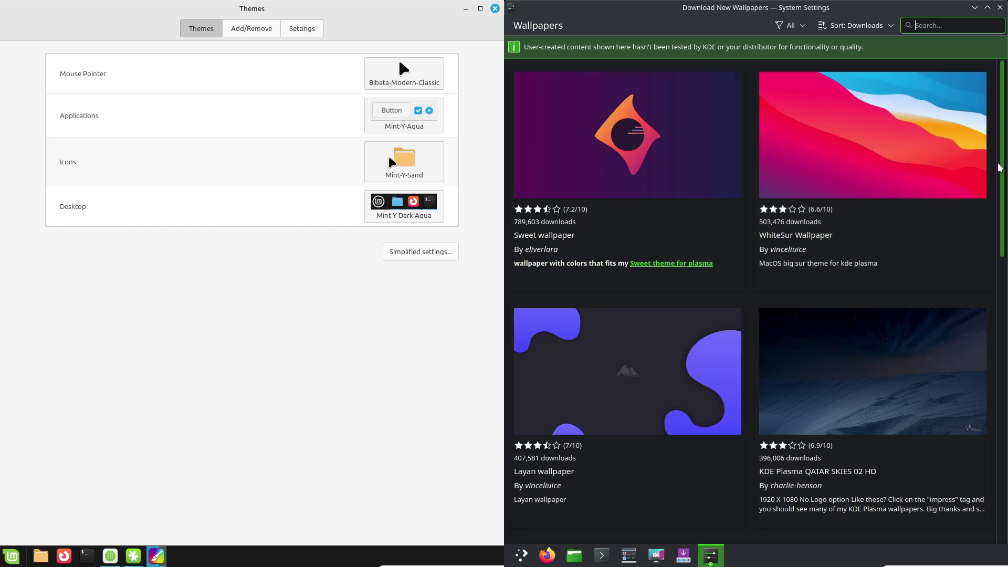
left_click(390, 157)
left_click_drag(1001, 167, 1007, 188)
scroll(997, 493, "down", 15)
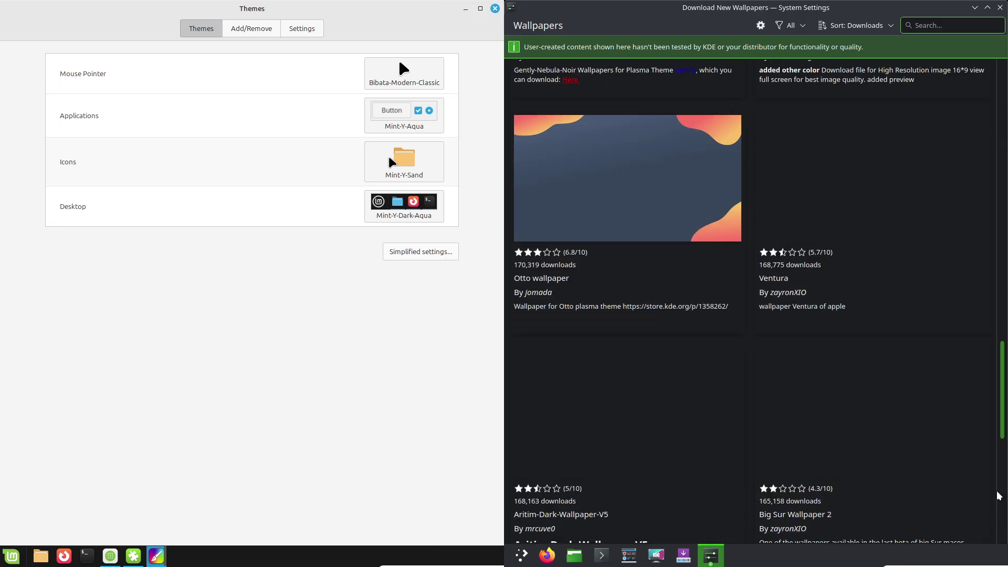
scroll(989, 151, "up", 15)
left_click(270, 308)
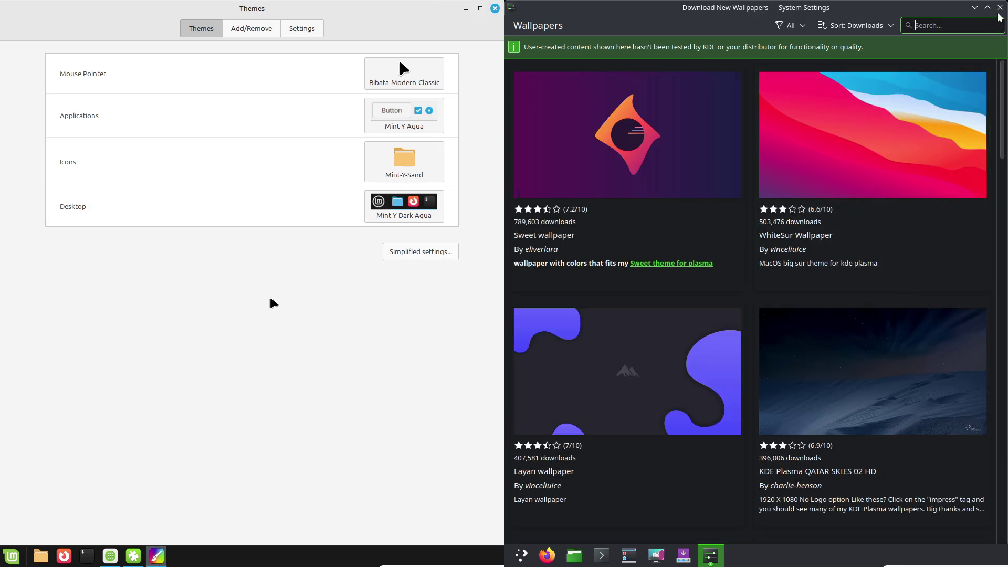
Step: Browse the downloadable global themes on EndeavourOS, and browse the add-on themes on Linux Mint before closing Themes
left_click(999, 8)
left_click(575, 109)
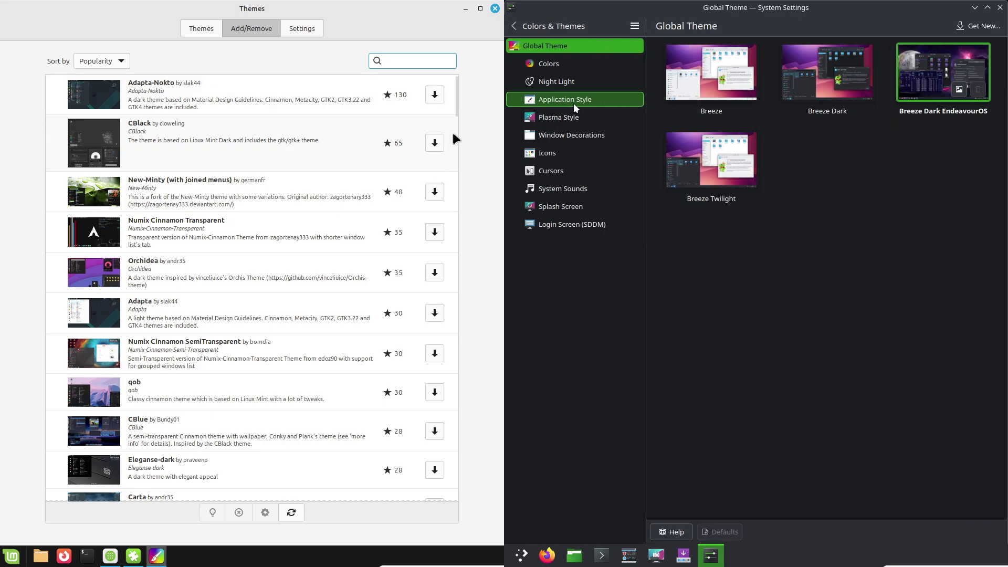
left_click(973, 27)
left_click_drag(455, 115, 469, 184)
left_click(495, 9)
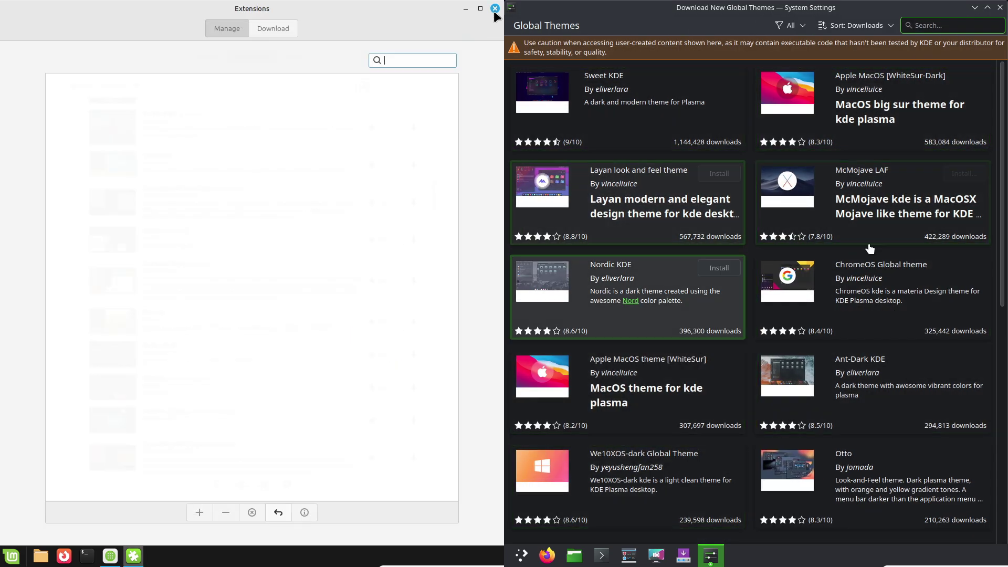
left_click_drag(1001, 143, 983, 375)
Step: View the About information of Software Manager on Linux Mint, and the Colors and System Sounds pages on EndeavourOS
left_click(110, 556)
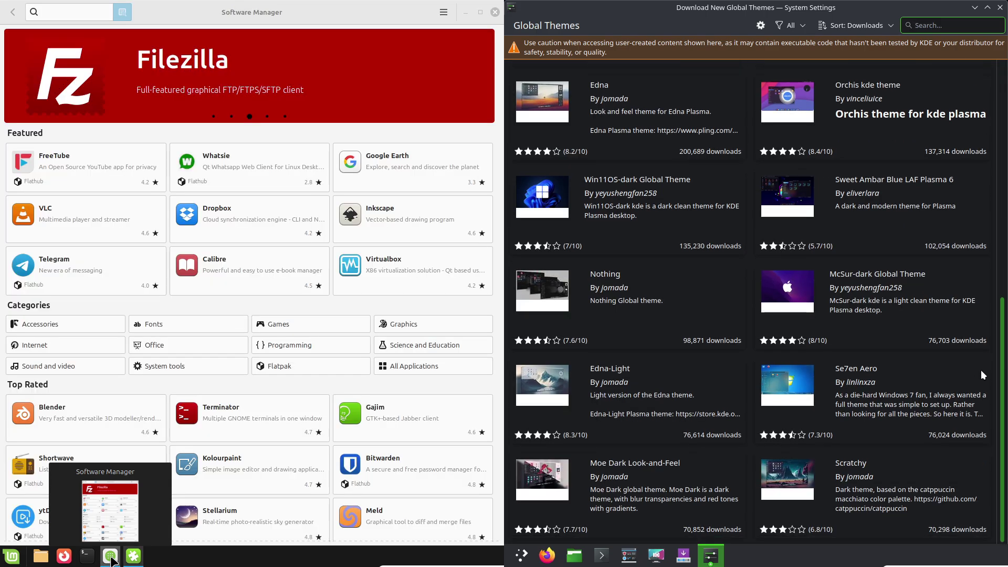
left_click(999, 8)
left_click(444, 12)
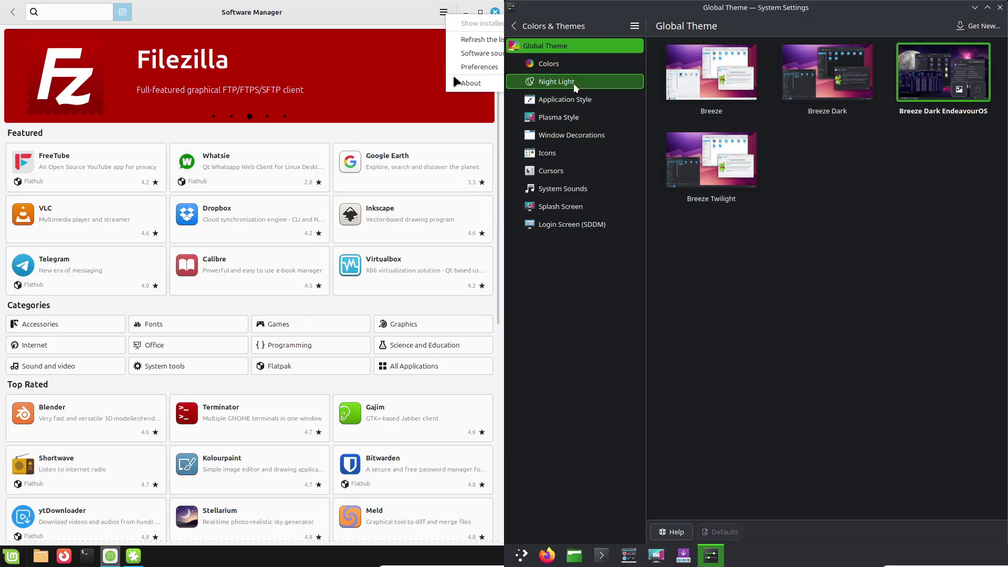
left_click(573, 63)
left_click(577, 188)
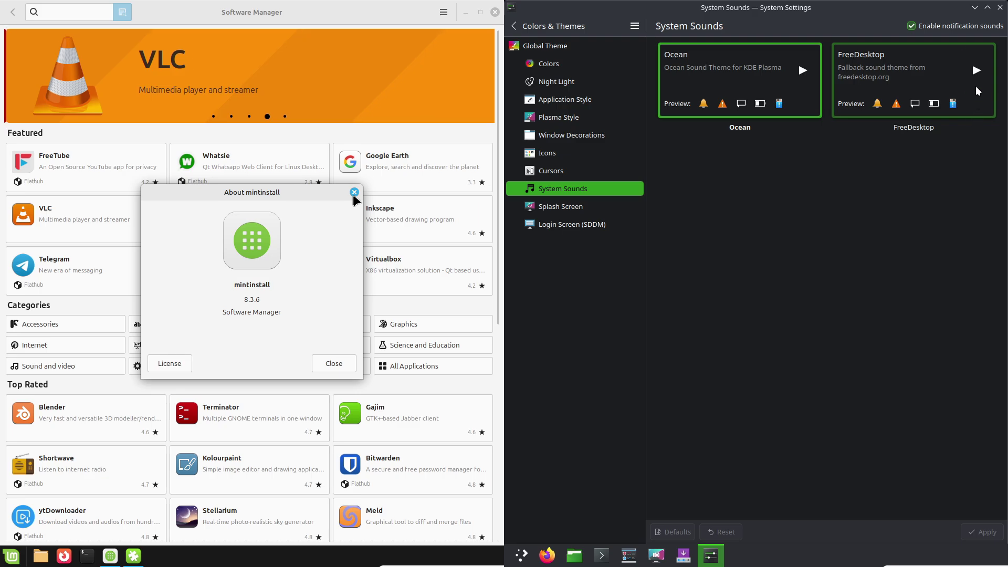
left_click(354, 193)
Step: Show Software Manager's preferences and launch Software Sources on Linux Mint, and list the System applications on EndeavourOS after closing System Settings
left_click(440, 14)
left_click(446, 65)
left_click(1000, 7)
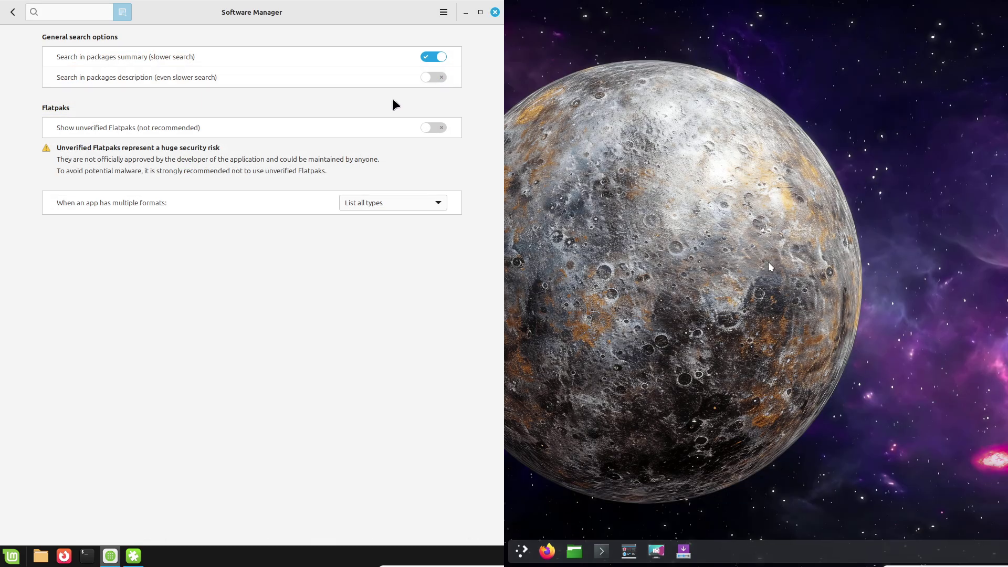
left_click(516, 547)
left_click(443, 12)
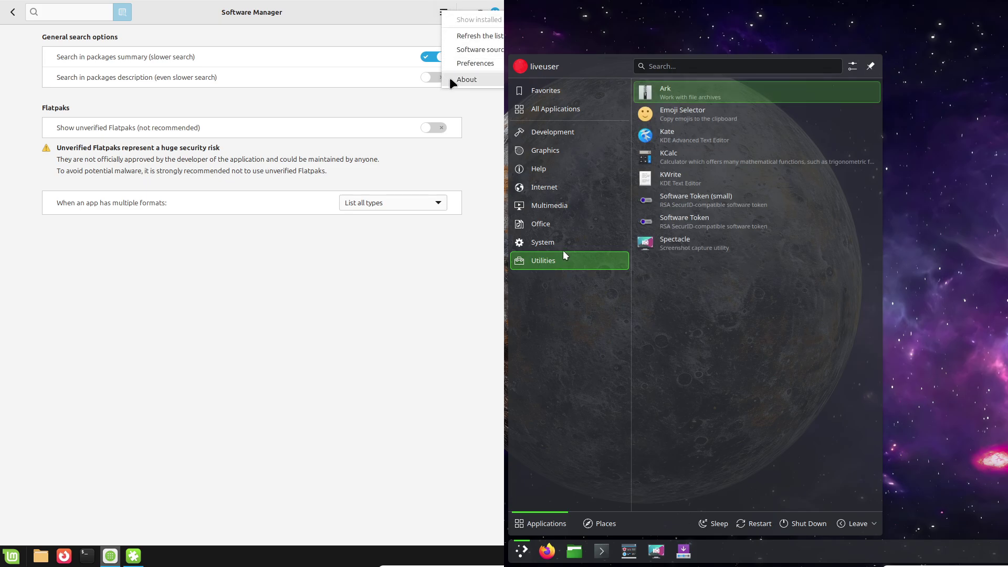
mouse_move(562, 246)
left_click(458, 53)
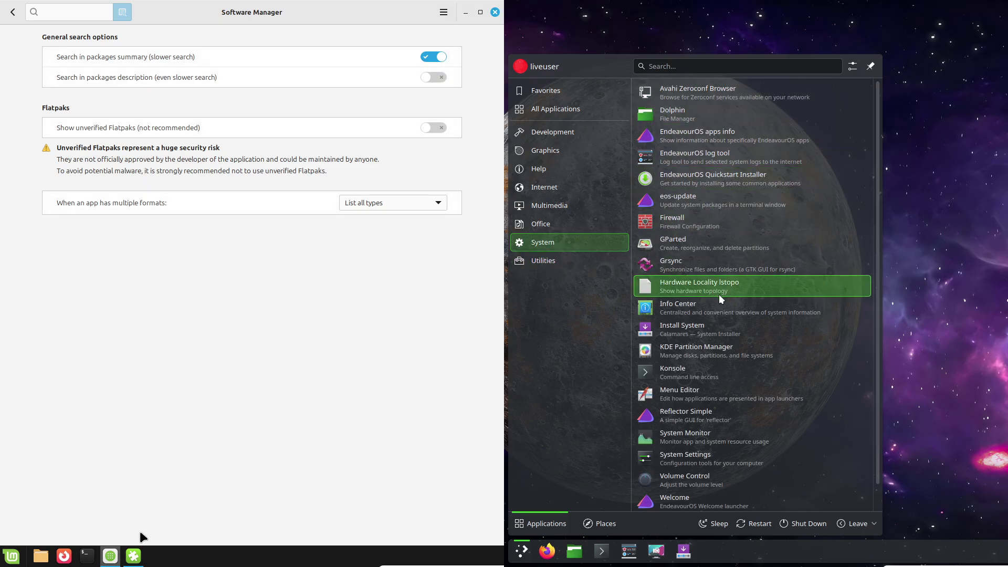
Step: Show the downloadable extensions and bring Software Sources into view on Linux Mint, and launch System Monitor on EndeavourOS
left_click(134, 556)
scroll(874, 335, "down", 1)
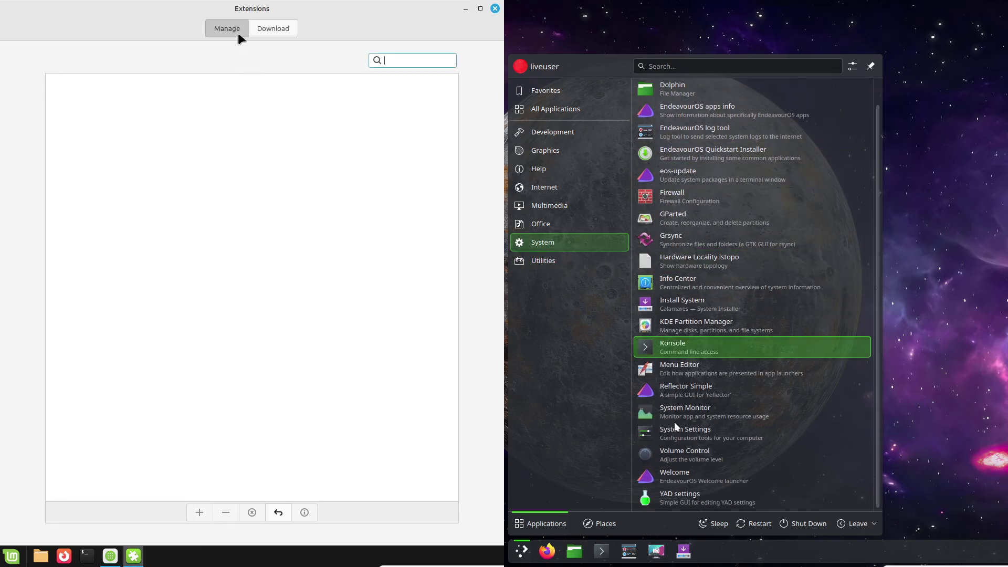
left_click(273, 28)
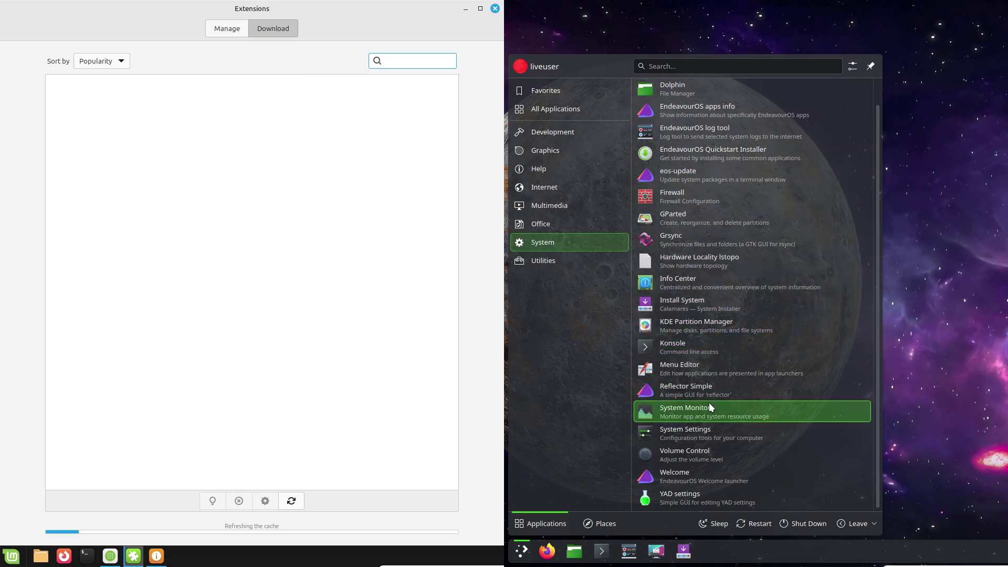
left_click(708, 407)
left_click_drag(333, 164, 267, 167)
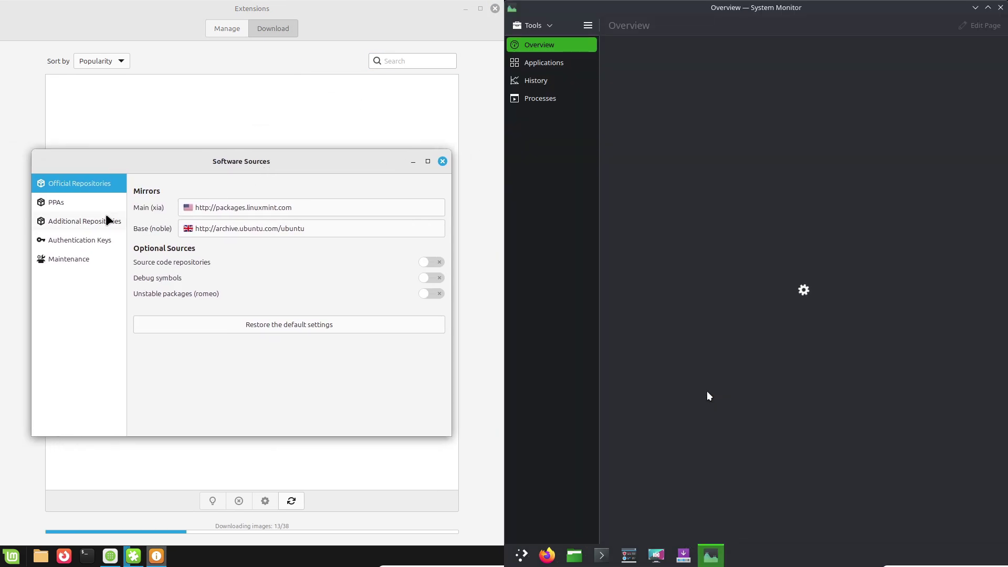
Step: Review the PPAs, Additional Repositories, Authentication Keys and Maintenance pages of Software Sources on Linux Mint, and System Monitor's Applications, History and Processes on EndeavourOS
left_click(95, 208)
left_click(95, 223)
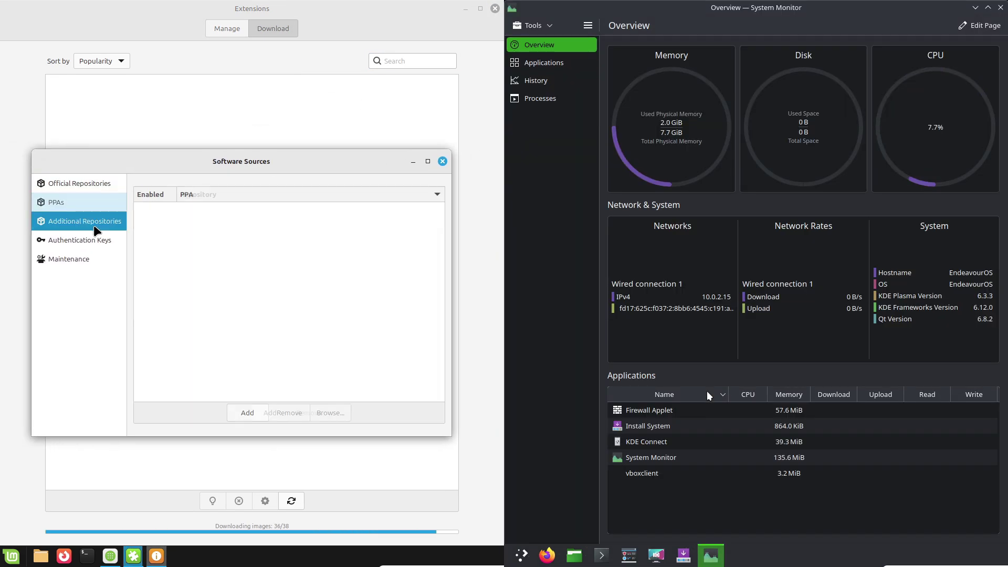
left_click(552, 65)
left_click(96, 240)
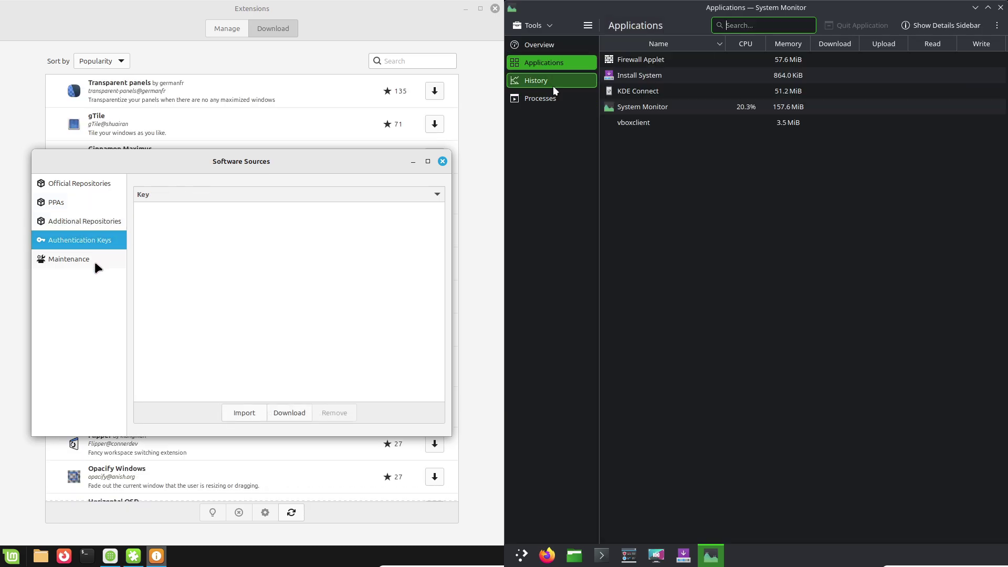
left_click(96, 260)
left_click(552, 83)
left_click(554, 100)
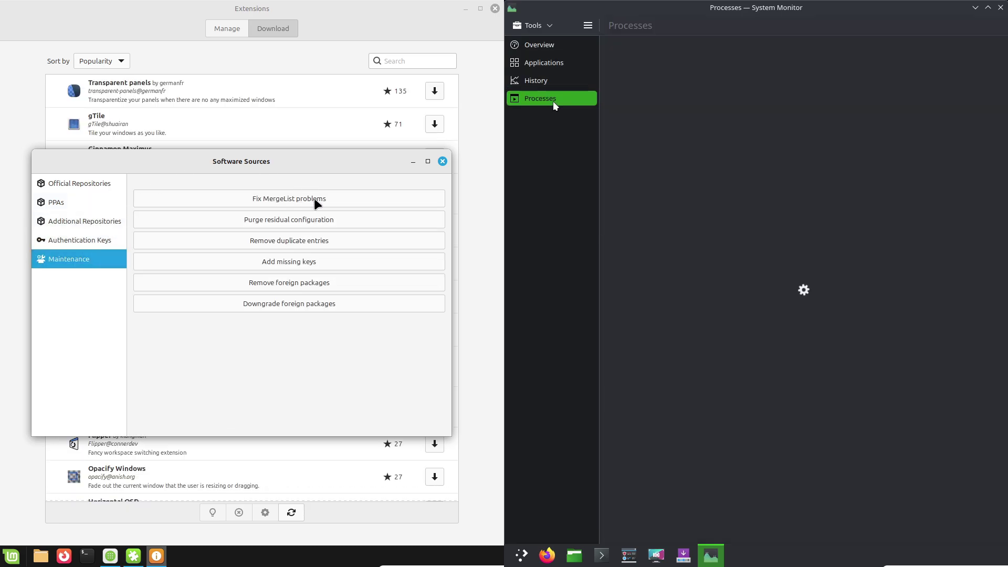
left_click(445, 164)
Step: Browse the downloadable extensions and return to the managed ones on Linux Mint, and view System Monitor's overview on EndeavourOS before closing it
left_click(553, 49)
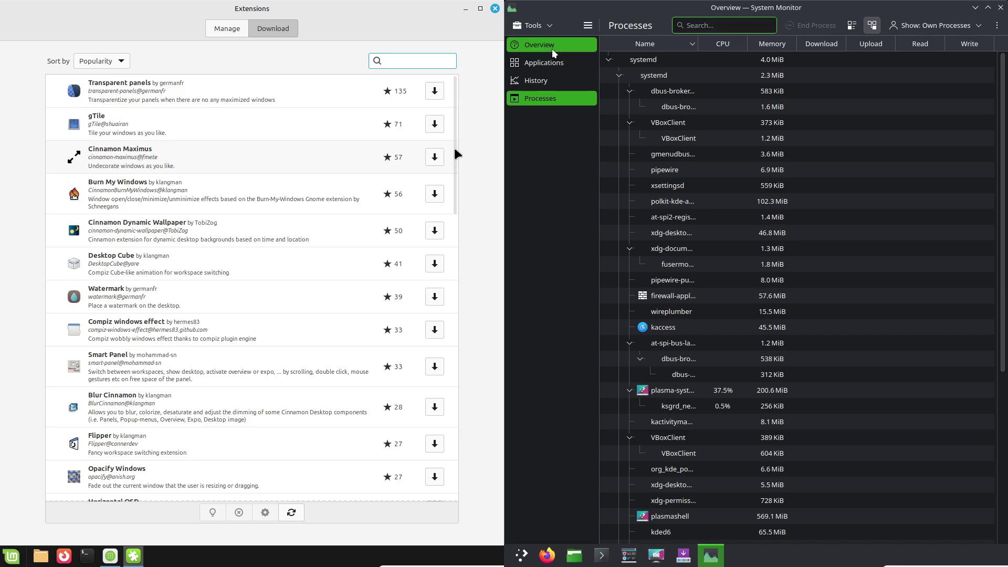
scroll(452, 227, "down", 1)
left_click_drag(450, 226, 455, 498)
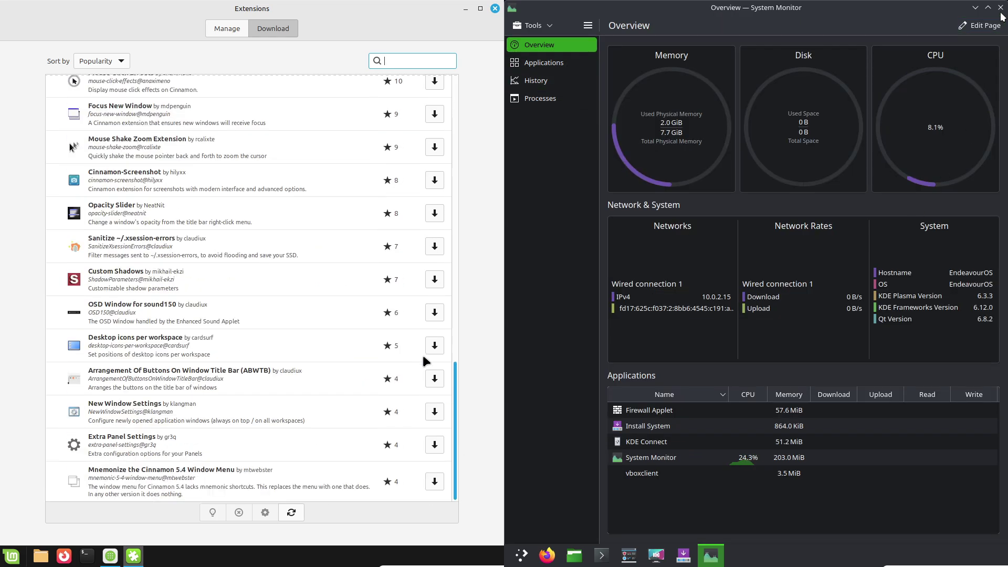
left_click(1000, 8)
left_click(228, 34)
Step: Open KDE Menu Editor on EndeavourOS and view its About information, and close Extensions on Linux Mint
left_click(521, 555)
right_click(521, 555)
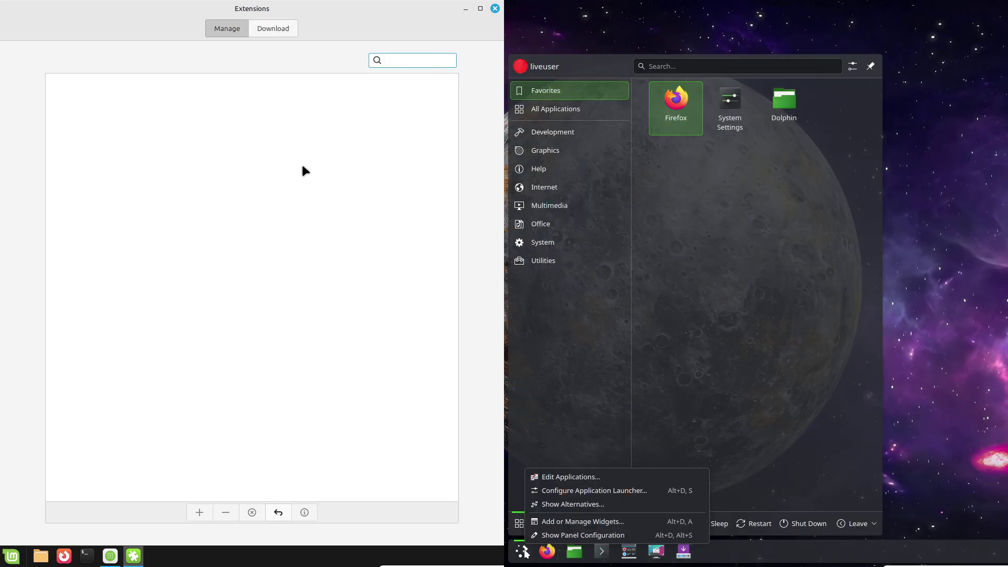
left_click(562, 477)
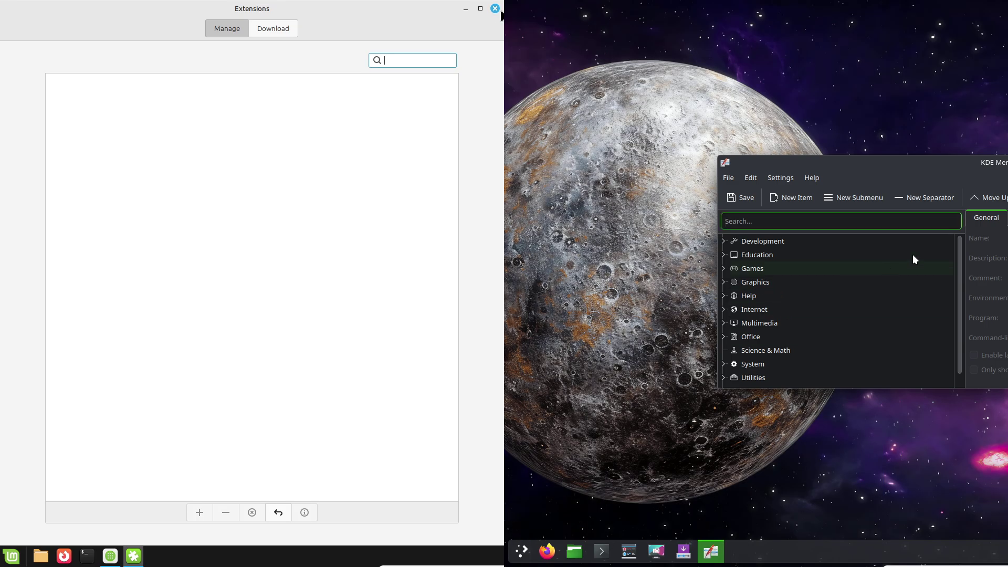
left_click(495, 10)
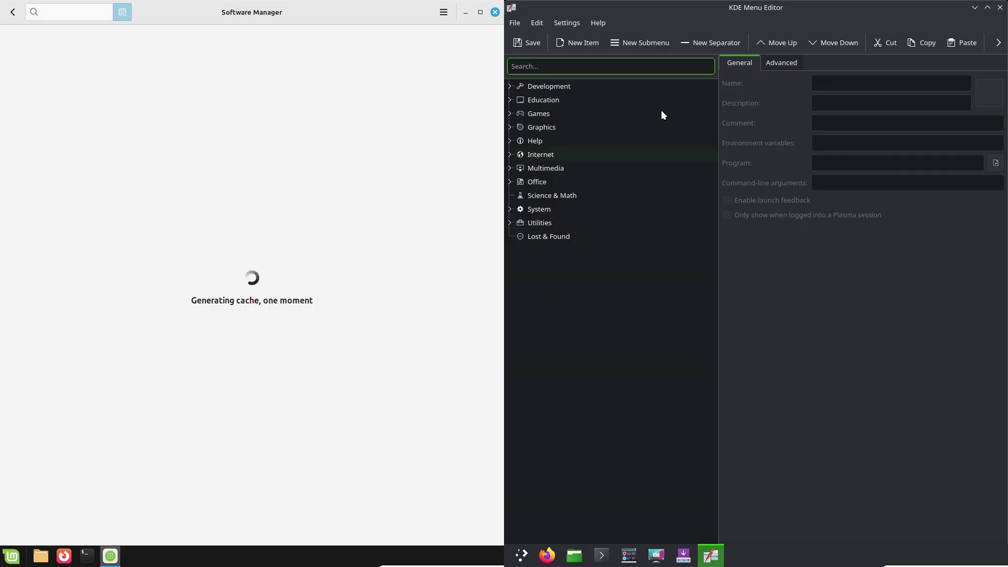
left_click(597, 22)
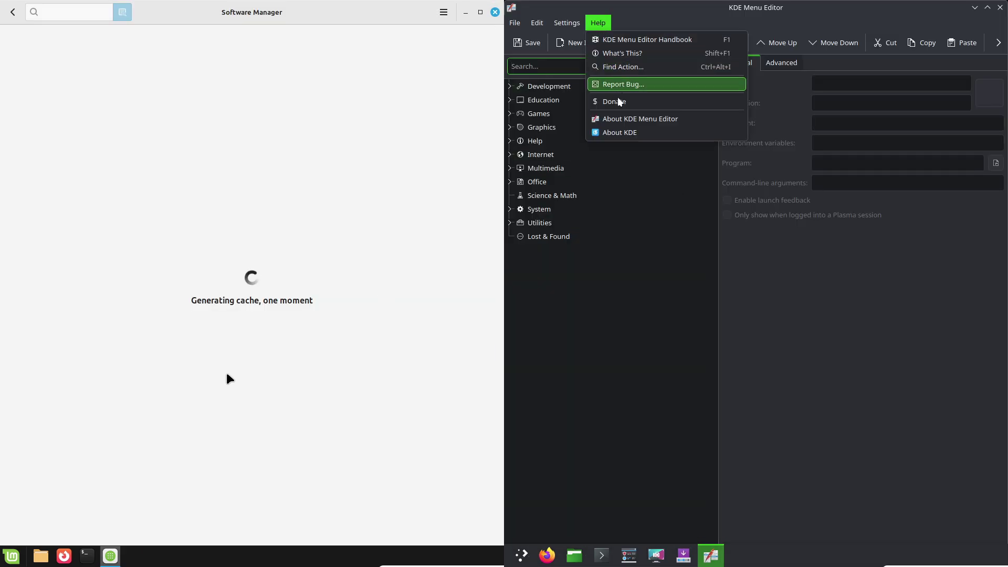
left_click(625, 117)
left_click(852, 344)
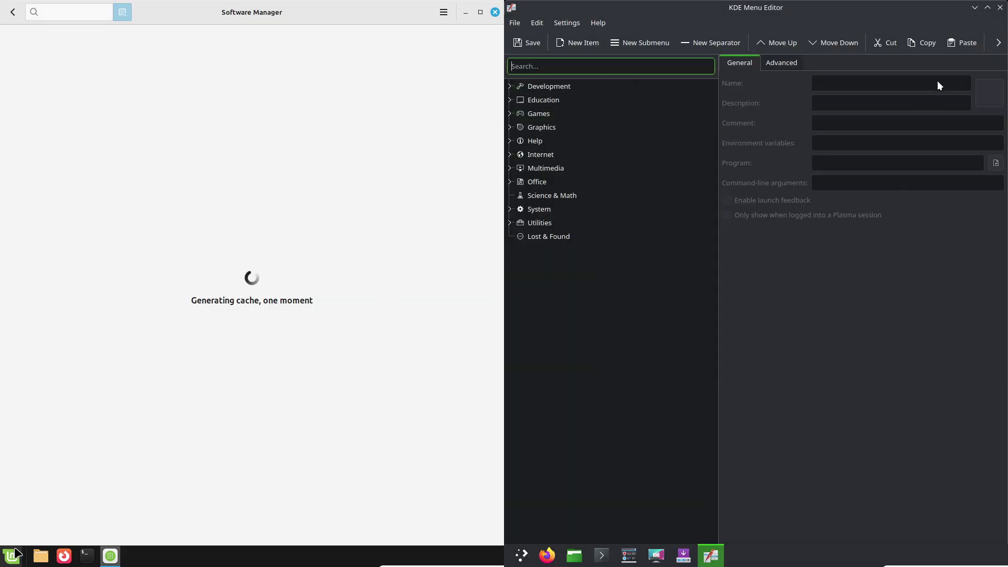
Step: Launch Driver Manager from the Administration applications on Linux Mint, and quit KDE Menu Editor on EndeavourOS after looking at its menus
left_click(11, 555)
left_click(567, 22)
mouse_move(105, 221)
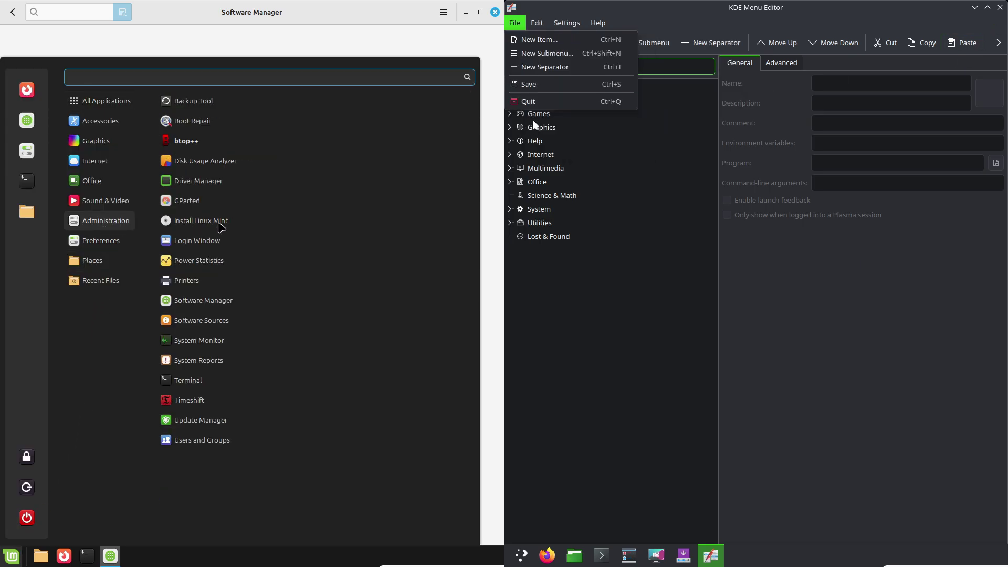
left_click(529, 106)
left_click(223, 181)
Step: Switch the EndeavourOS application launcher to the Application Menu alternative
right_click(521, 549)
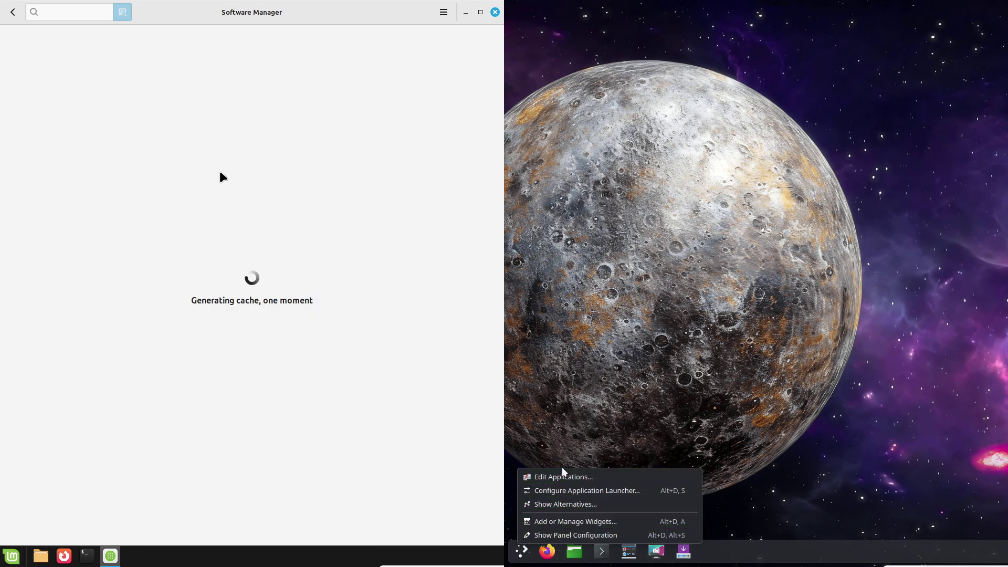
left_click(566, 501)
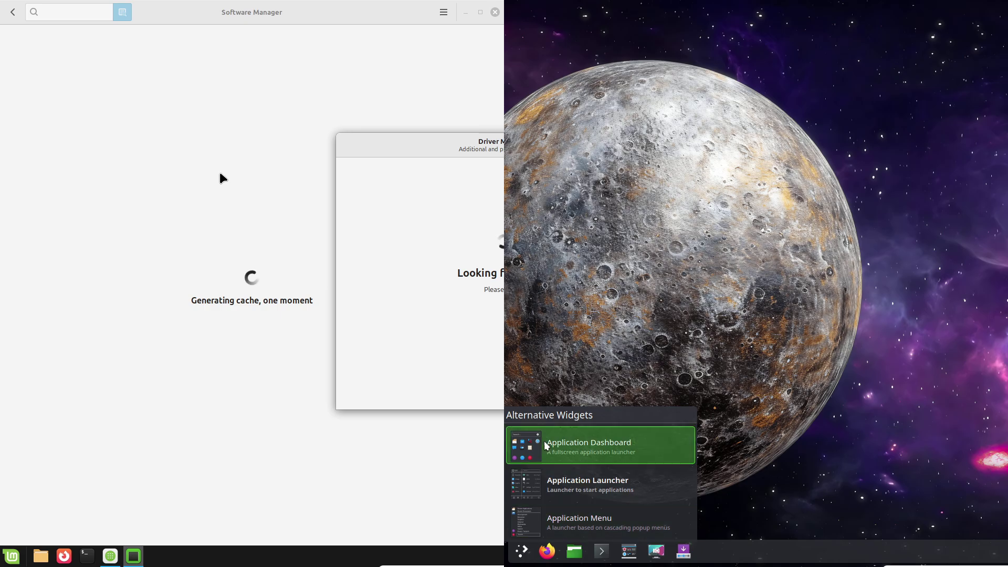
left_click(535, 519)
Step: Browse the available widgets on EndeavourOS with the category filter, and launch btop++ in a terminal moved into view on Linux Mint
right_click(521, 549)
left_click_drag(1, 216, 0, 217)
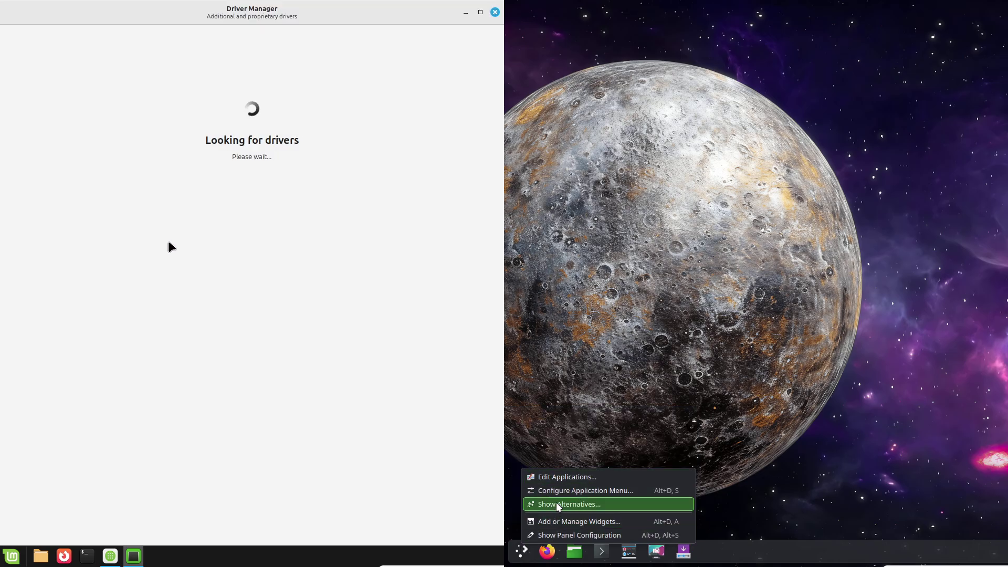
left_click(19, 552)
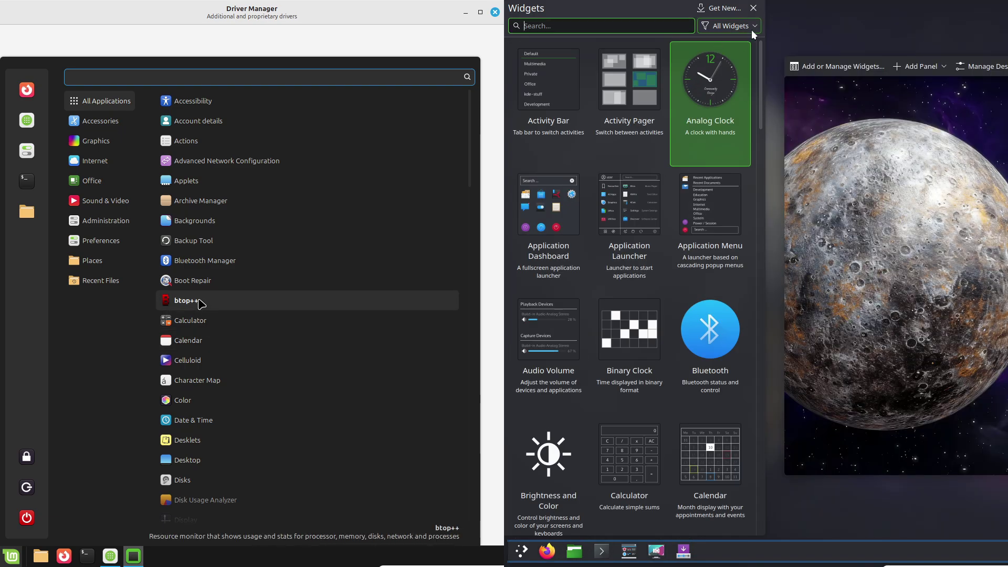
left_click(751, 30)
left_click(750, 350)
left_click_drag(761, 126, 757, 270)
left_click(957, 118)
left_click_drag(503, 9, 2, 238)
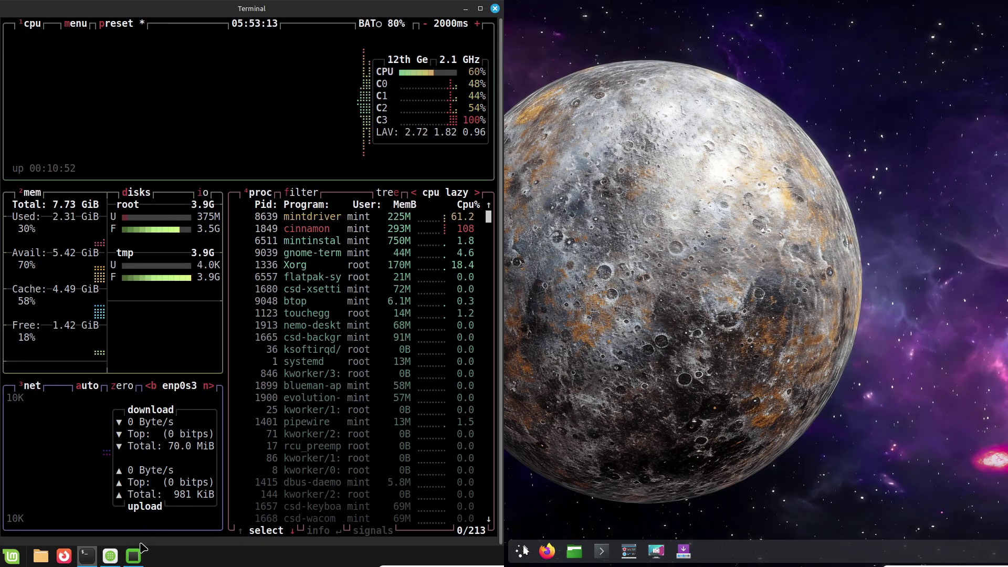
Step: Show the panel configuration on EndeavourOS, and check Driver Manager before returning to Software Manager on Linux Mint
right_click(523, 547)
left_click(135, 556)
left_click(561, 530)
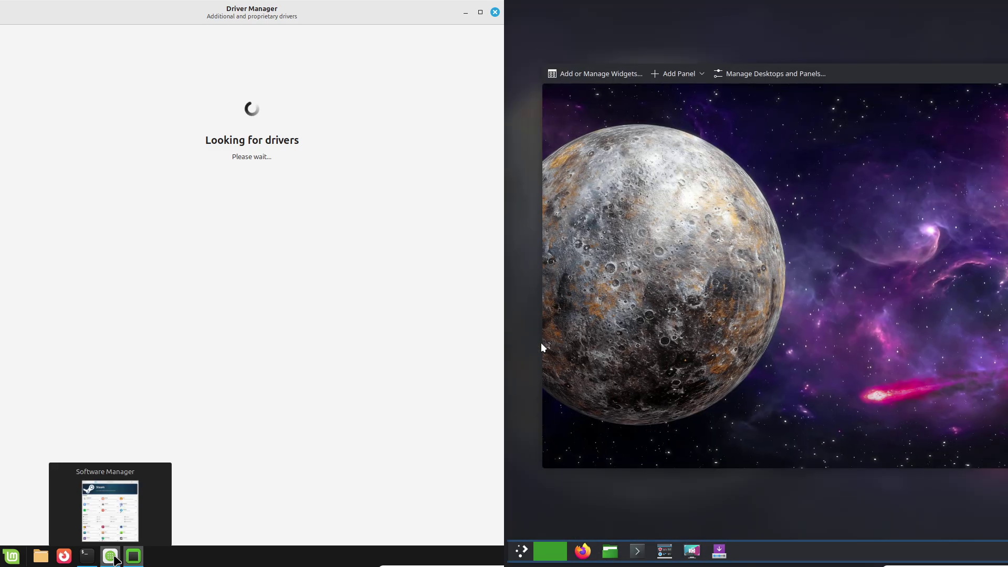
left_click(111, 556)
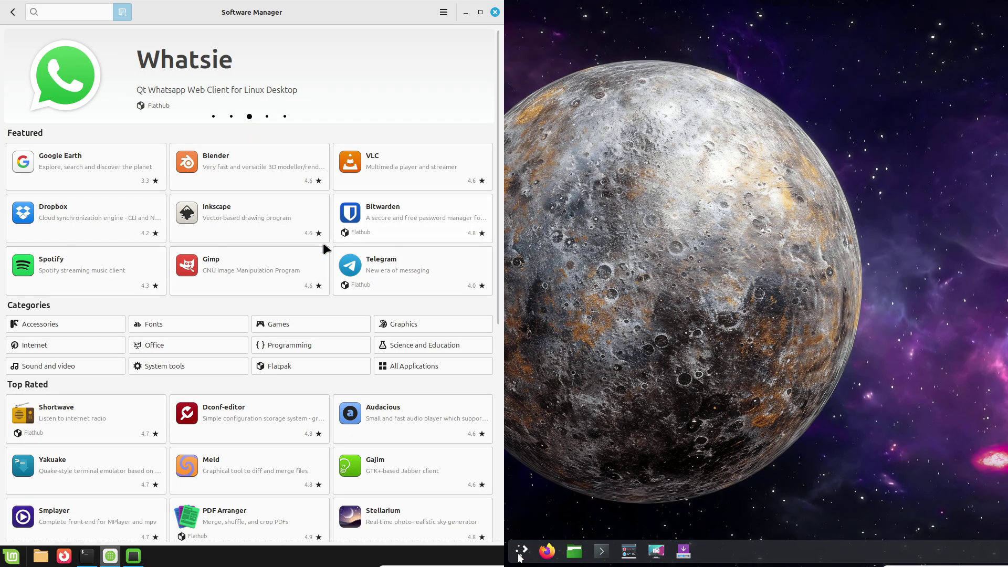
Step: Look through the Development and Help categories of the new application menu on EndeavourOS, and view Blender's details in Software Manager on Linux Mint
left_click(519, 555)
mouse_move(571, 387)
left_click(292, 174)
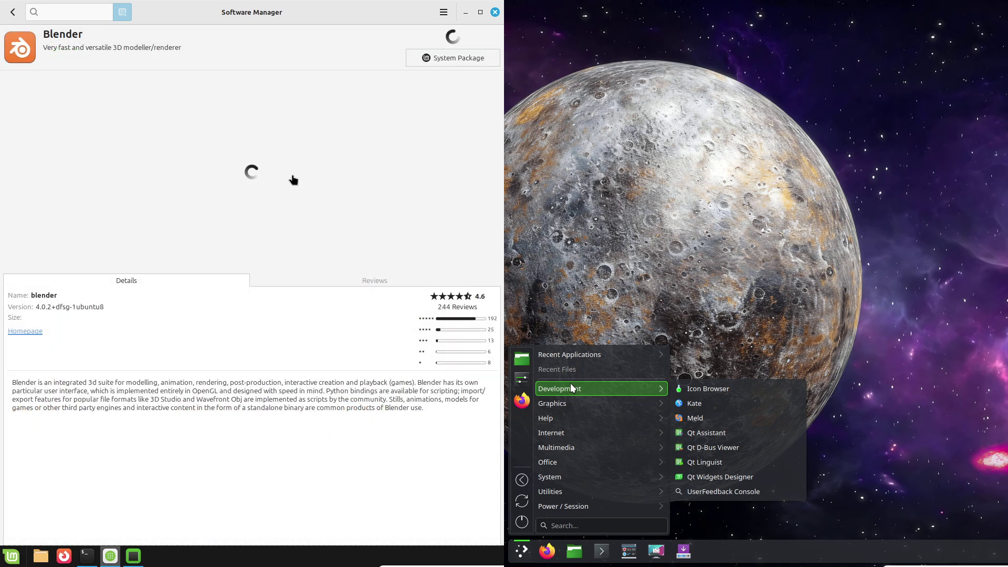
mouse_move(625, 418)
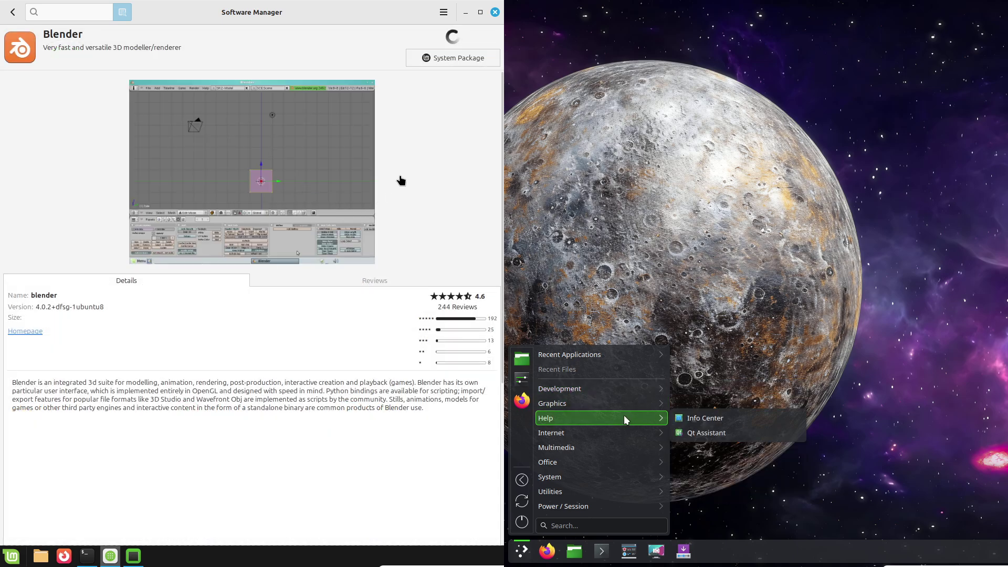
left_click(13, 13)
Step: Open System Settings and review its categories on EndeavourOS, and view VLC's details on Linux Mint before closing Software Manager
mouse_move(602, 478)
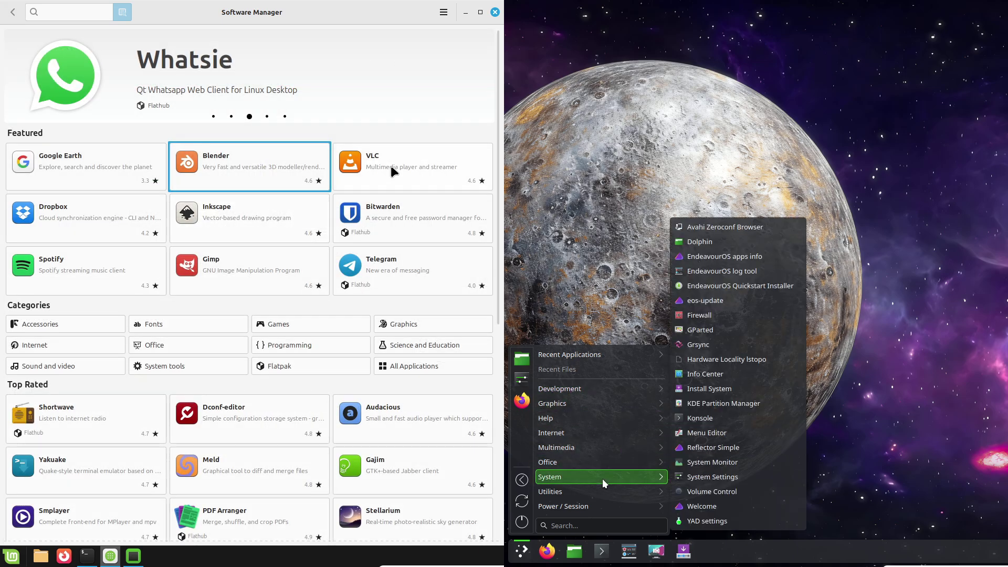
left_click(735, 475)
left_click(405, 163)
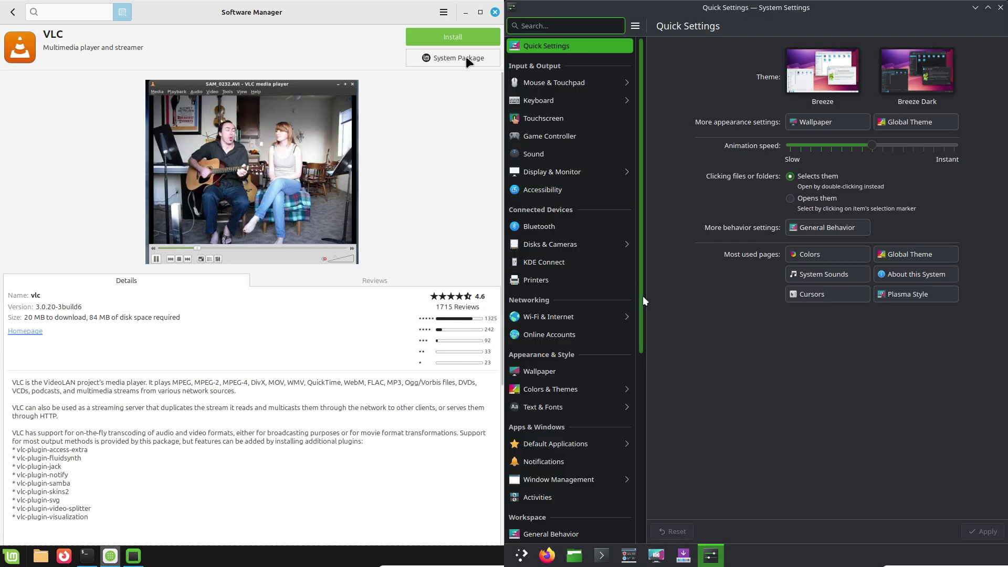
left_click_drag(642, 346, 641, 435)
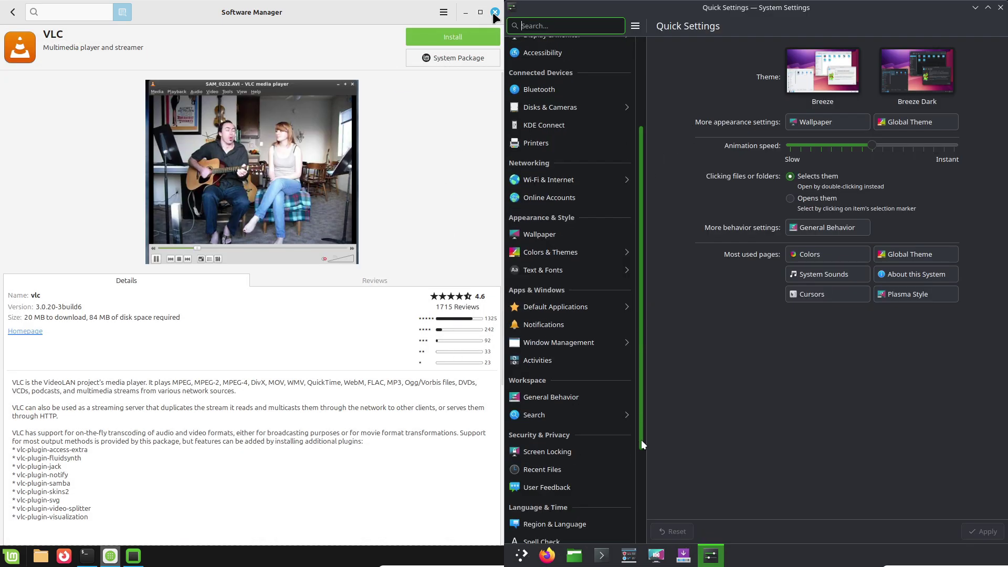
left_click(494, 13)
scroll(641, 462, "down", 3)
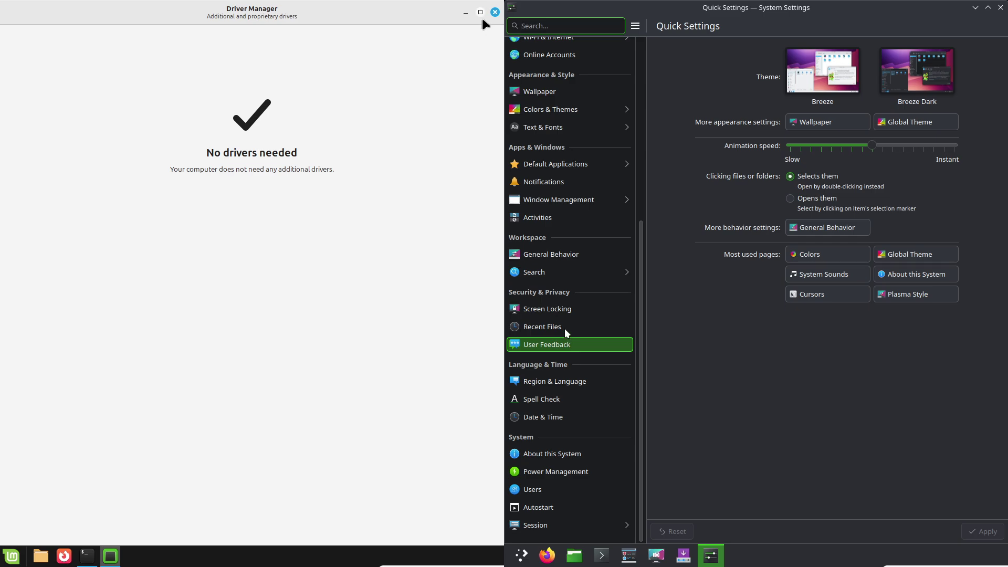
Step: Replace Driver Manager with System Monitor on Linux Mint, and check the Game Controller page before returning to Quick Settings on EndeavourOS
left_click(494, 13)
left_click_drag(640, 273, 640, 101)
left_click(13, 556)
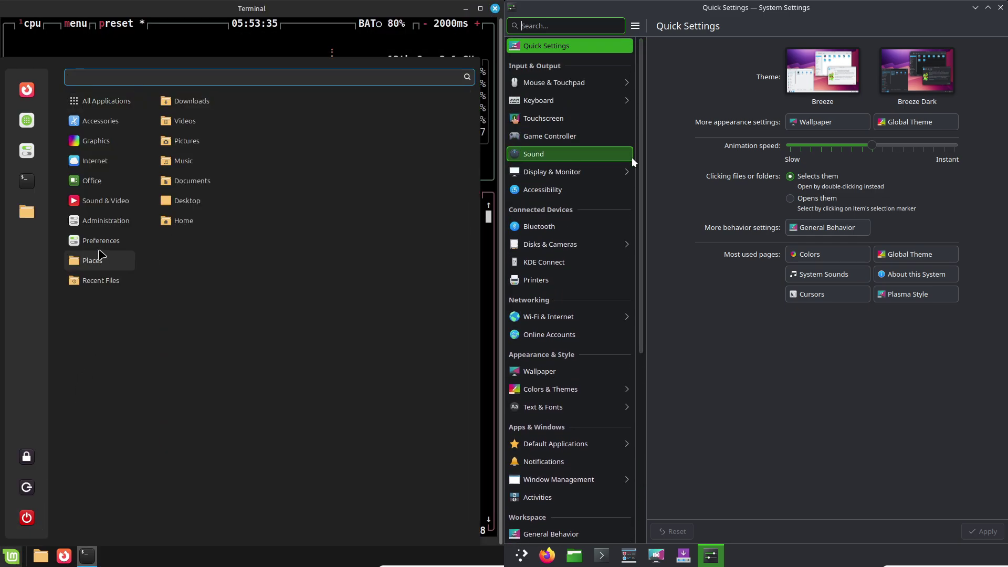
mouse_move(106, 221)
left_click(206, 342)
left_click(618, 136)
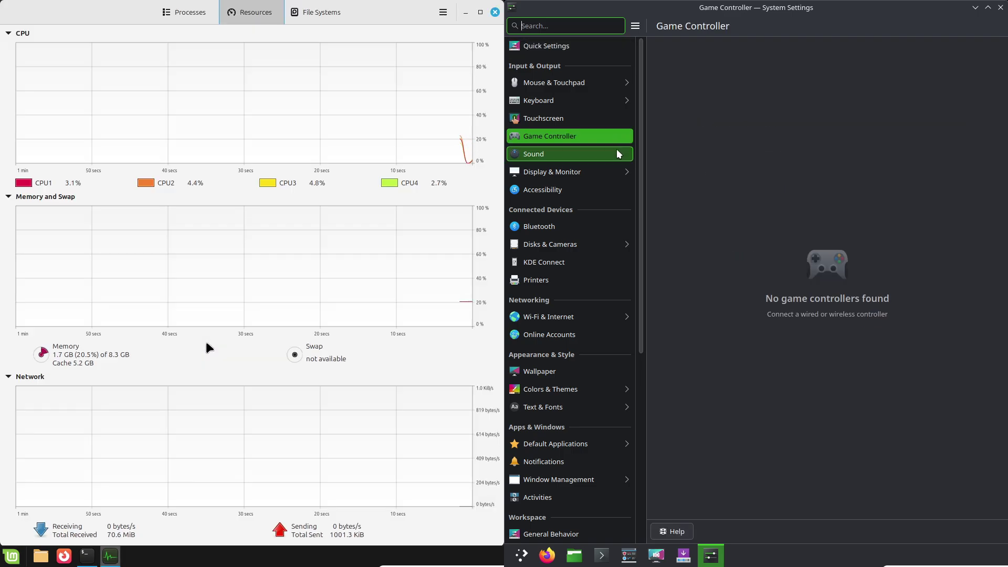
left_click(581, 46)
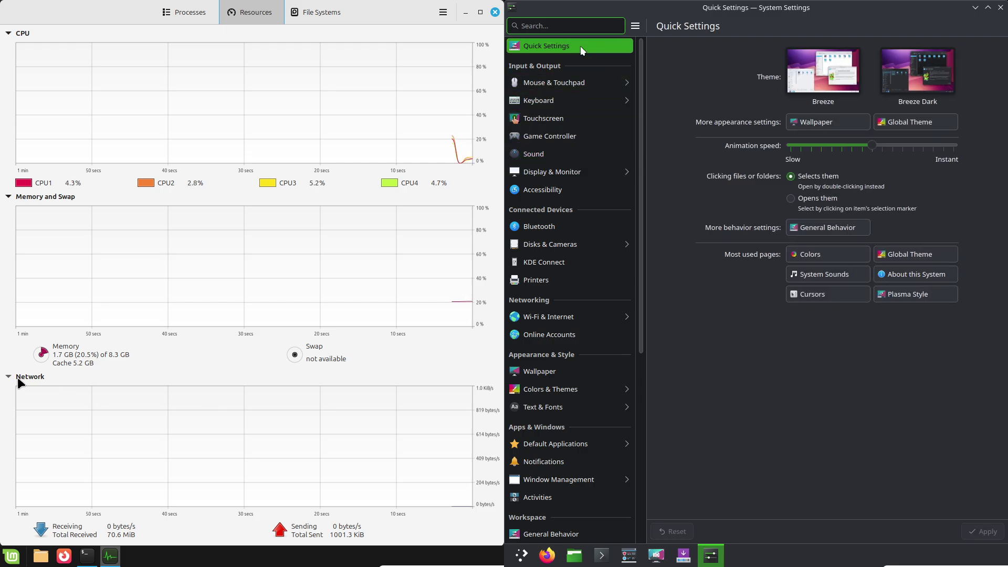
Step: Collapse the Network graph in System Monitor, and close the System Monitor, Terminal and System Settings windows to clear both desktops
left_click(15, 379)
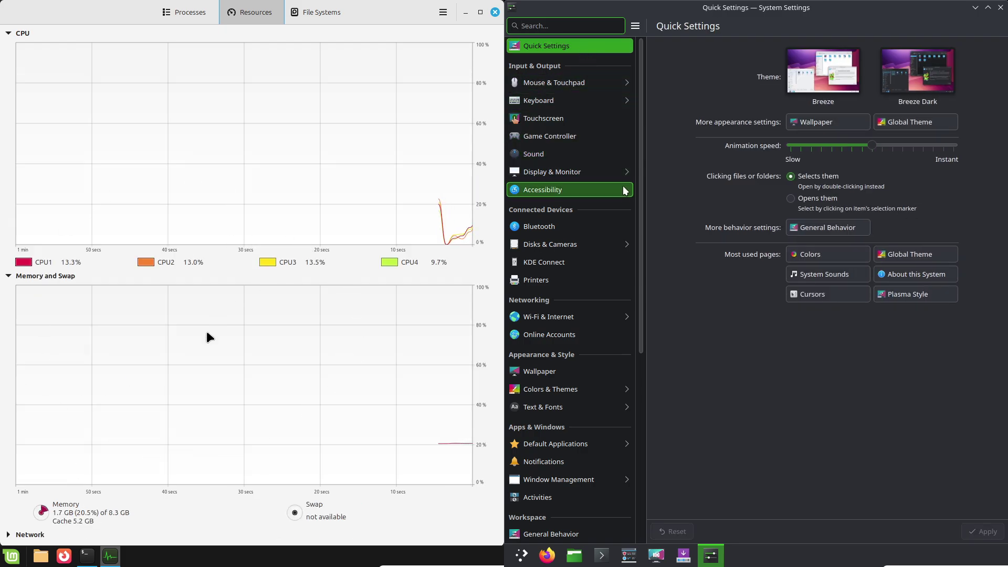
left_click(496, 11)
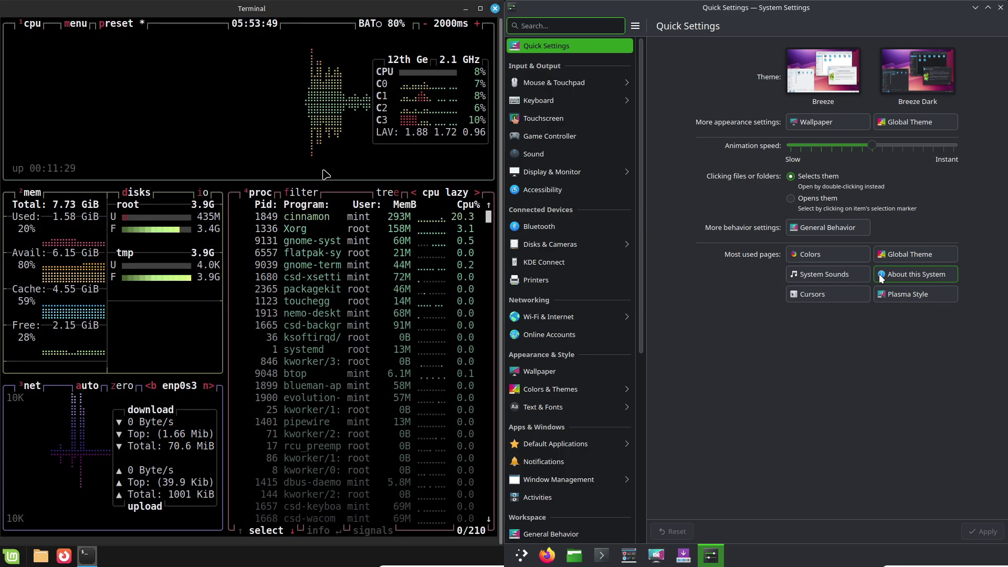
left_click(495, 9)
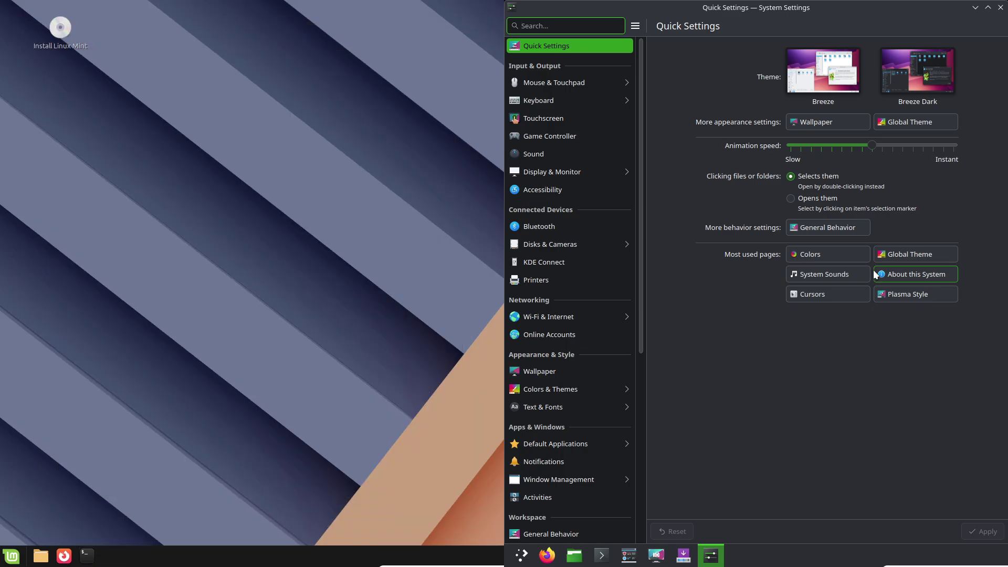
left_click(998, 9)
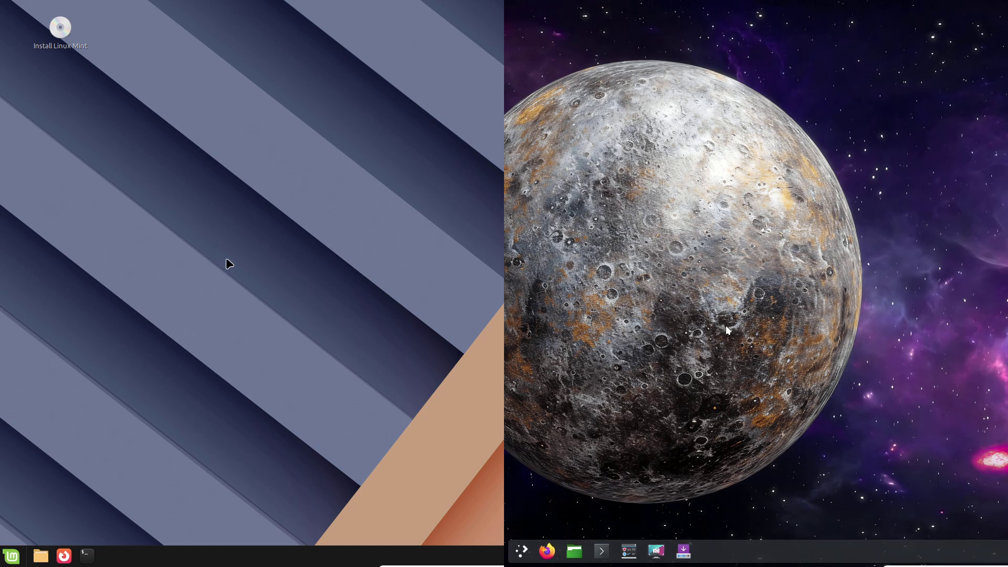